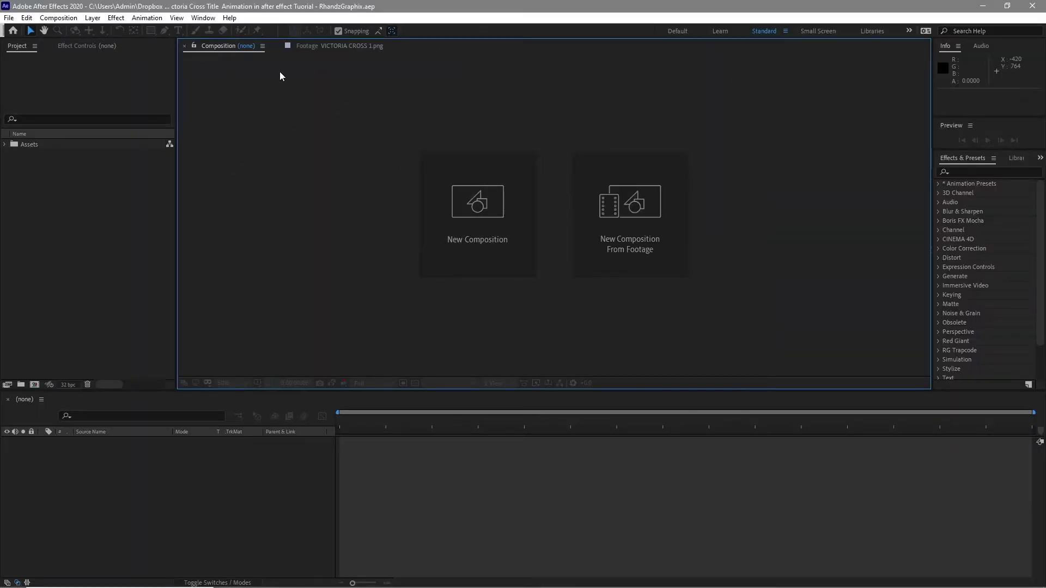
- Make a new composition called Main 1 with a duration of 0:00:10:00
{"action": "left_click", "coordinate": [52, 20]}
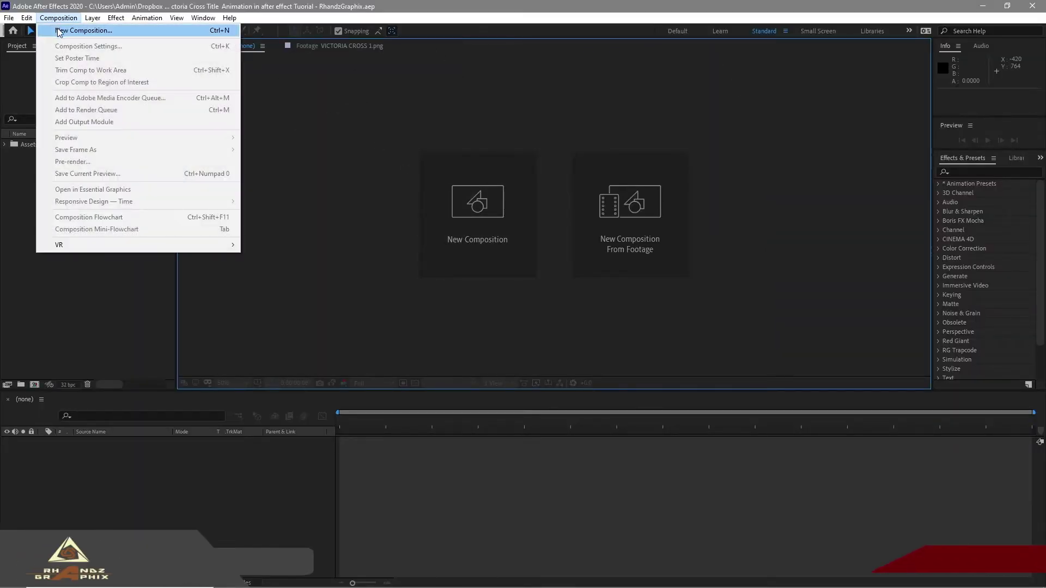
{"action": "left_click", "coordinate": [63, 32]}
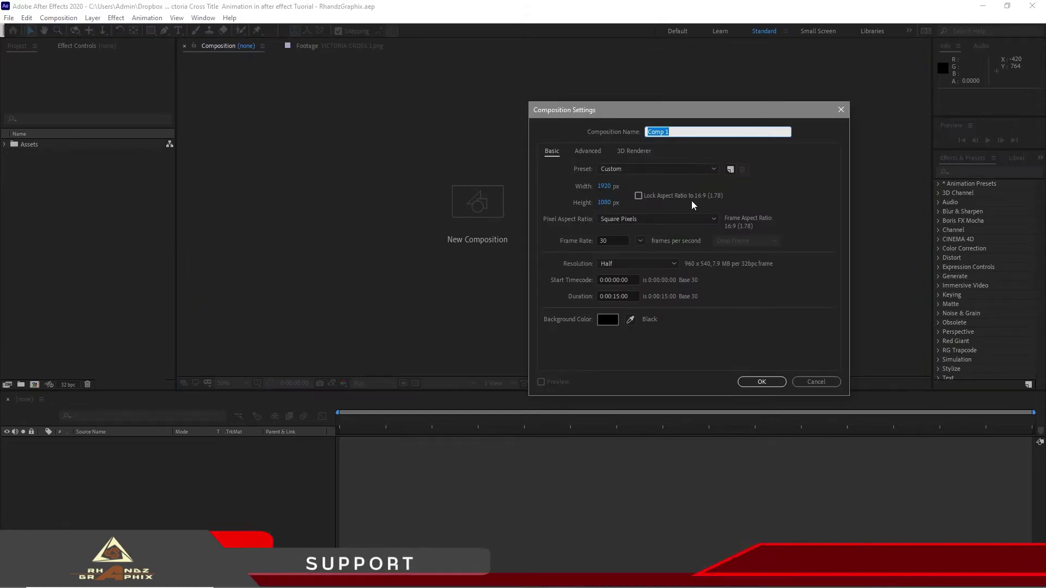
{"action": "type", "text": "Main"}
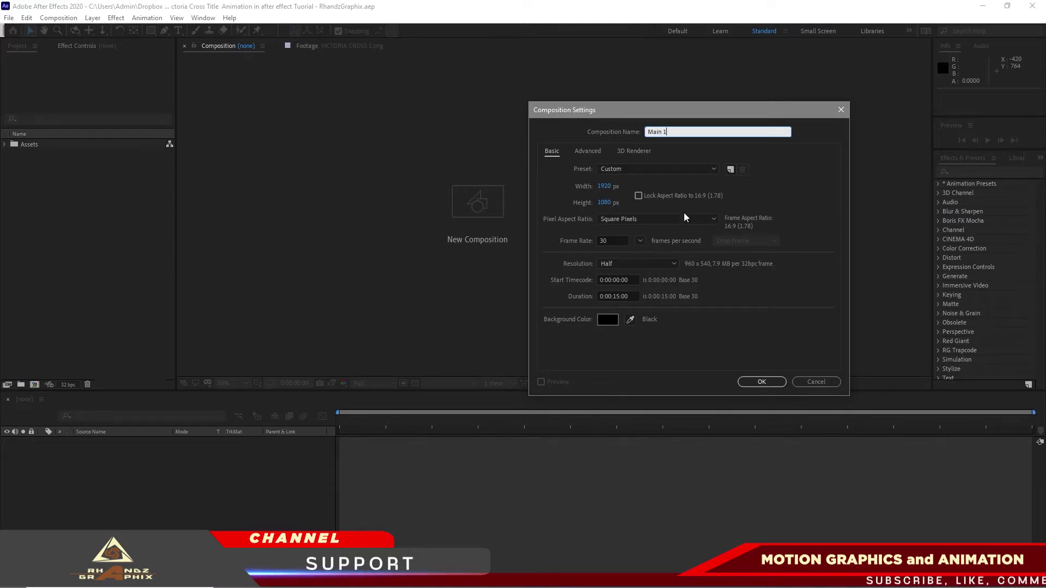
{"action": "left_click", "coordinate": [617, 297]}
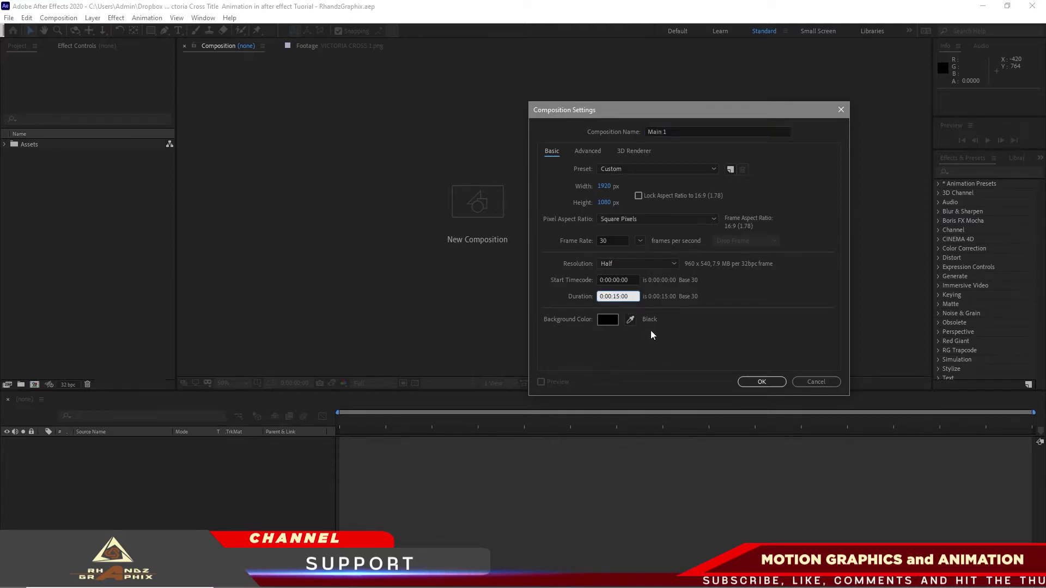
{"action": "left_click", "coordinate": [752, 385]}
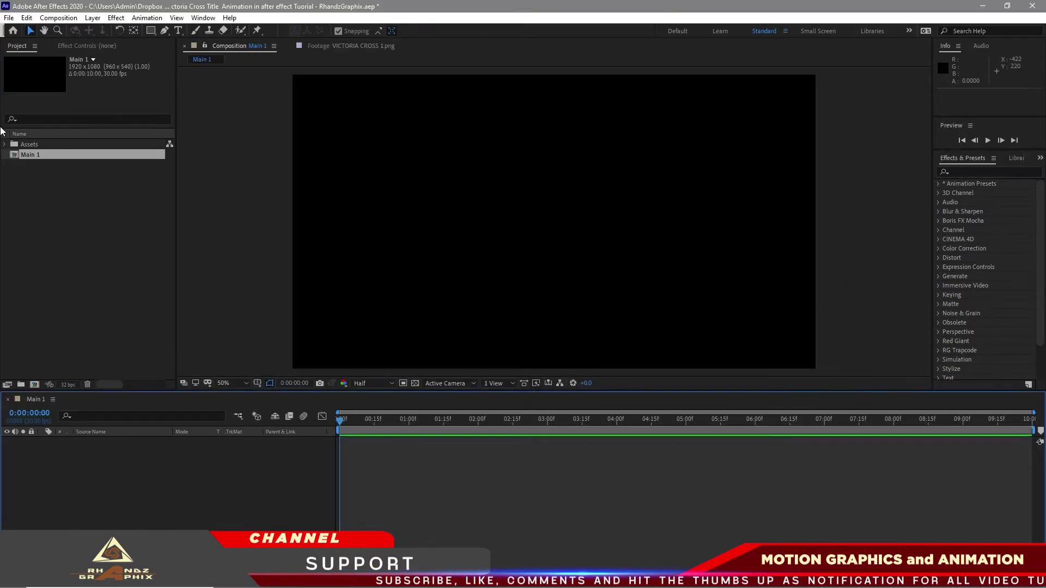
- Drag Victoria Cross PNG.png from Assets > Image into Main 1 and scale it to 20%
{"action": "left_click", "coordinate": [17, 55]}
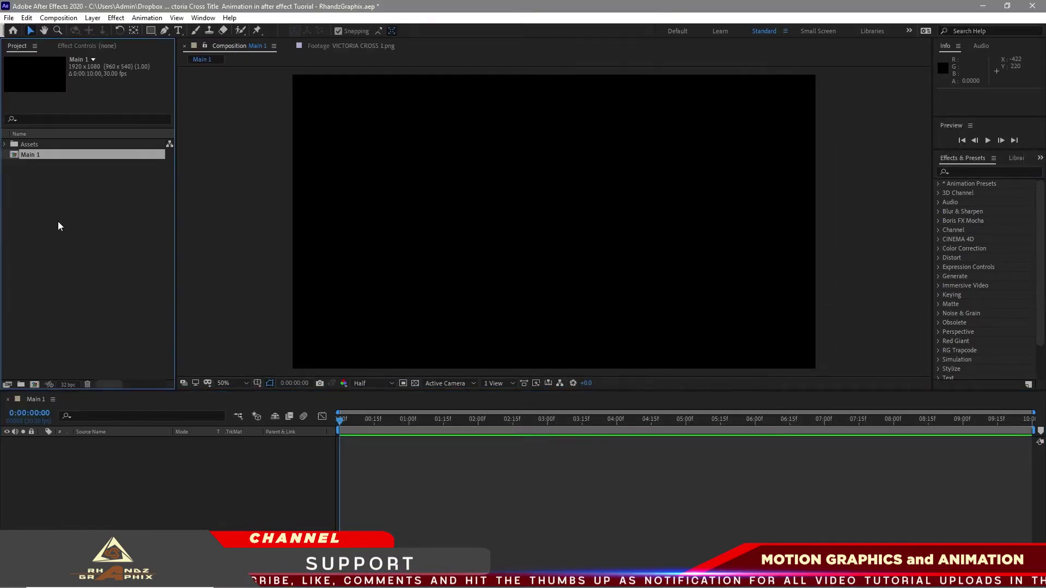
{"action": "left_click", "coordinate": [5, 144]}
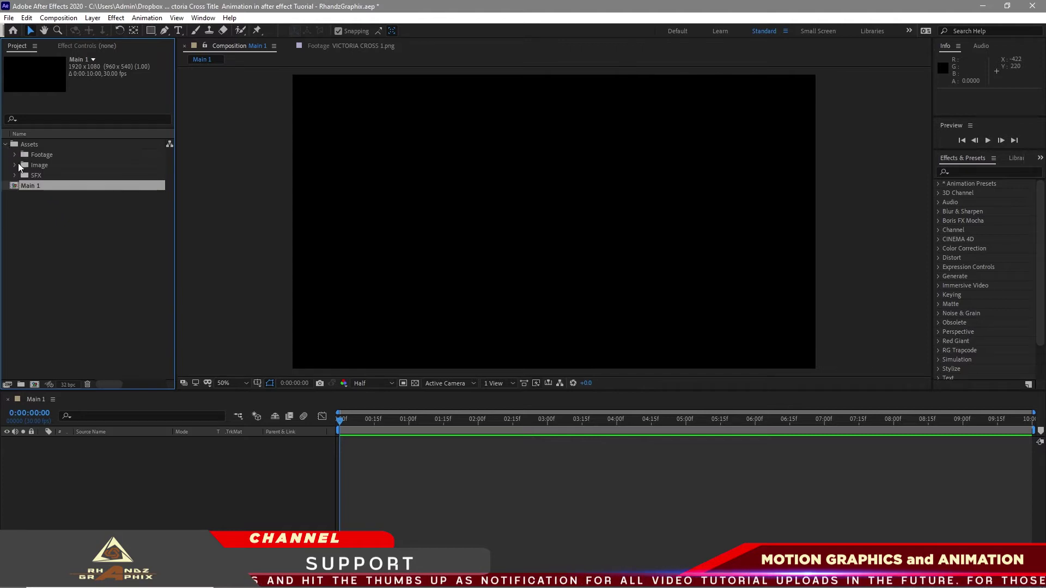
{"action": "left_click", "coordinate": [15, 165]}
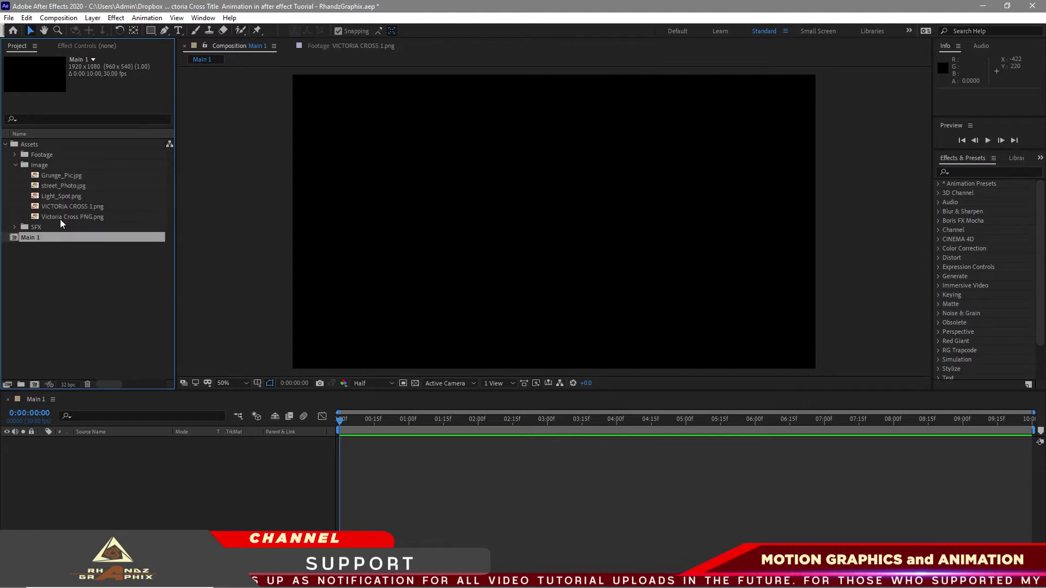
{"action": "left_click_drag", "start_coordinate": [61, 217], "coordinate": [64, 459]}
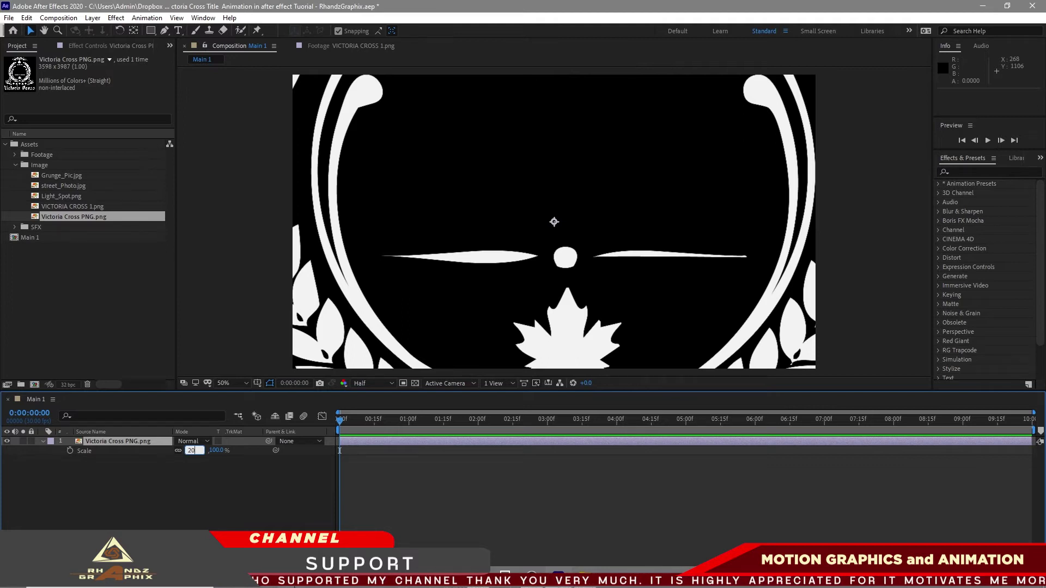
{"action": "left_click", "coordinate": [222, 530]}
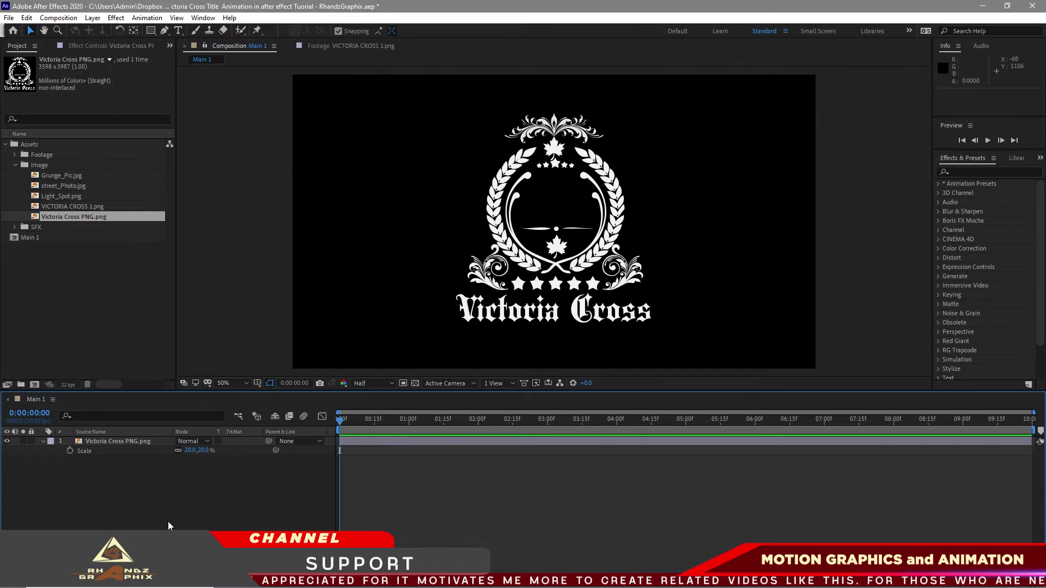
{"action": "left_click", "coordinate": [121, 443]}
- Pre-compose the logo layer as Placeholder 1, moving all attributes into it
{"action": "right_click", "coordinate": [121, 445]}
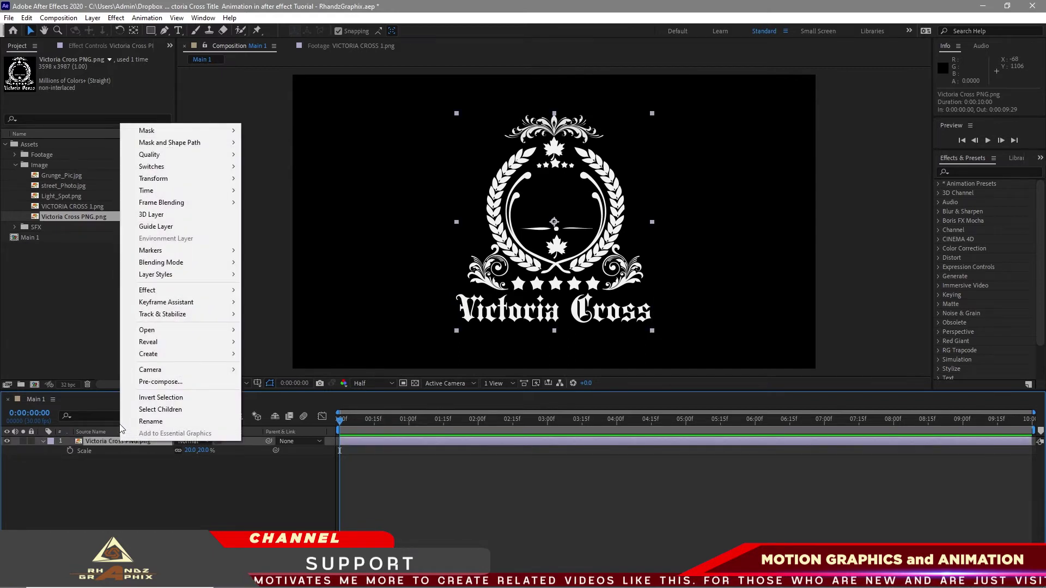
{"action": "left_click", "coordinate": [143, 382]}
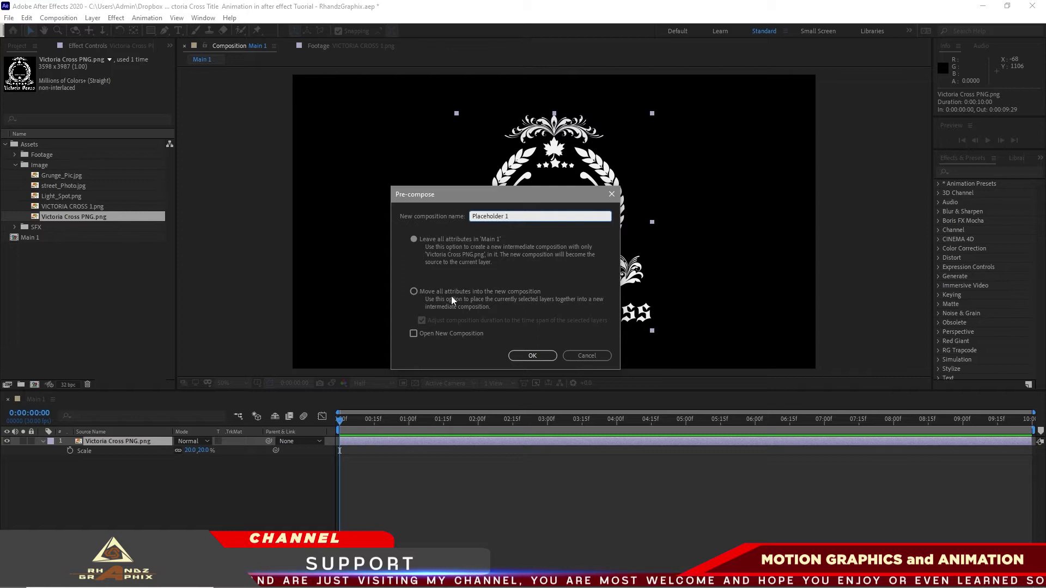
{"action": "left_click", "coordinate": [414, 292]}
{"action": "key", "text": "Return"}
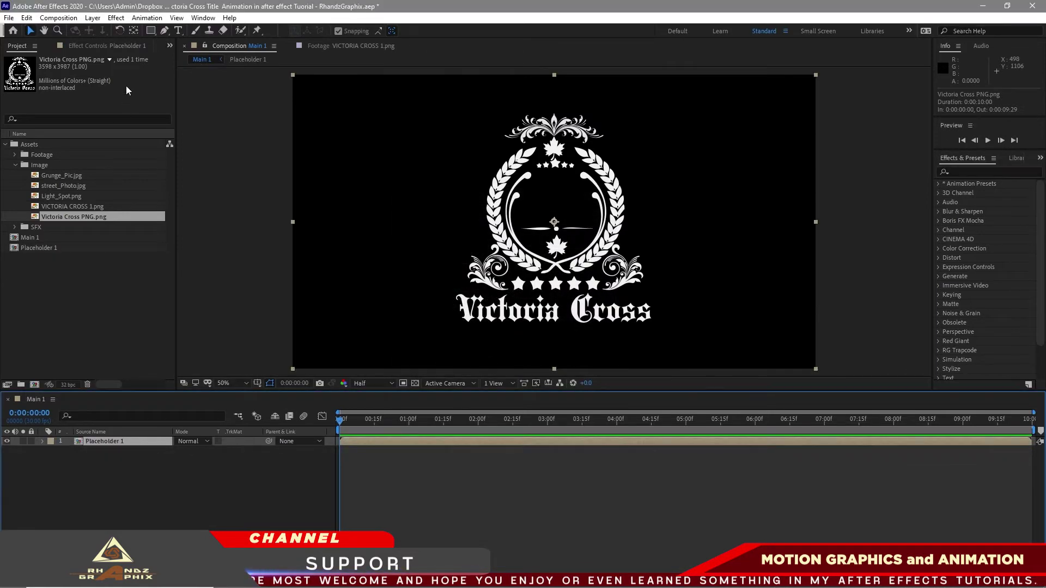
- Duplicate Placeholder 1, nest the copy in a Bevel Profile precomp, and open it
{"action": "left_click", "coordinate": [26, 17]}
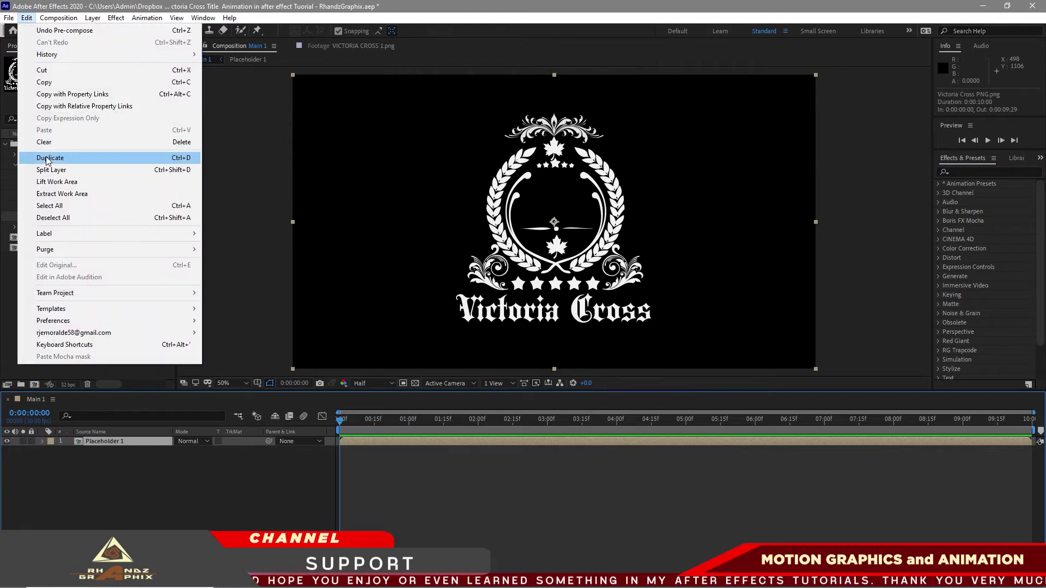
{"action": "left_click", "coordinate": [48, 158]}
{"action": "right_click", "coordinate": [99, 440]}
{"action": "left_click", "coordinate": [136, 379]}
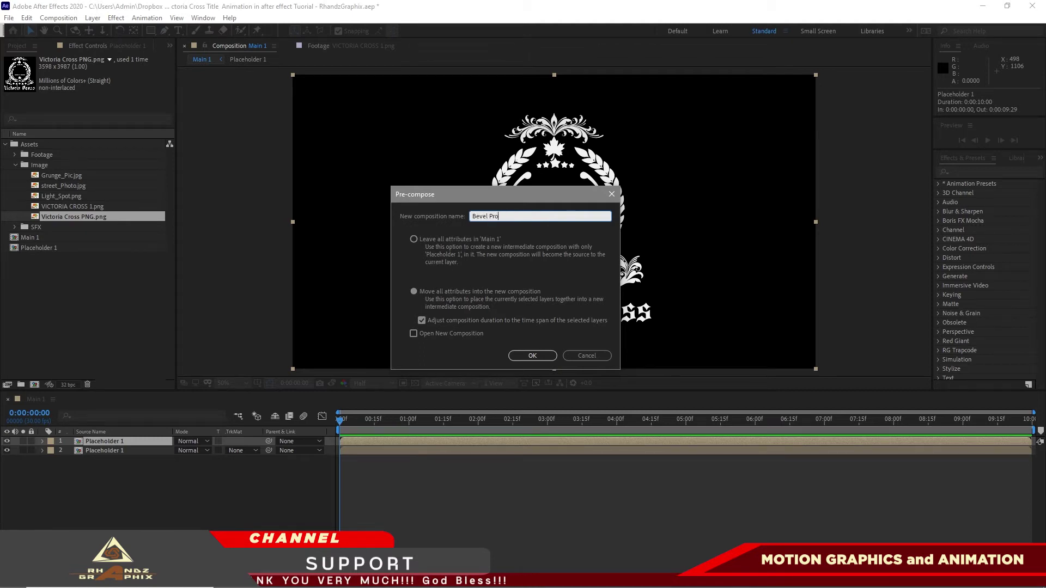
{"action": "left_click", "coordinate": [413, 292]}
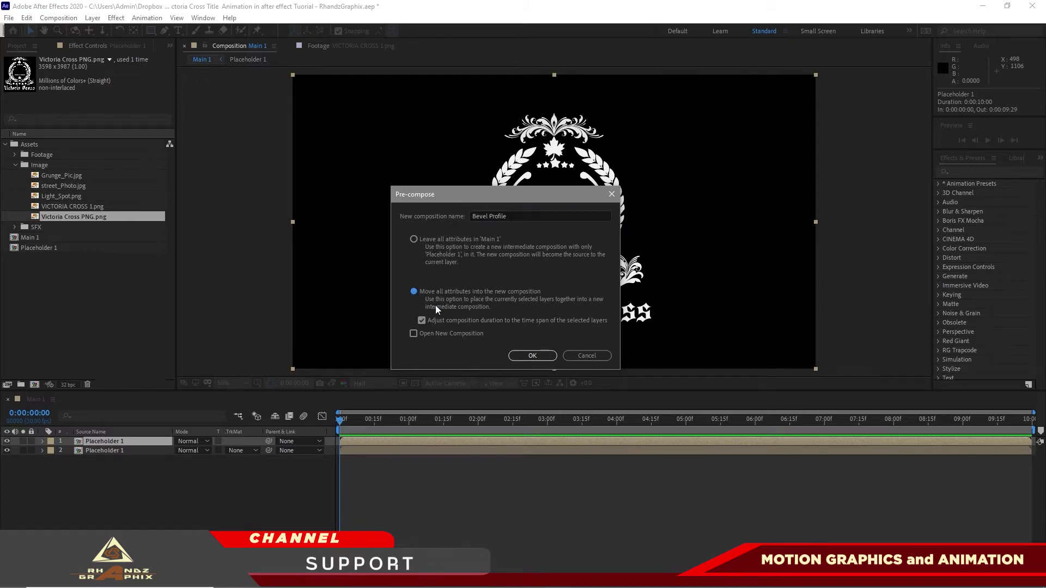
{"action": "left_click", "coordinate": [533, 356]}
{"action": "double_click", "coordinate": [96, 444]}
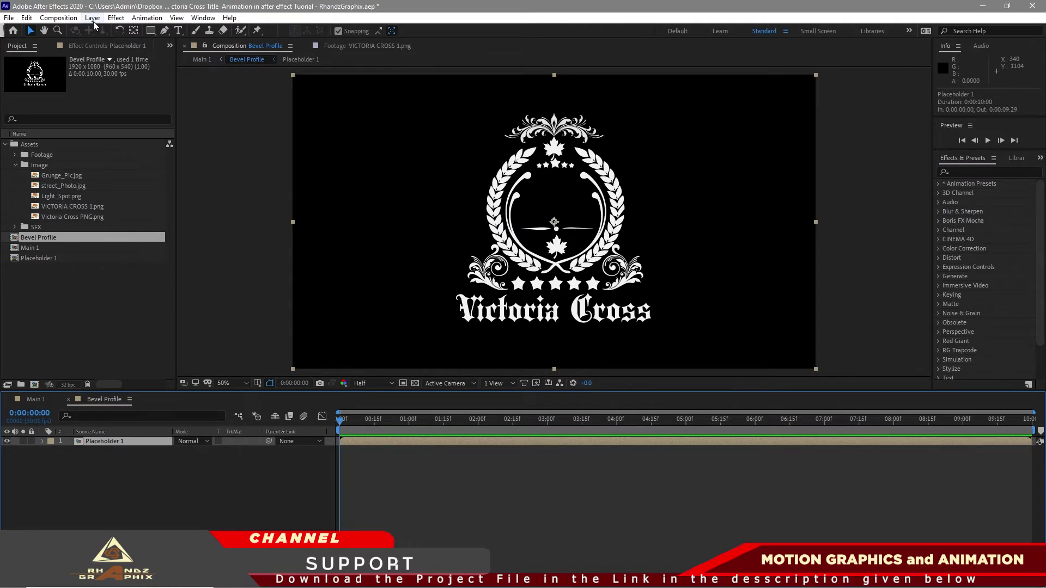
- Add an Inner Glow layer style to the crest and set its colour to black
{"action": "left_click", "coordinate": [94, 22]}
{"action": "mouse_move", "coordinate": [147, 297]}
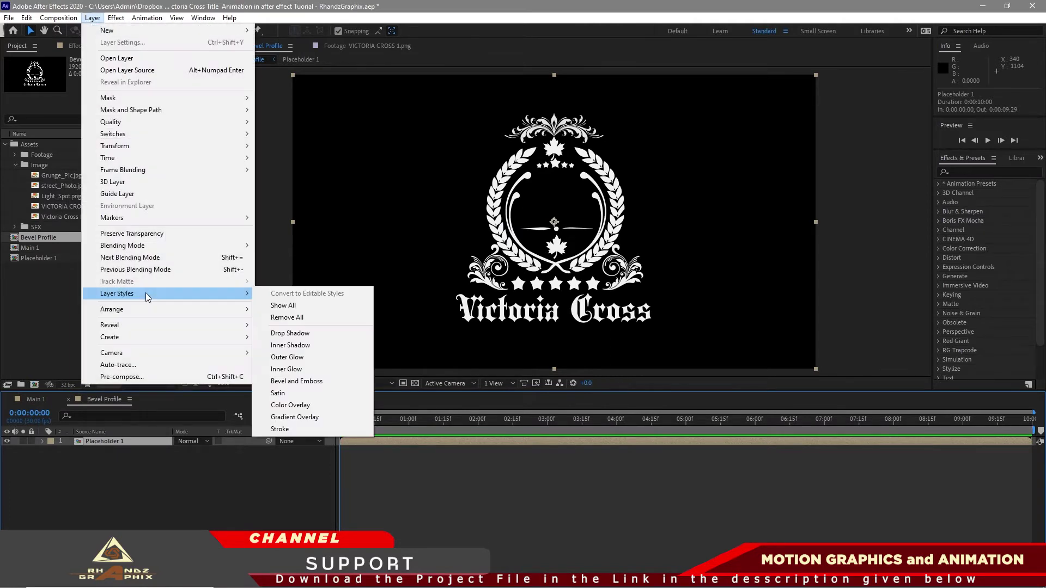
{"action": "left_click", "coordinate": [286, 369]}
{"action": "left_click", "coordinate": [61, 479]}
{"action": "scroll", "coordinate": [61, 485], "scroll_direction": "down", "scroll_amount": 1}
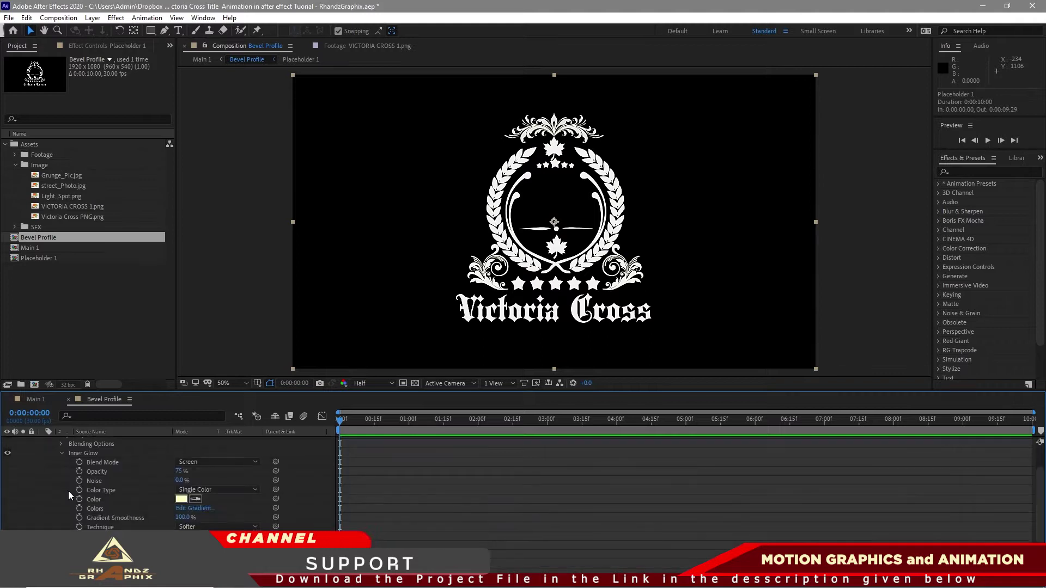
{"action": "left_click", "coordinate": [181, 499]}
{"action": "left_click_drag", "start_coordinate": [778, 431], "coordinate": [678, 483]}
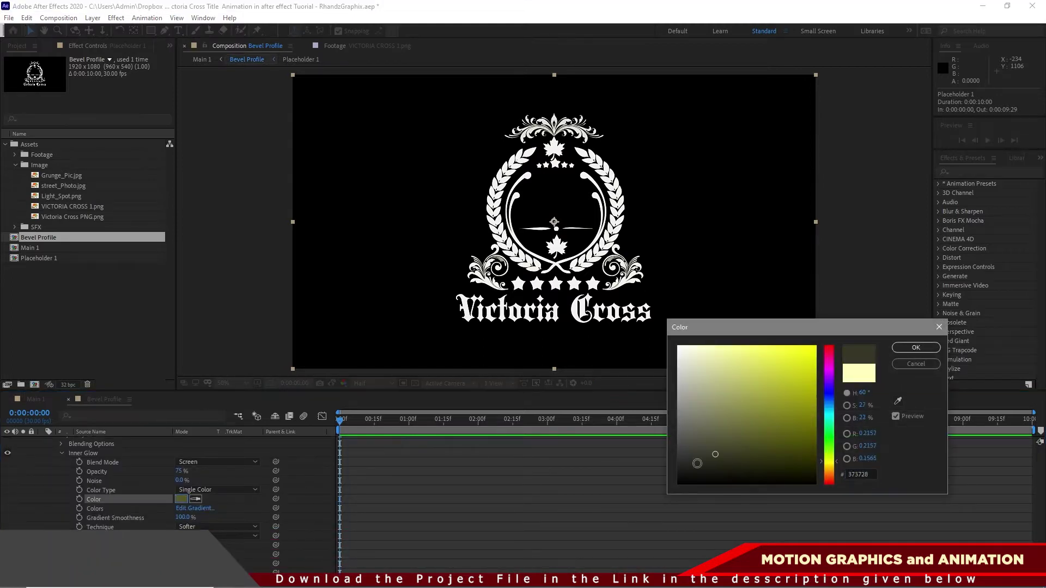
{"action": "left_click", "coordinate": [915, 349]}
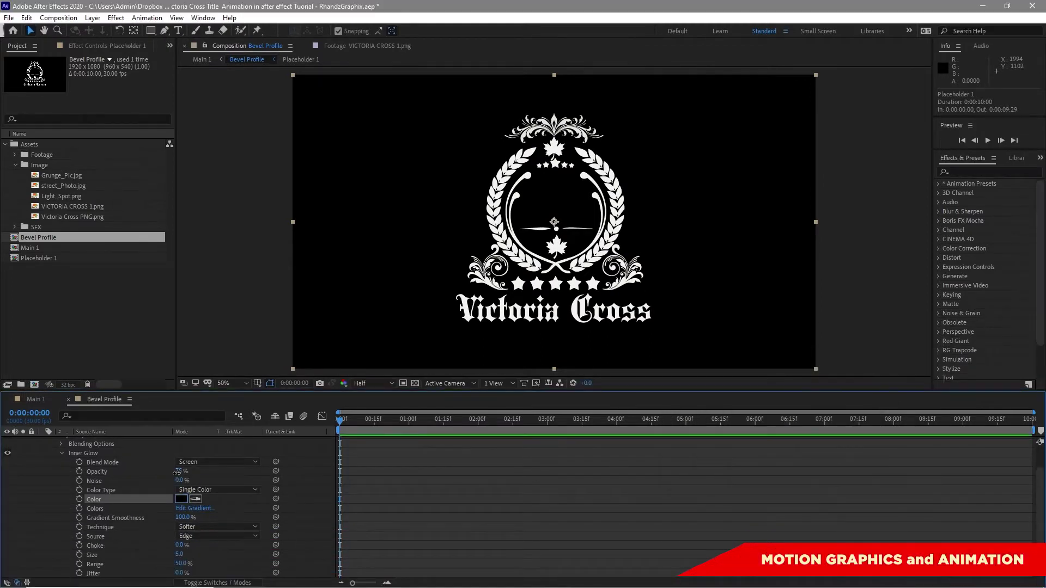
- Set the glow opacity to 90%, blend mode Normal and technique Precise
{"action": "left_click", "coordinate": [178, 471]}
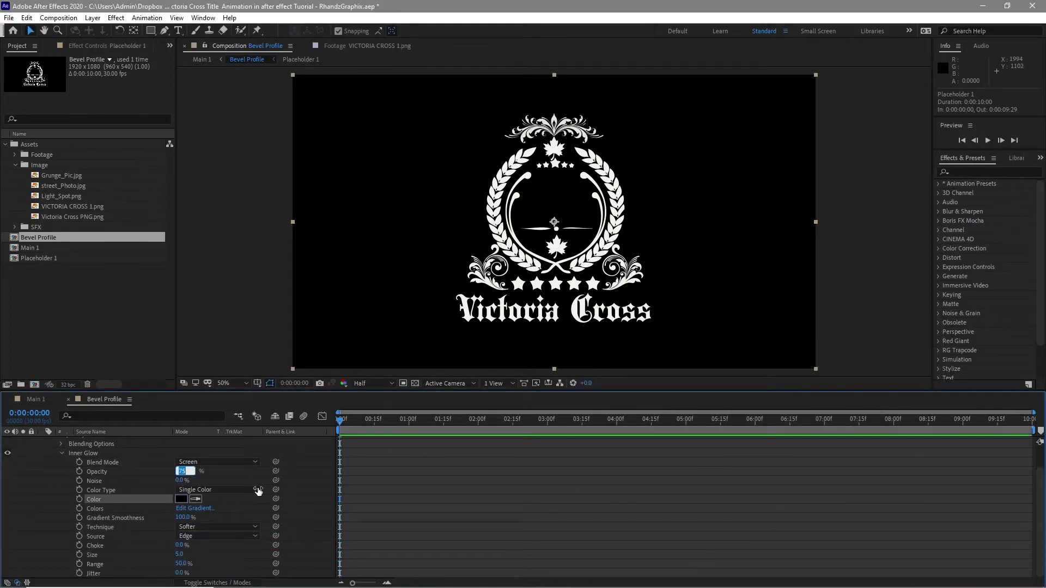
{"action": "type", "text": "90"}
{"action": "left_click", "coordinate": [217, 464]}
{"action": "left_click", "coordinate": [213, 112]}
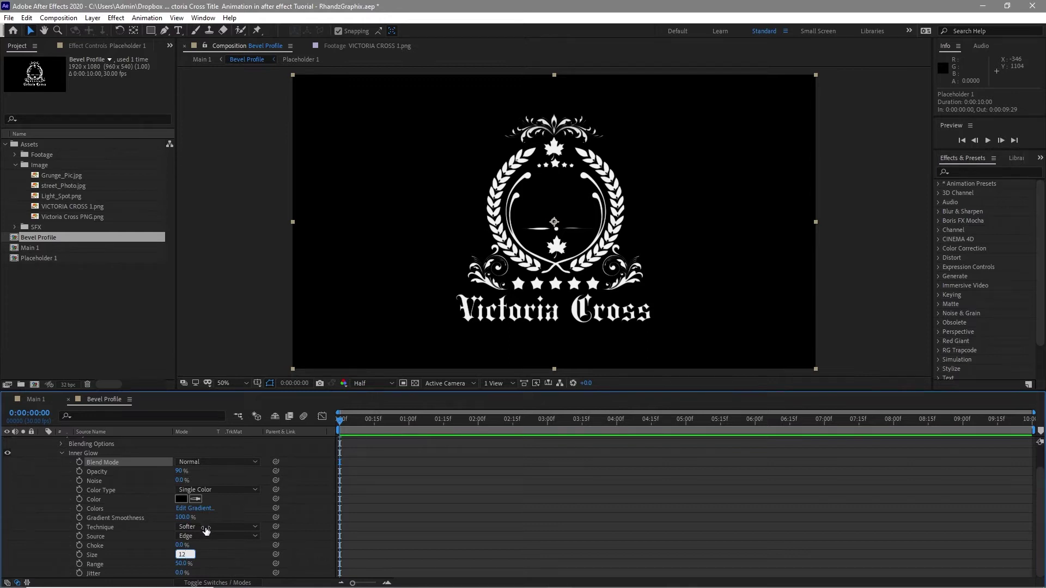
{"action": "left_click", "coordinate": [206, 527]}
{"action": "left_click", "coordinate": [204, 551]}
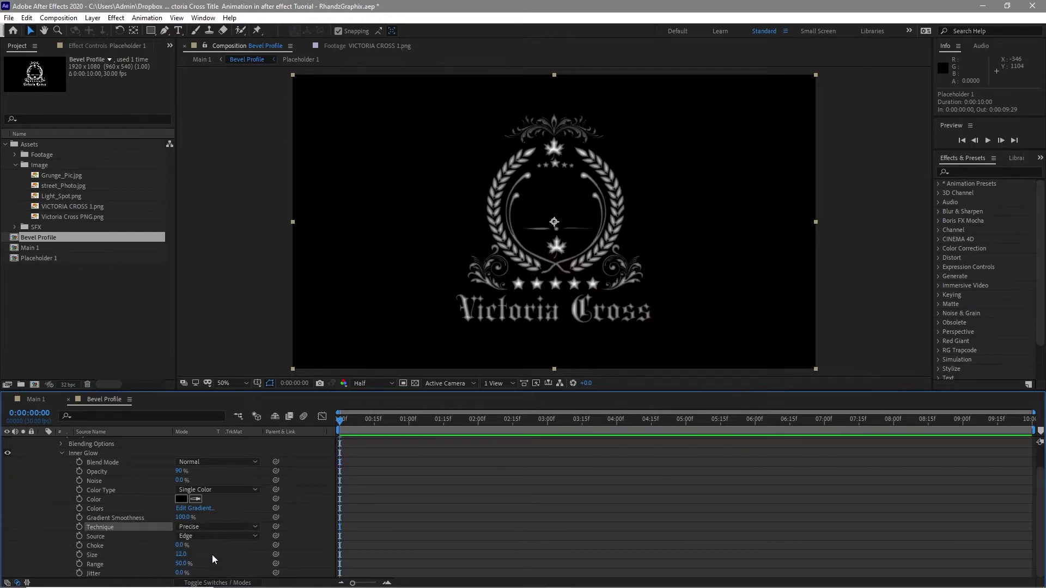
- Add an adjustment layer with a black Solid Composite effect
{"action": "key", "text": "u"}
{"action": "left_click", "coordinate": [93, 18]}
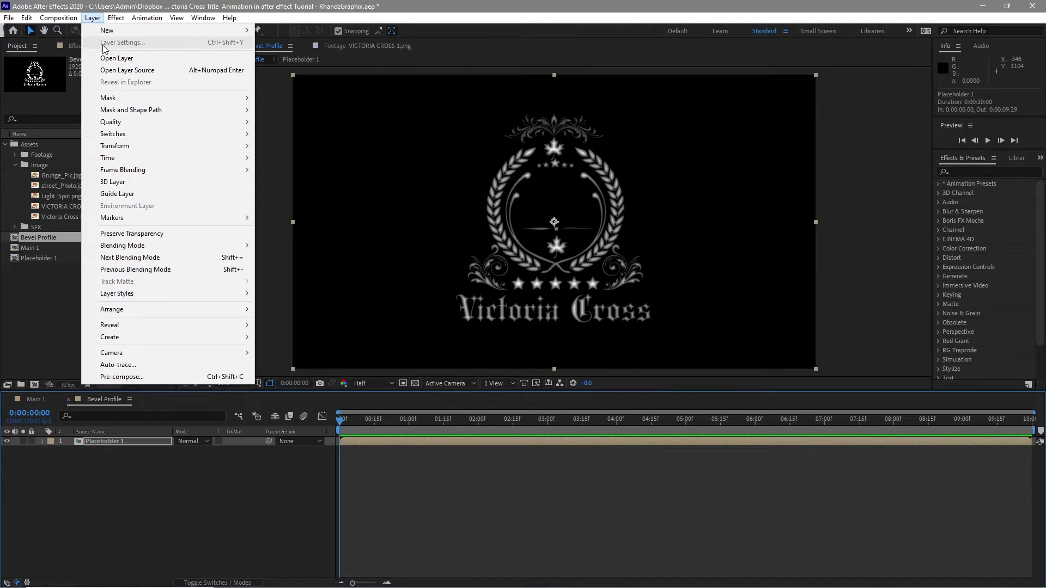
{"action": "mouse_move", "coordinate": [183, 32]}
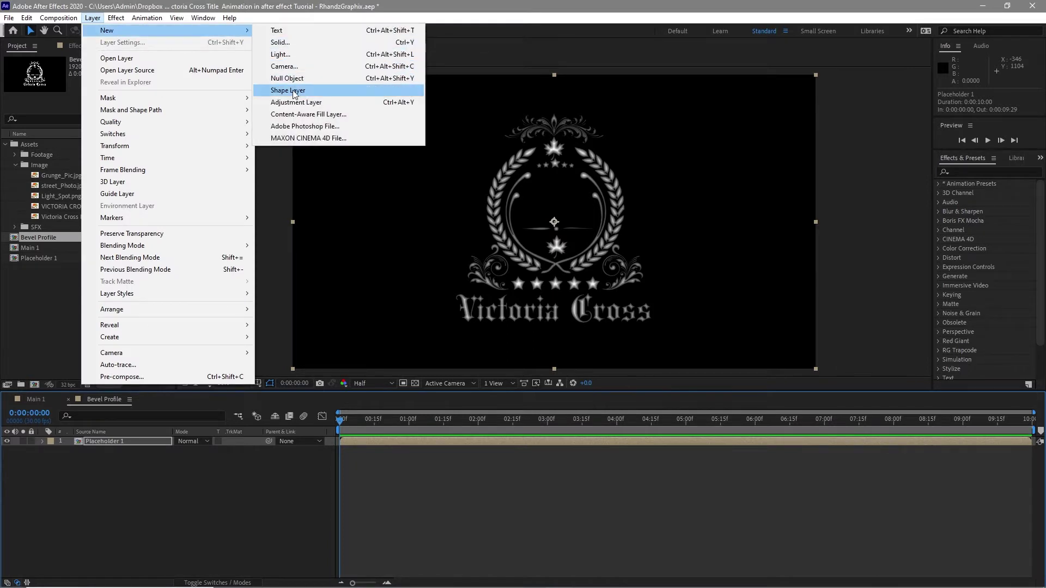
{"action": "left_click", "coordinate": [299, 103]}
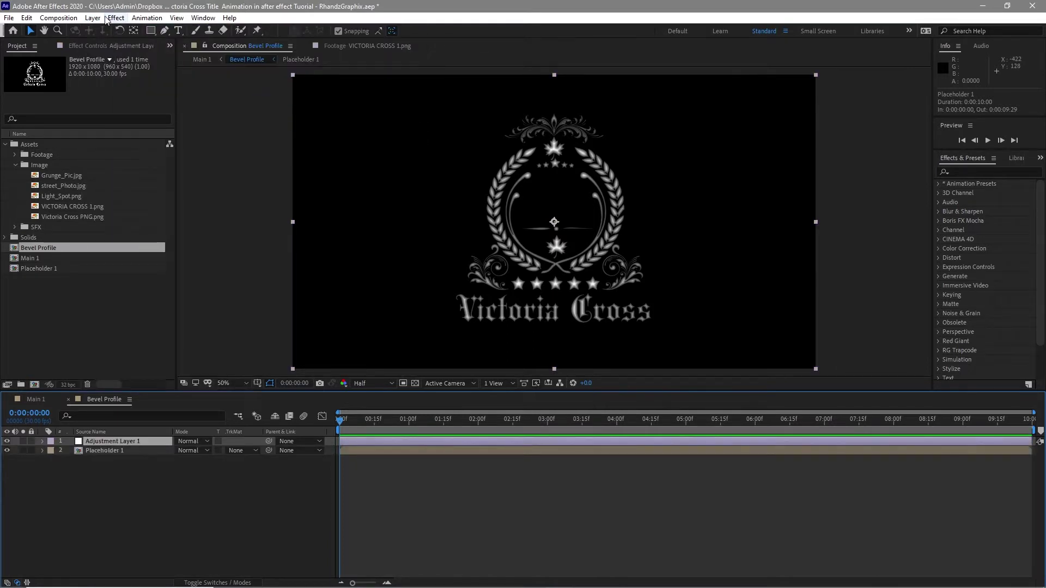
{"action": "left_click", "coordinate": [107, 20]}
{"action": "mouse_move", "coordinate": [135, 130]}
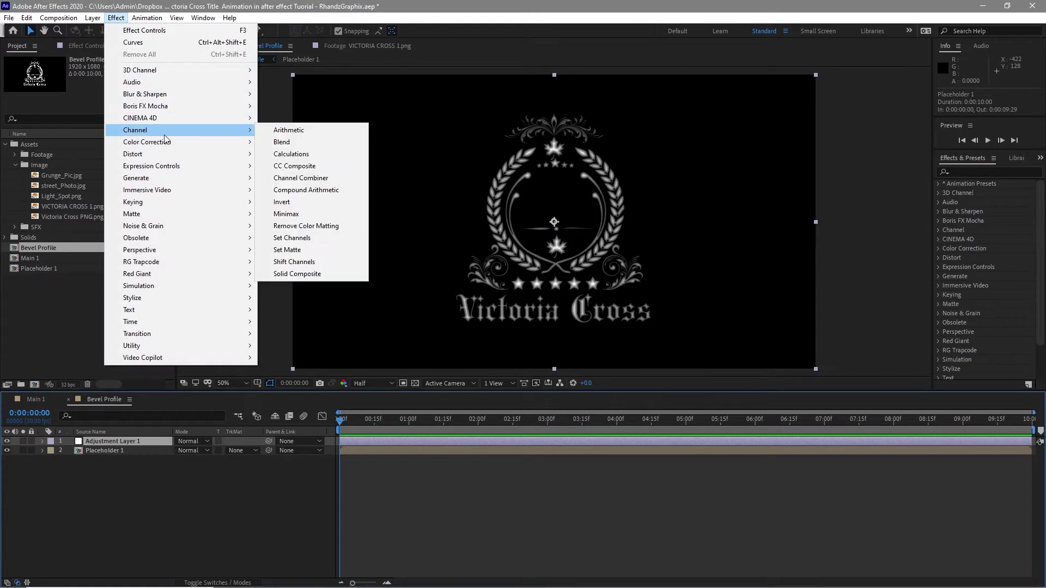
{"action": "left_click", "coordinate": [316, 275]}
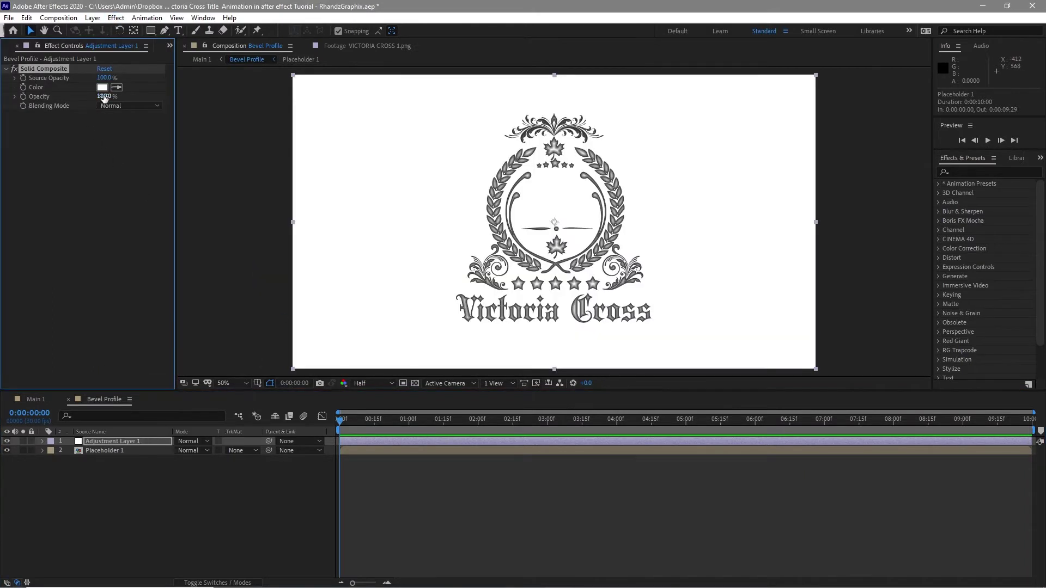
{"action": "left_click", "coordinate": [102, 88]}
{"action": "left_click", "coordinate": [696, 457]}
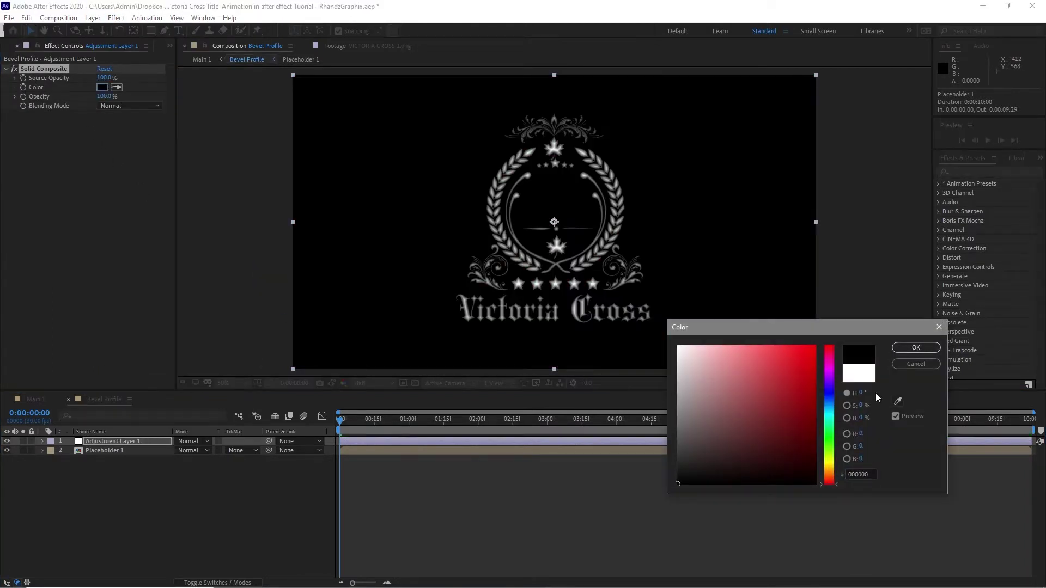
{"action": "left_click", "coordinate": [918, 350]}
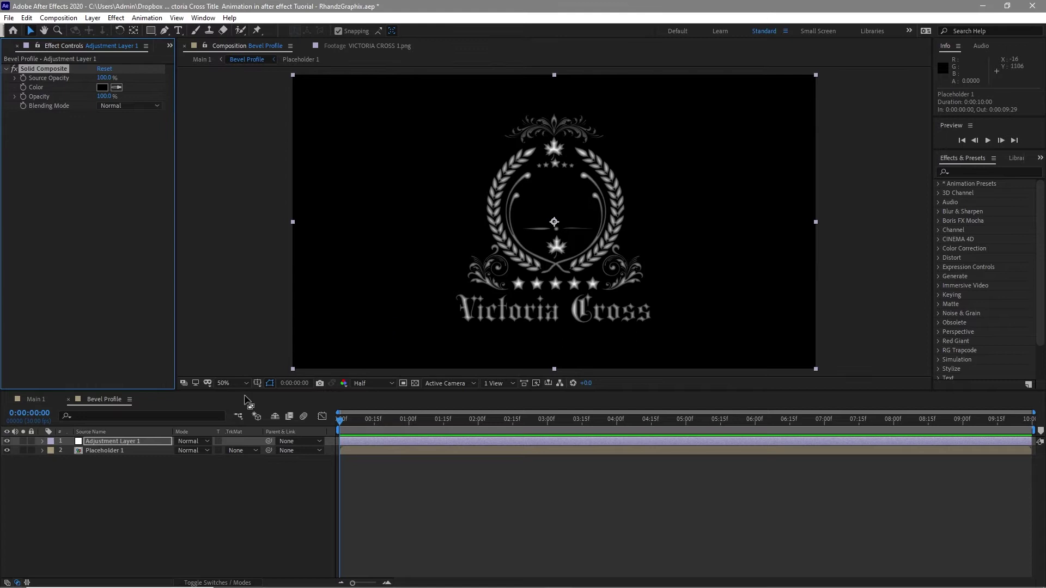
- Apply Fast Box Blur with 1 iteration, blur radius 1 and Repeat Edge Pixels on
{"action": "left_click", "coordinate": [113, 19]}
{"action": "mouse_move", "coordinate": [240, 95]}
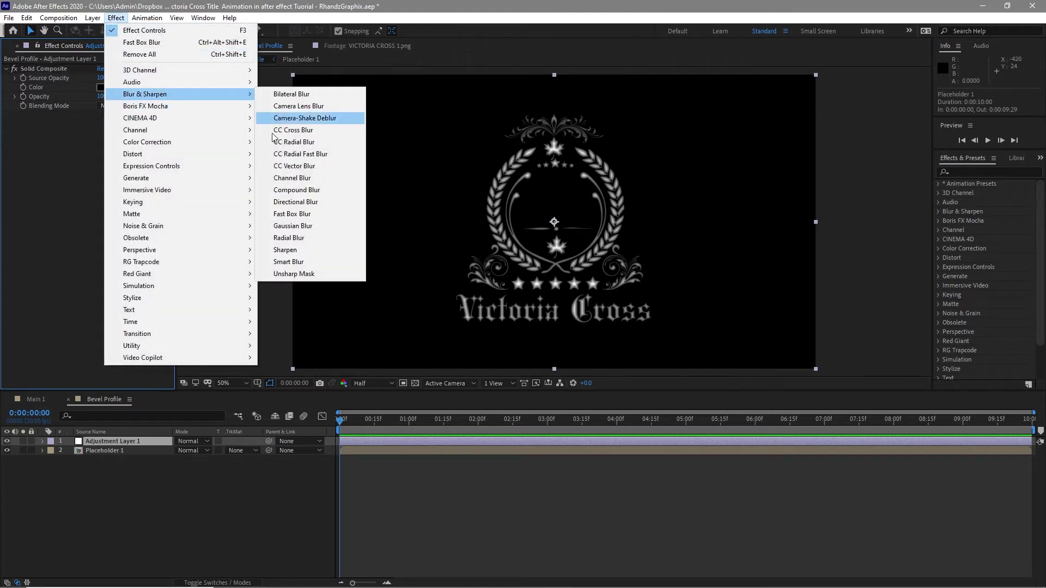
{"action": "left_click", "coordinate": [292, 214]}
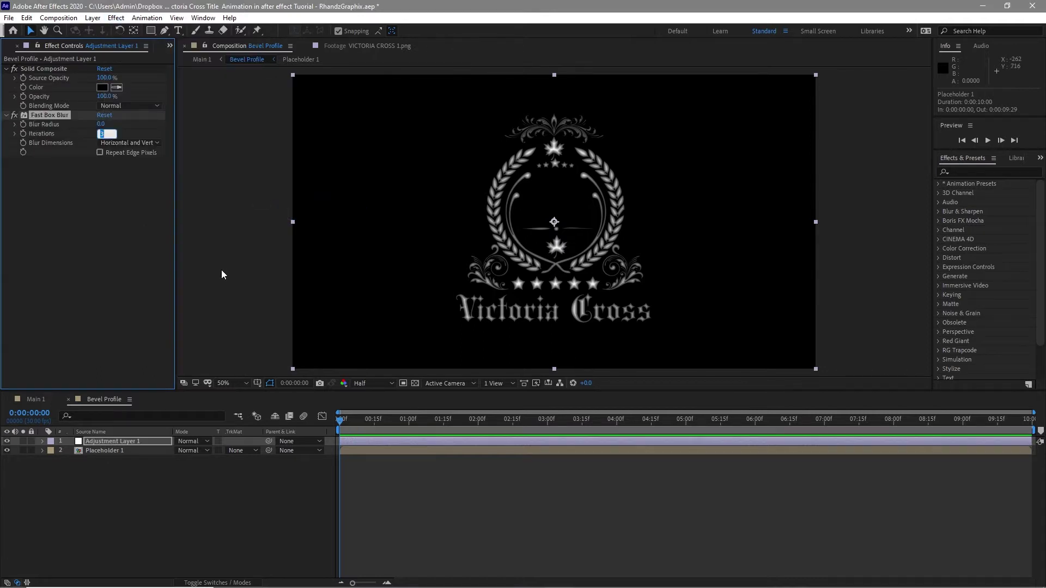
{"action": "type", "text": "1"}
{"action": "key", "text": "shift+Tab"}
{"action": "left_click", "coordinate": [100, 153]}
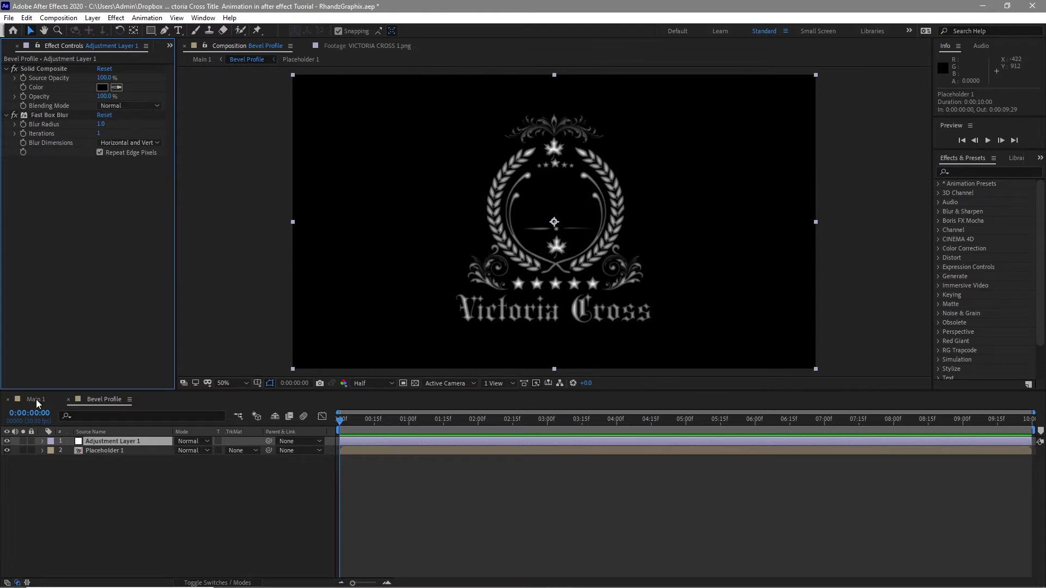
- Add street_Photo.jpg to Main 1 and pre-compose it as Reflection
{"action": "left_click", "coordinate": [36, 398]}
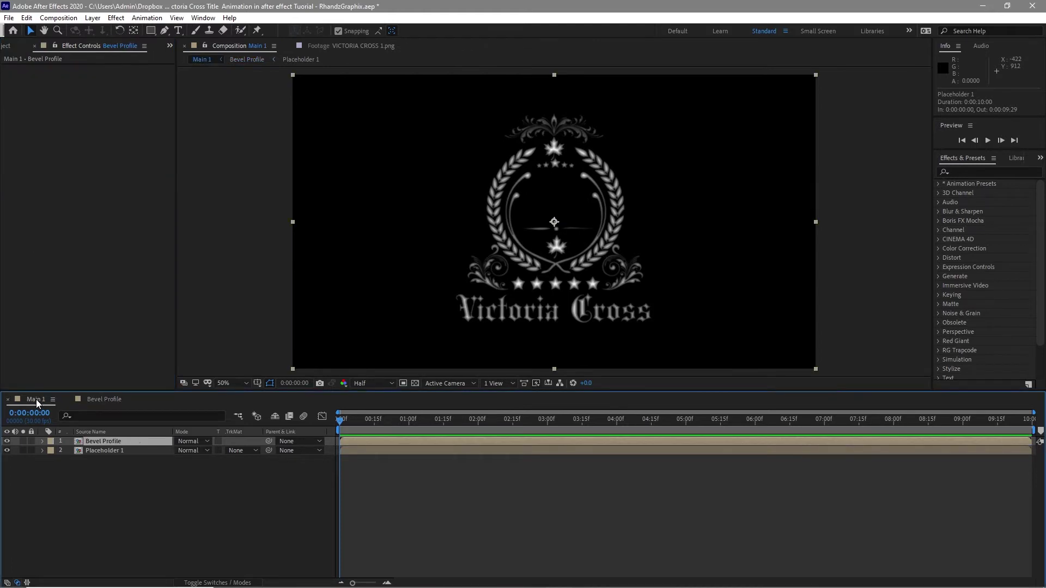
{"action": "left_click", "coordinate": [8, 45]}
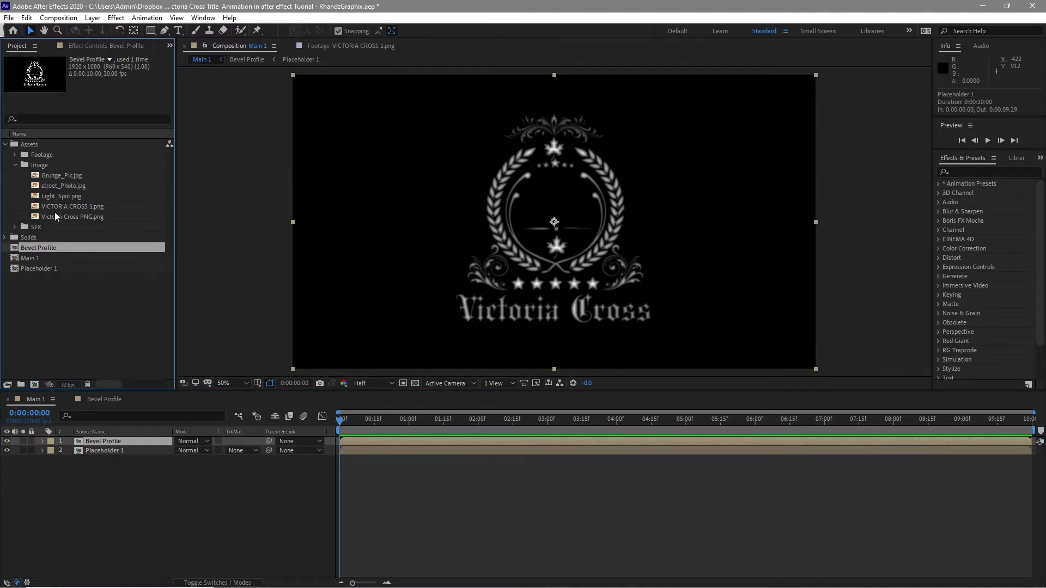
{"action": "left_click", "coordinate": [73, 188]}
{"action": "left_click_drag", "start_coordinate": [73, 186], "coordinate": [95, 443]}
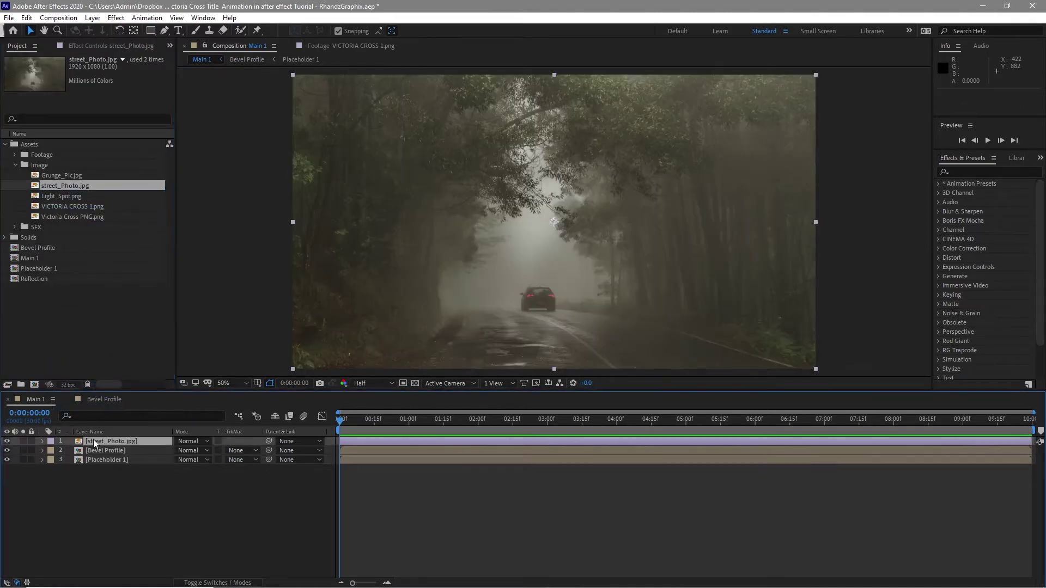
{"action": "right_click", "coordinate": [100, 443]}
{"action": "left_click", "coordinate": [140, 384]}
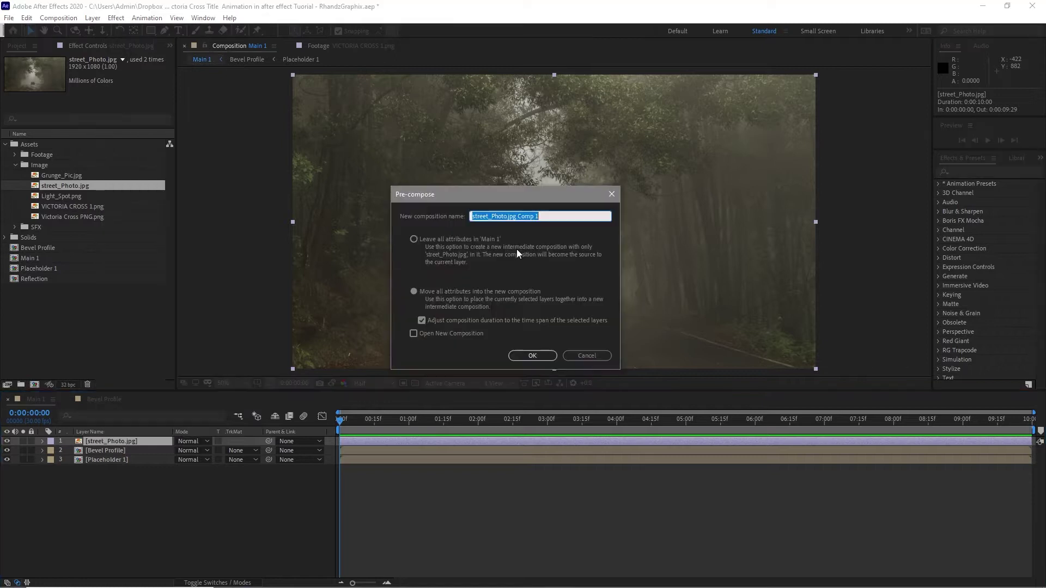
{"action": "type", "text": "R"}
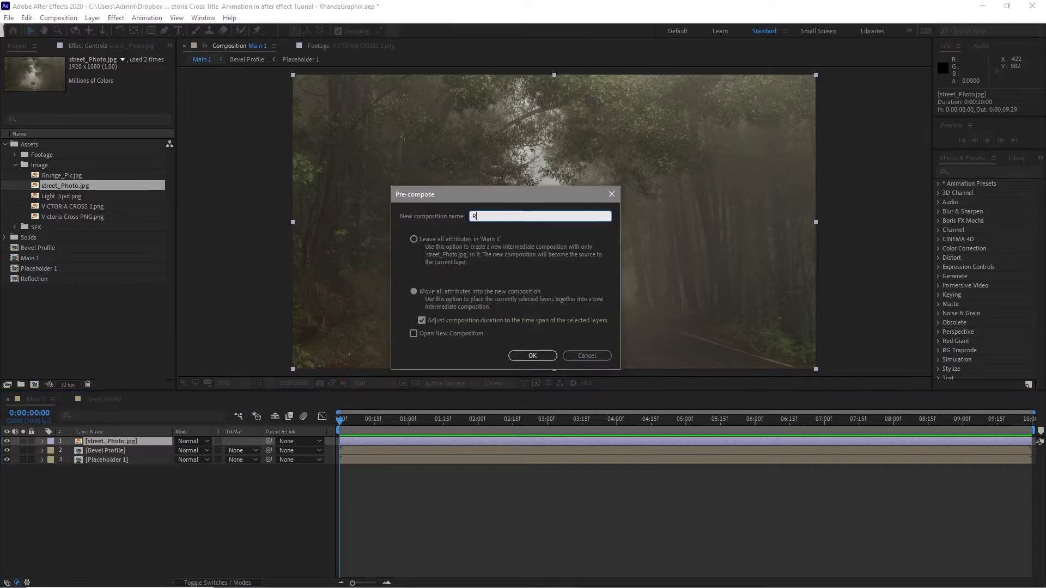
{"action": "type", "text": "eflection"}
{"action": "left_click", "coordinate": [533, 356]}
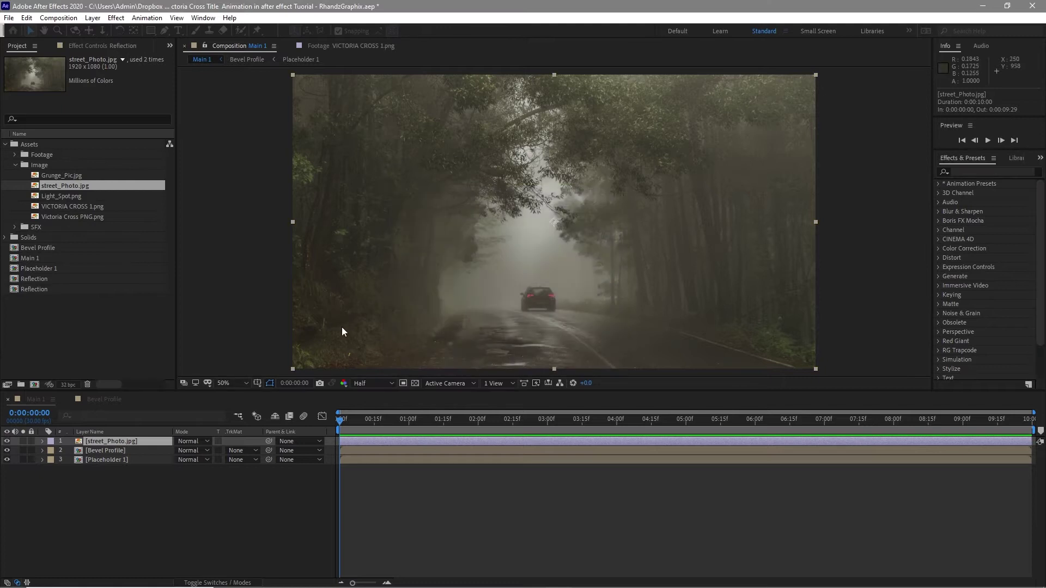
- Darken the Reflection layer by pulling its Curves effect downward
{"action": "left_click", "coordinate": [111, 21]}
{"action": "mouse_move", "coordinate": [164, 142]}
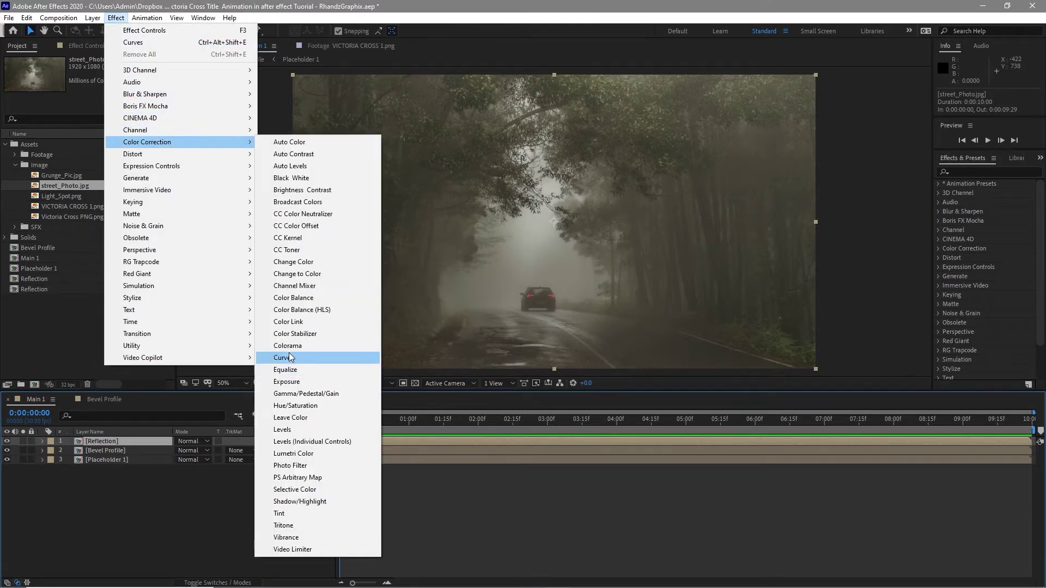
{"action": "left_click", "coordinate": [288, 357]}
{"action": "left_click_drag", "start_coordinate": [91, 180], "coordinate": [100, 191]}
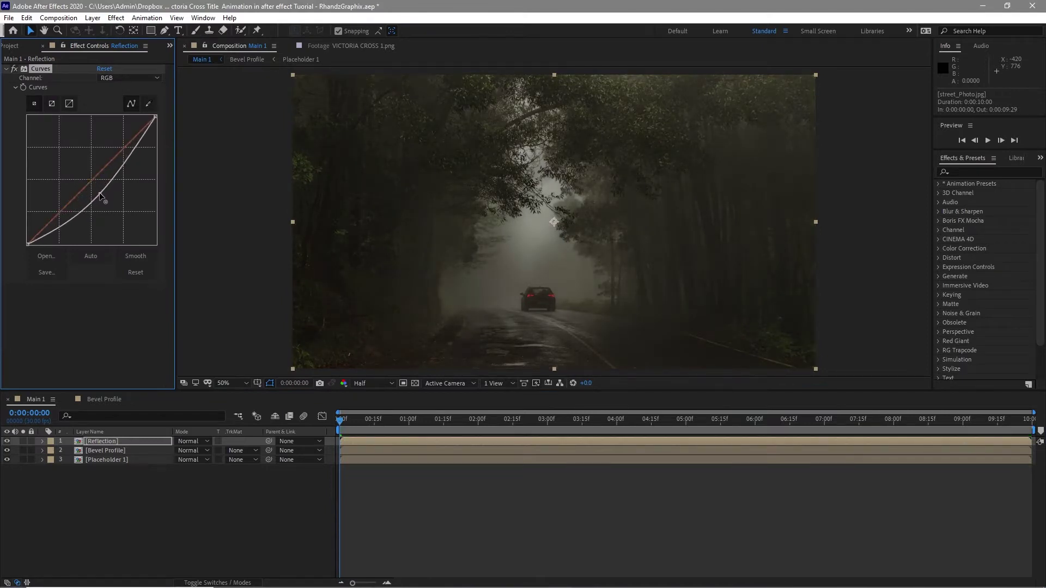
{"action": "left_click", "coordinate": [92, 441]}
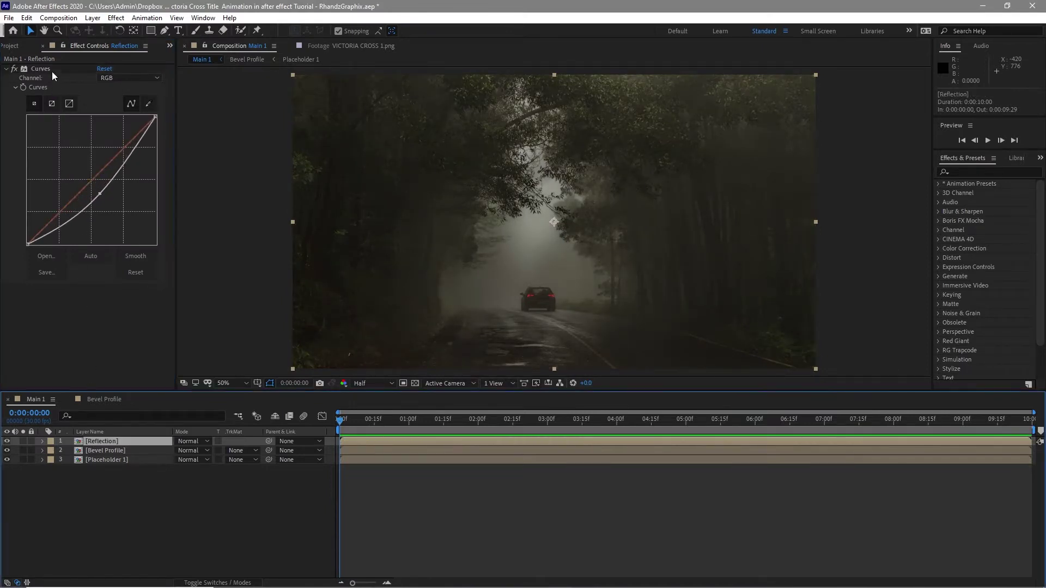
- Duplicate Reflection, rename the lower copy BG, and hide it
{"action": "left_click", "coordinate": [26, 18]}
{"action": "left_click", "coordinate": [55, 157]}
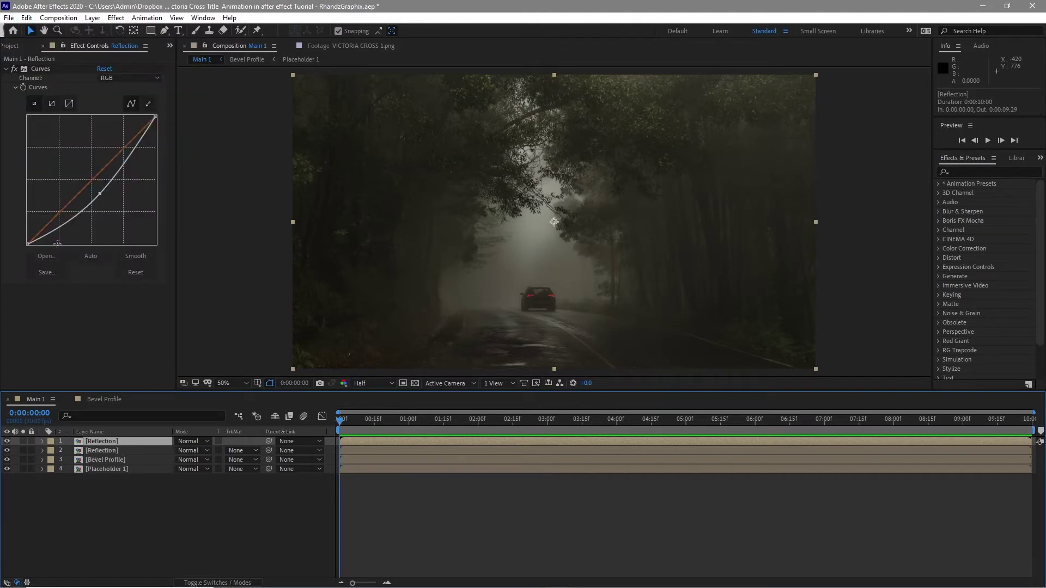
{"action": "left_click", "coordinate": [90, 448]}
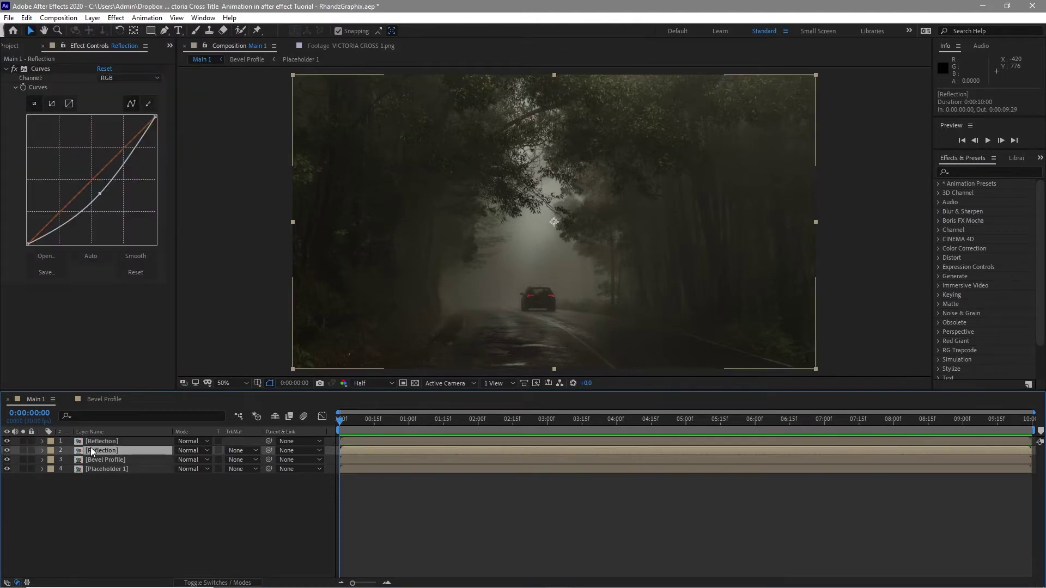
{"action": "right_click", "coordinate": [93, 446]}
{"action": "left_click", "coordinate": [136, 429]}
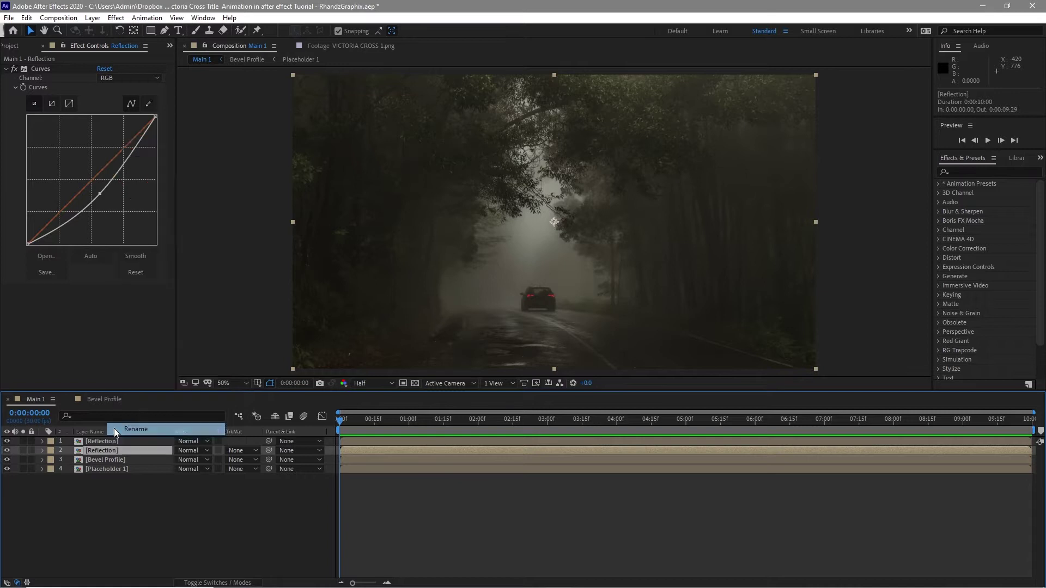
{"action": "type", "text": "BG"}
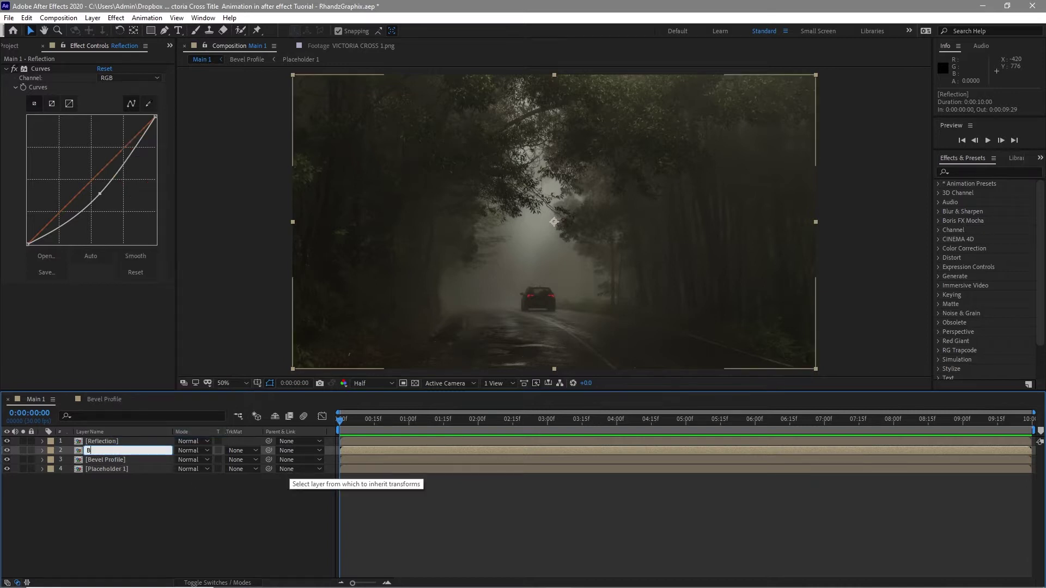
{"action": "left_click", "coordinate": [7, 451]}
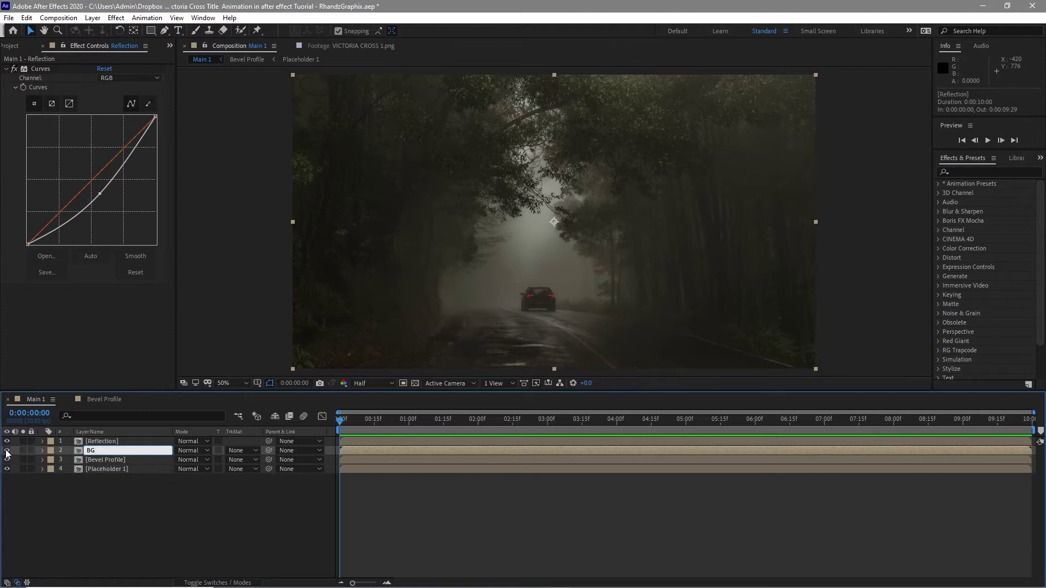
{"action": "left_click", "coordinate": [98, 441]}
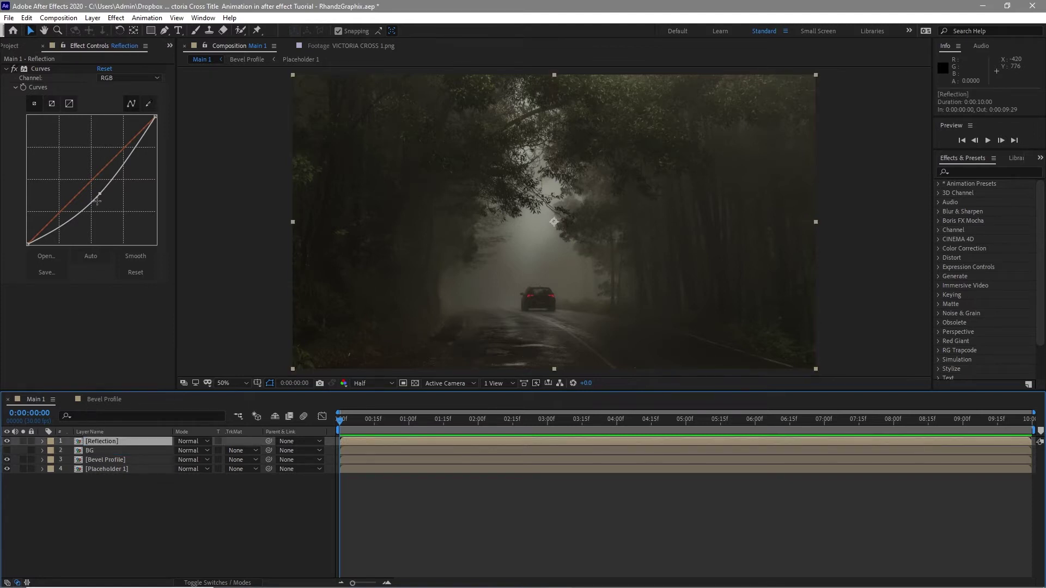
{"action": "left_click", "coordinate": [116, 19]}
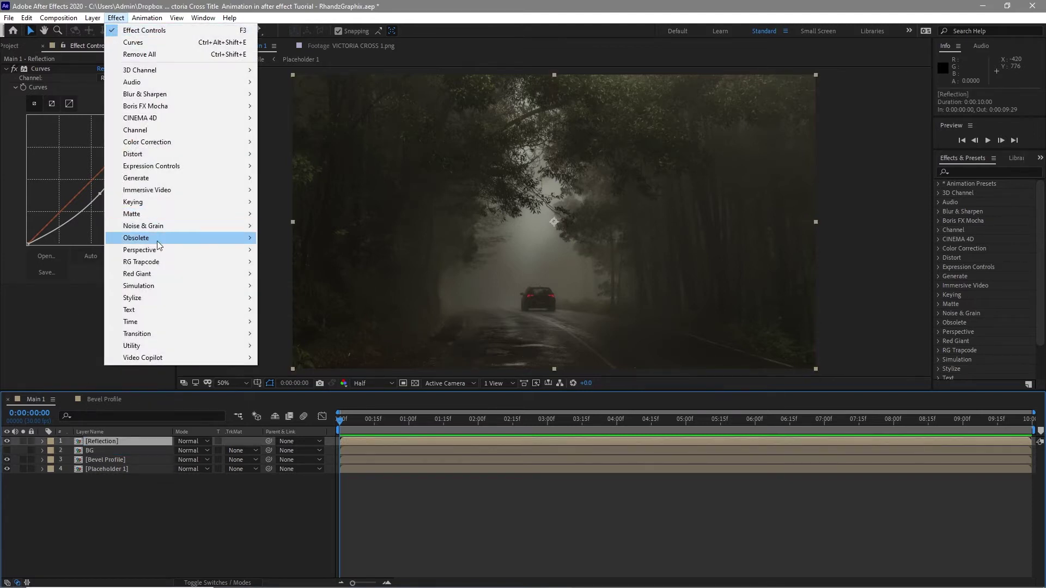
- Apply CC Glass with Bevel Profile bump map, softness 0, height 100, displacement 275
{"action": "mouse_move", "coordinate": [171, 300]}
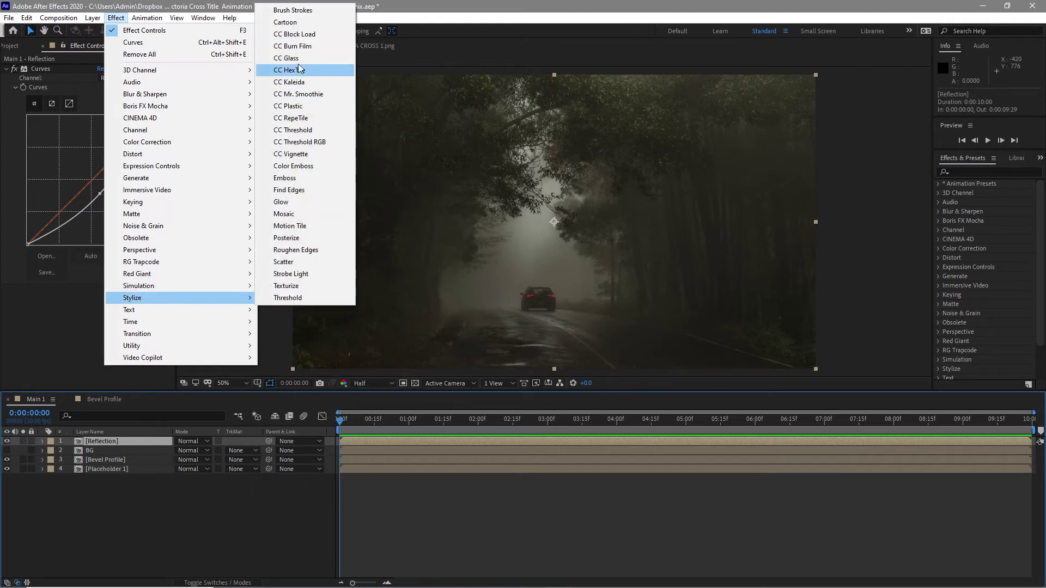
{"action": "left_click", "coordinate": [300, 59]}
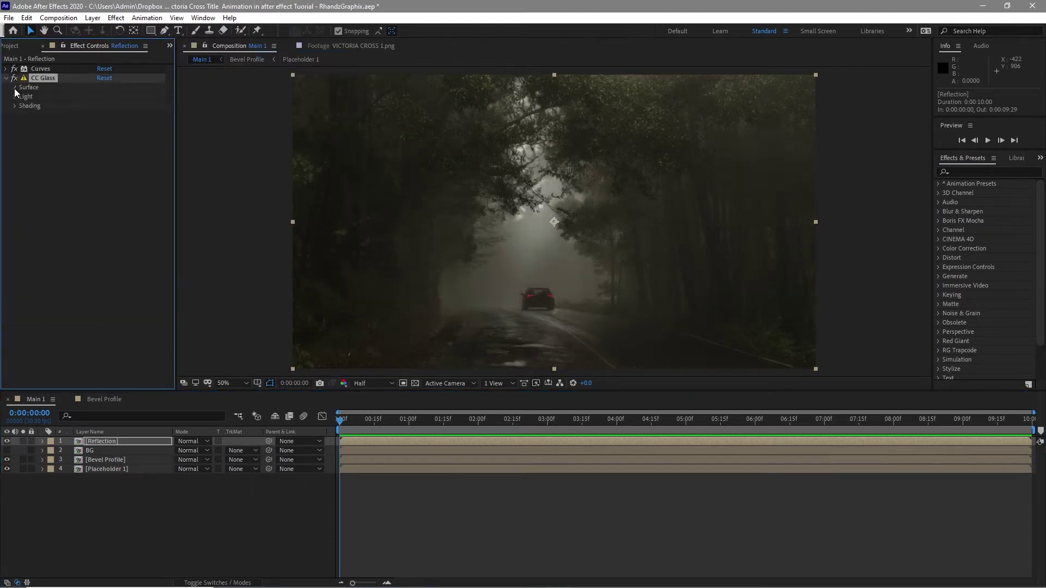
{"action": "left_click", "coordinate": [15, 87]}
{"action": "left_click", "coordinate": [114, 97]}
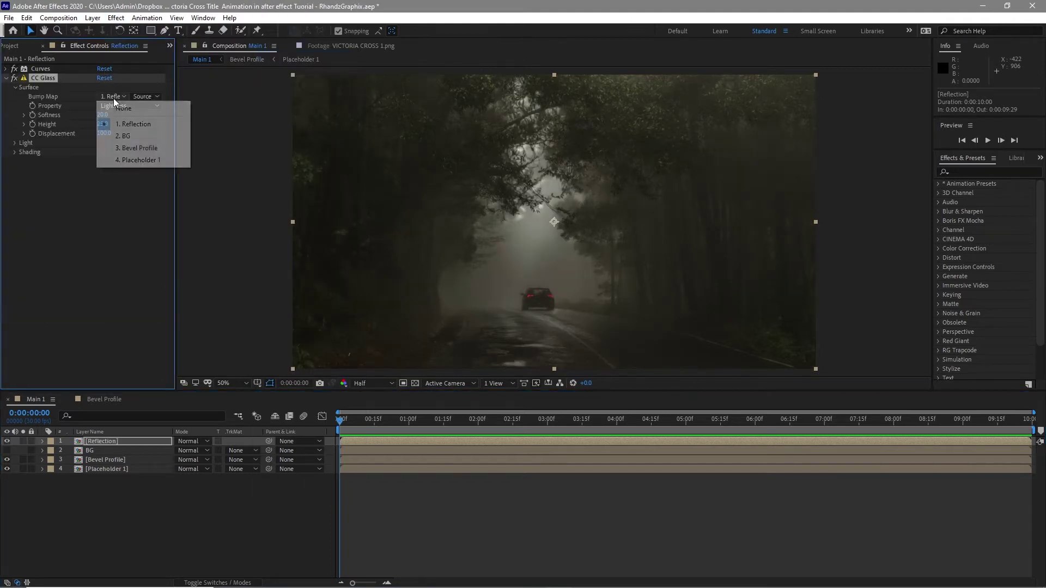
{"action": "left_click", "coordinate": [126, 148]}
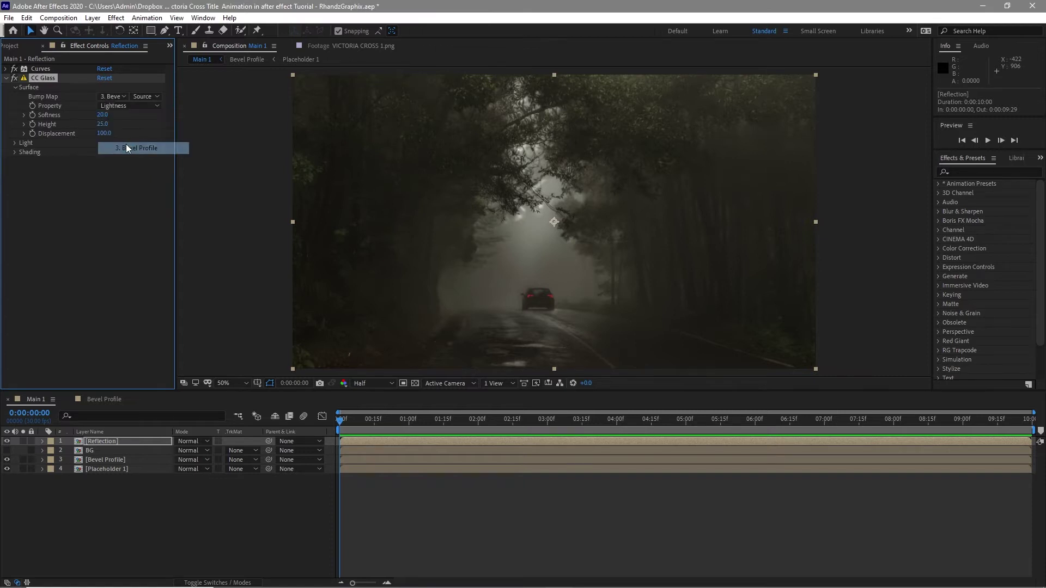
{"action": "left_click", "coordinate": [101, 115]}
{"action": "type", "text": "0"}
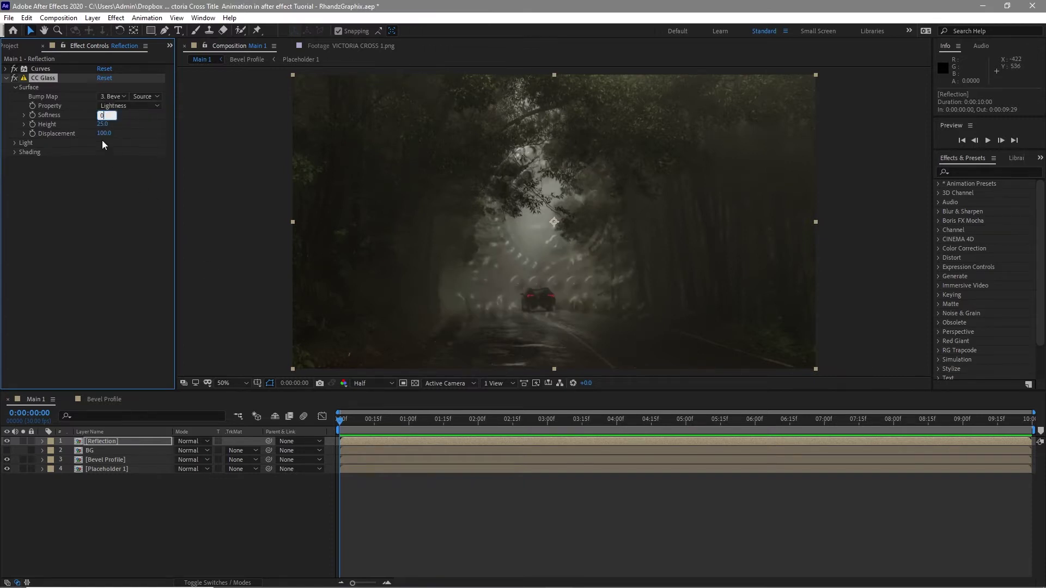
{"action": "left_click", "coordinate": [101, 124]}
{"action": "type", "text": "1"}
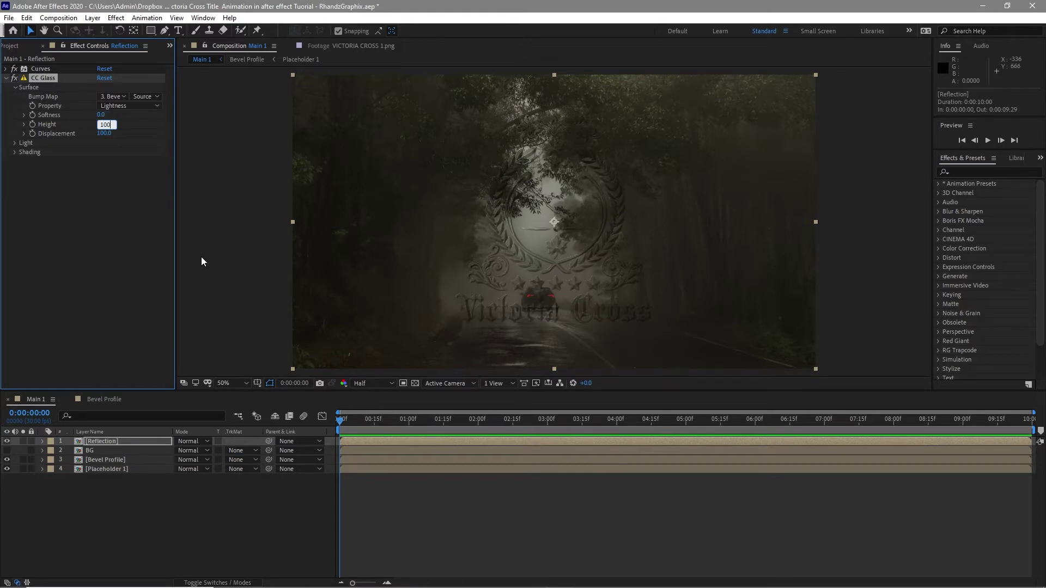
{"action": "left_click", "coordinate": [96, 152]}
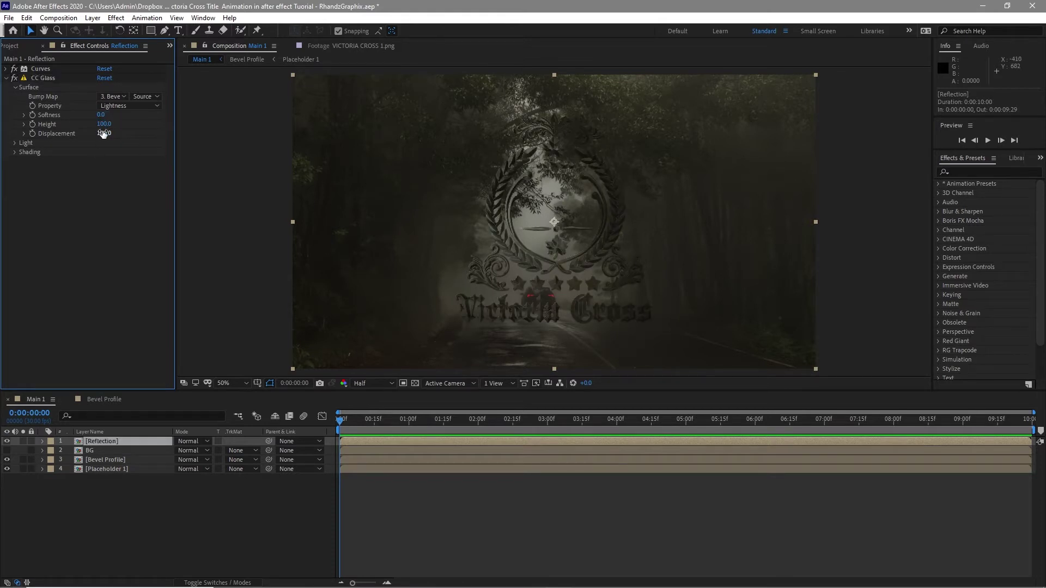
{"action": "left_click", "coordinate": [103, 134]}
{"action": "type", "text": "275"}
{"action": "left_click", "coordinate": [14, 152]}
- Set CC Glass shading to ambient 100 with diffuse, specular, roughness and metal at 0
{"action": "left_click", "coordinate": [103, 161]}
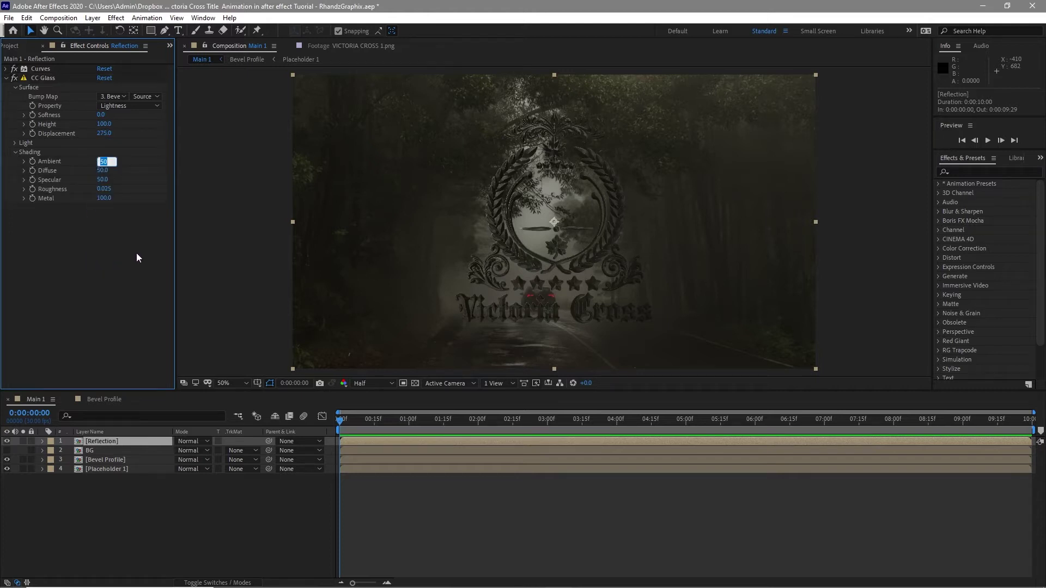
{"action": "type", "text": "100"}
{"action": "left_click", "coordinate": [101, 170]}
{"action": "type", "text": "0"}
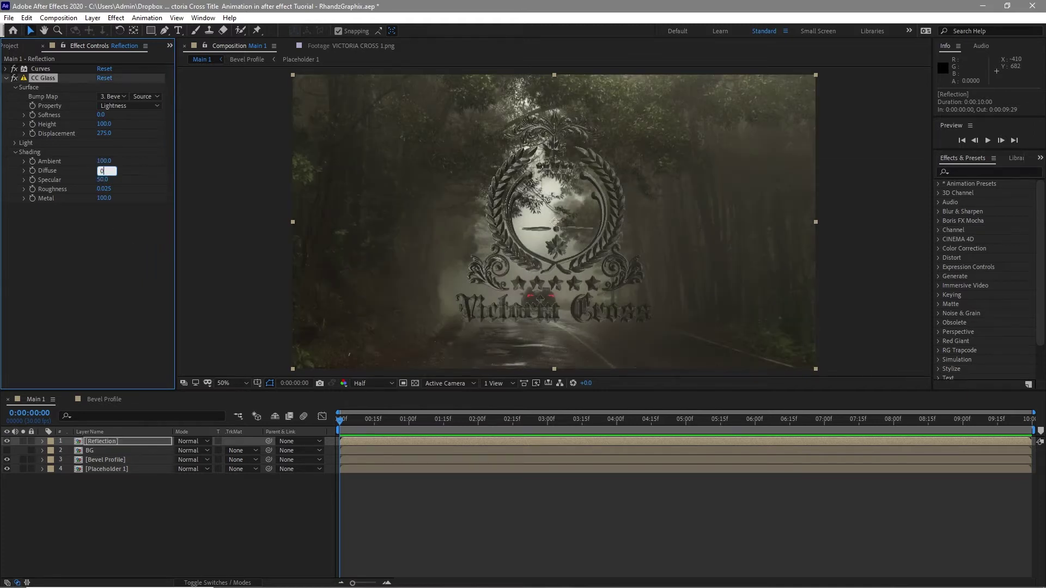
{"action": "left_click", "coordinate": [104, 180]}
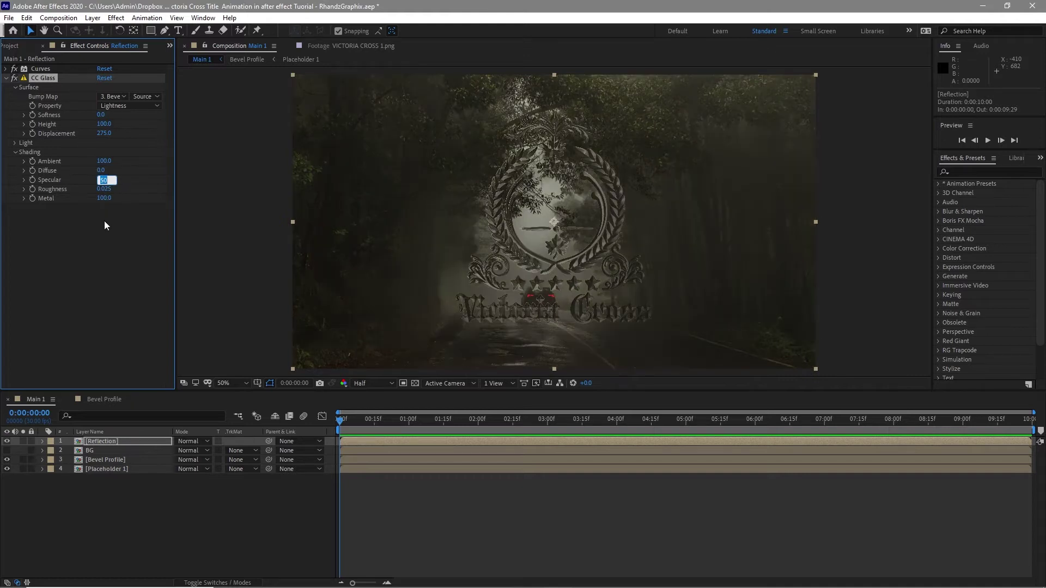
{"action": "type", "text": "0"}
{"action": "key", "text": "Tab"}
{"action": "type", "text": "0"}
{"action": "key", "text": "Tab"}
{"action": "type", "text": "0"}
{"action": "key", "text": "Return"}
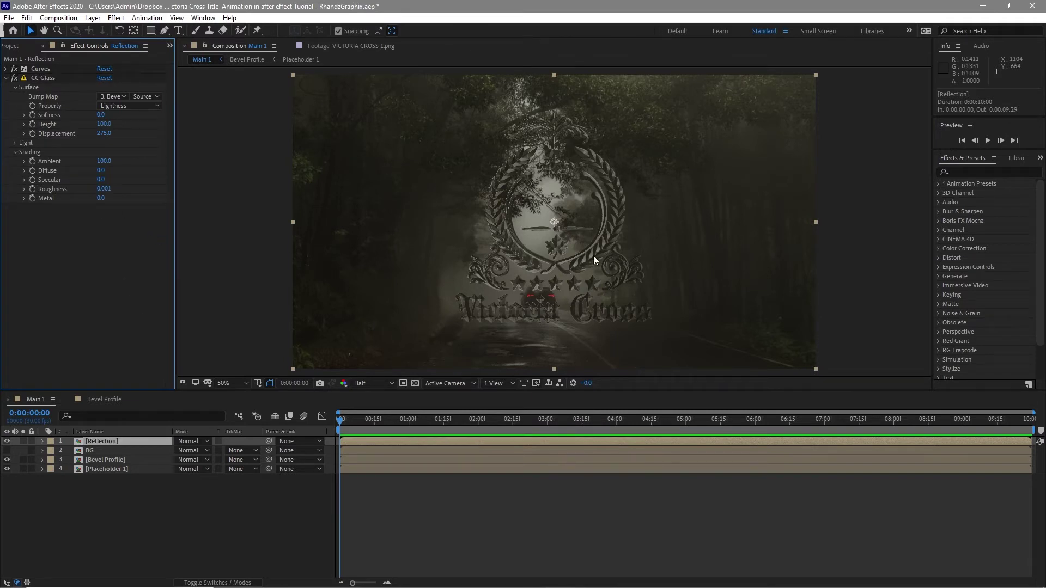
{"action": "left_click", "coordinate": [12, 48]}
- Add Grunge_Pic.jpg to Main 1, pre-compose it as Grunge, and hide it
{"action": "left_click", "coordinate": [75, 175]}
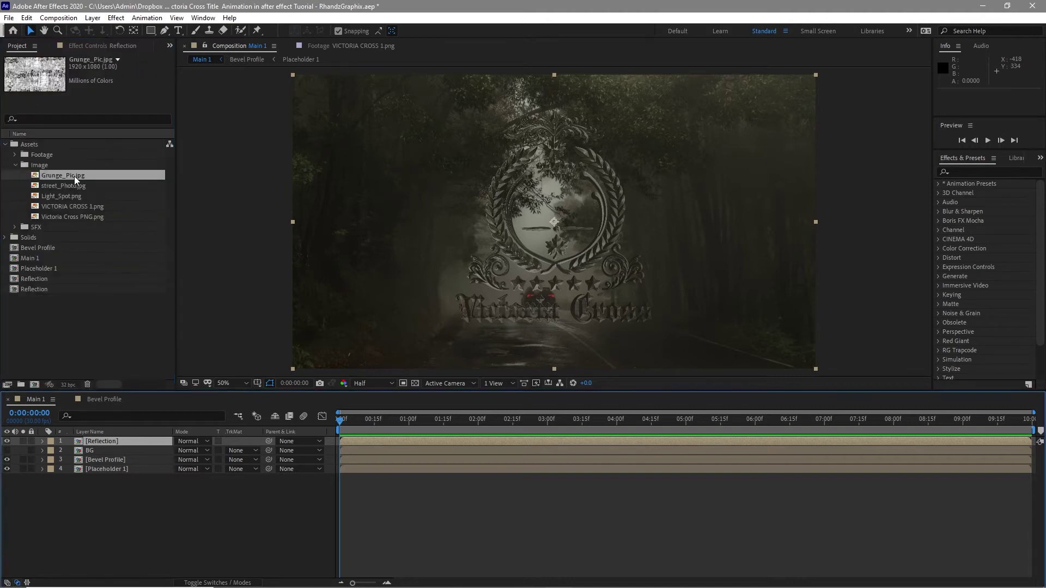
{"action": "left_click_drag", "start_coordinate": [74, 176], "coordinate": [72, 440]}
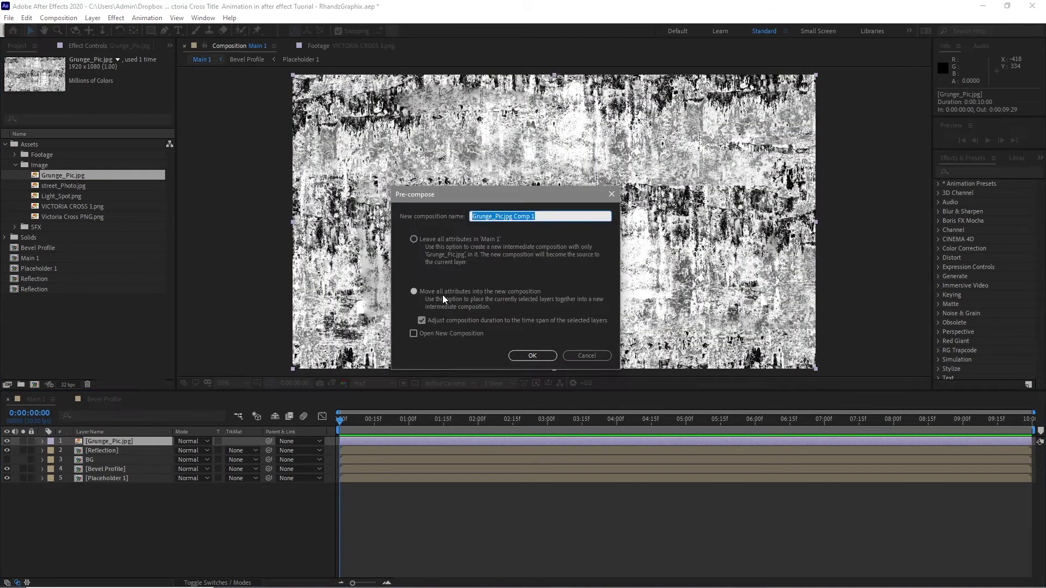
{"action": "type", "text": "Gru"}
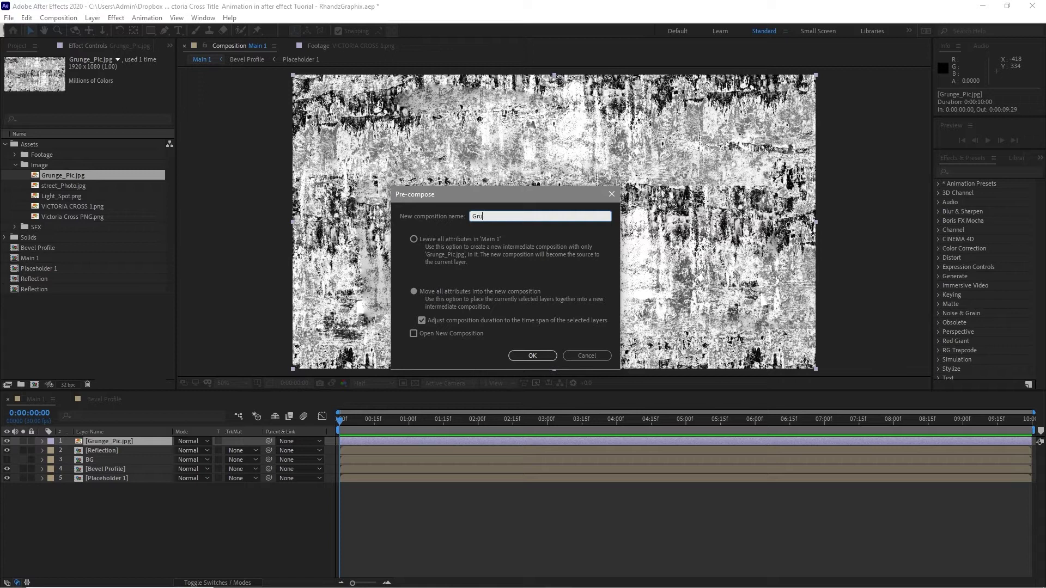
{"action": "type", "text": "nge"}
{"action": "left_click", "coordinate": [414, 291]}
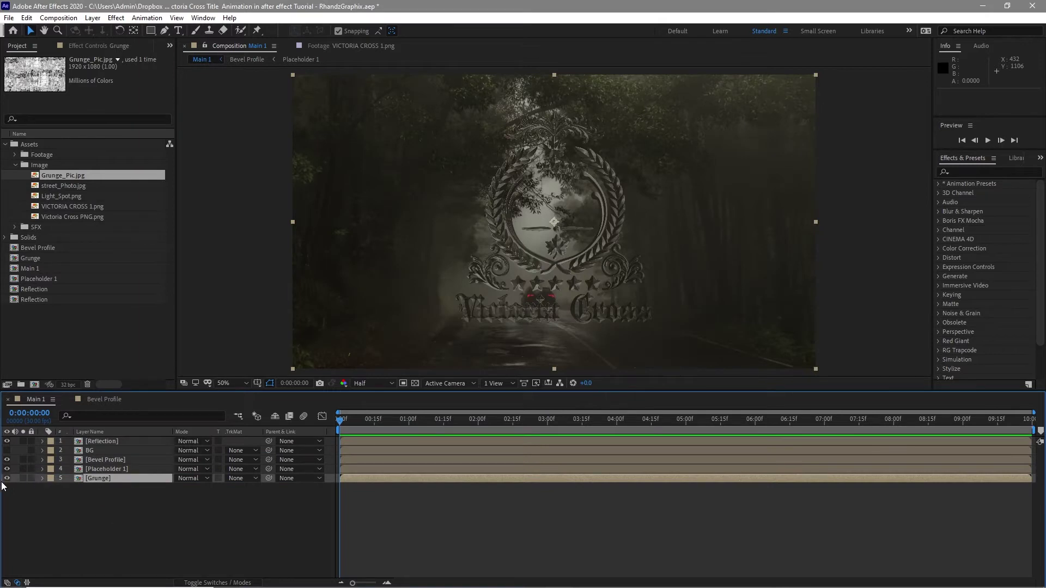
{"action": "left_click", "coordinate": [7, 477]}
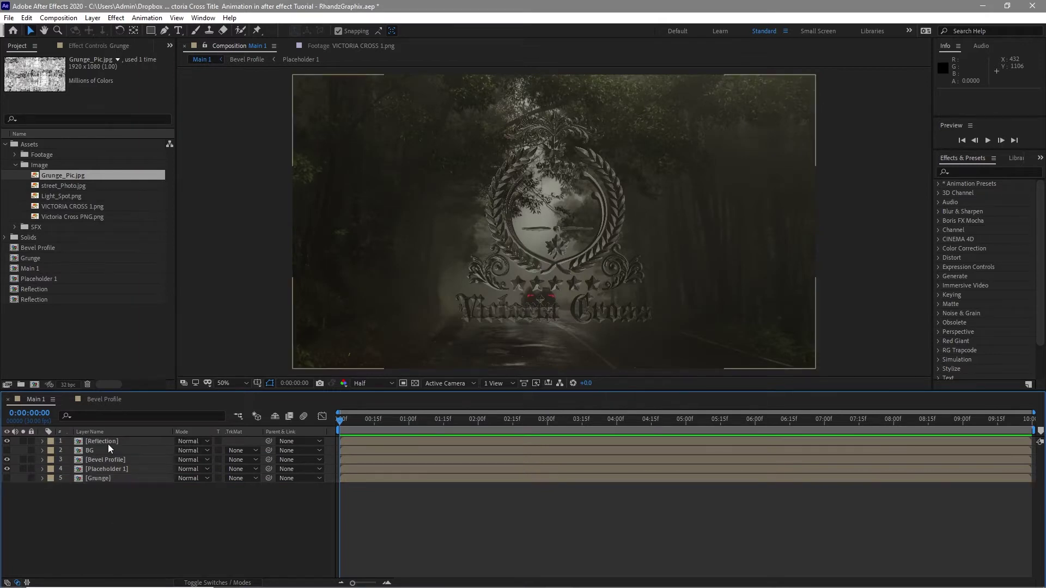
{"action": "left_click", "coordinate": [108, 442]}
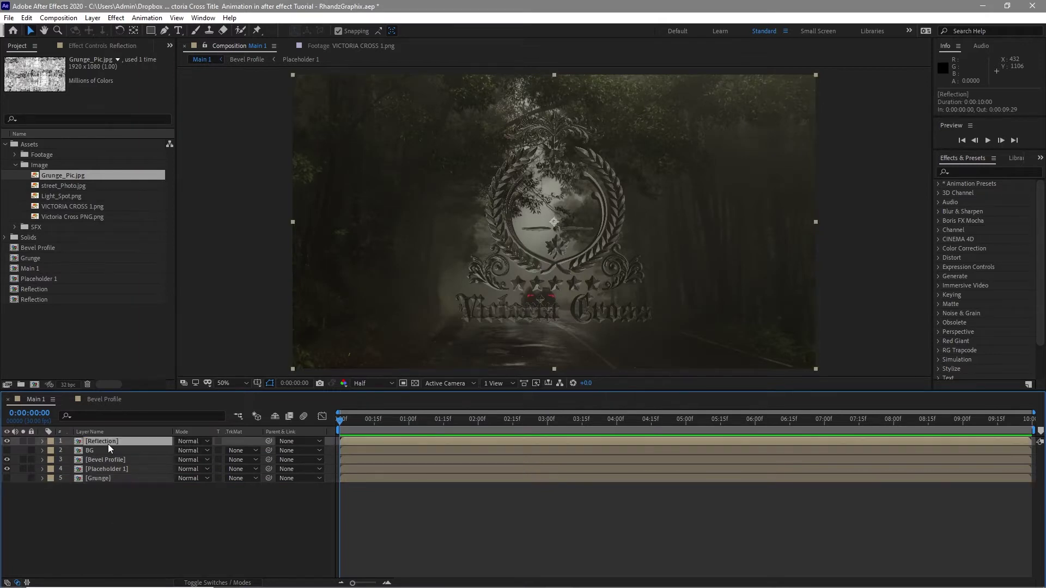
{"action": "left_click", "coordinate": [116, 17]}
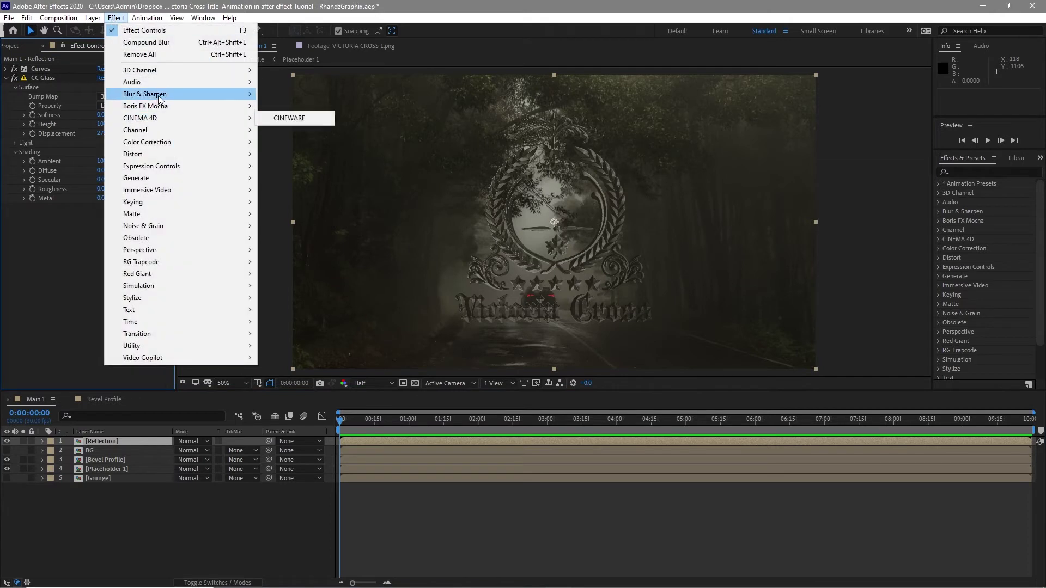
- Apply Compound Blur to Reflection using the Grunge layer, maximum blur 40, inverted
{"action": "mouse_move", "coordinate": [245, 95]}
{"action": "left_click", "coordinate": [283, 190]}
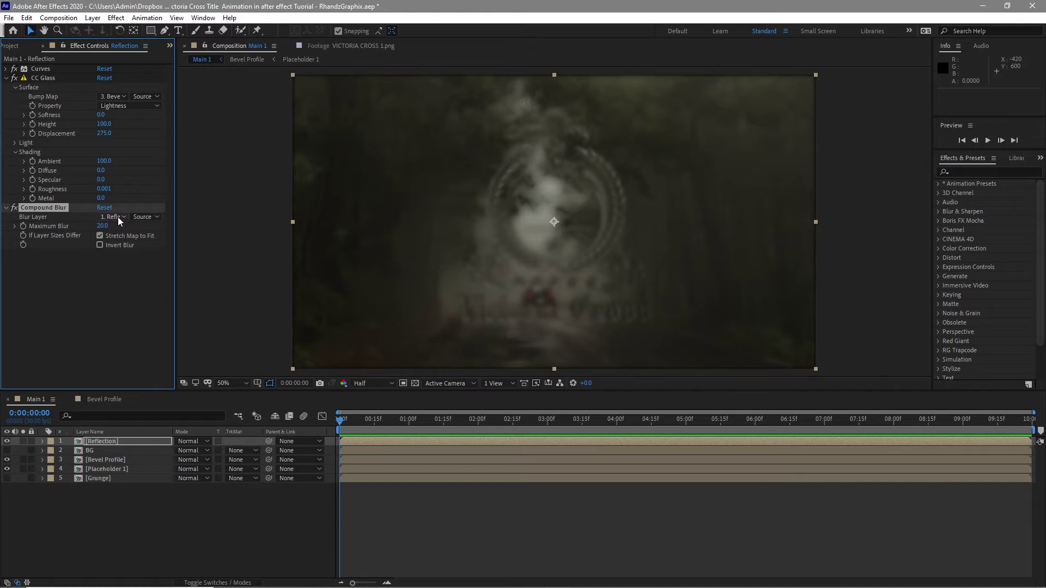
{"action": "left_click", "coordinate": [117, 217]}
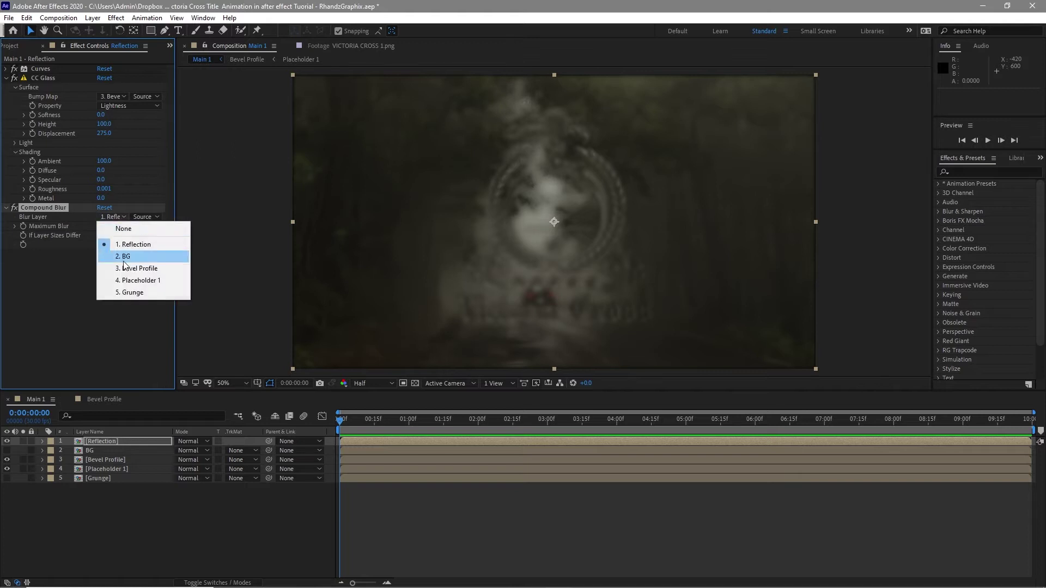
{"action": "left_click", "coordinate": [128, 292]}
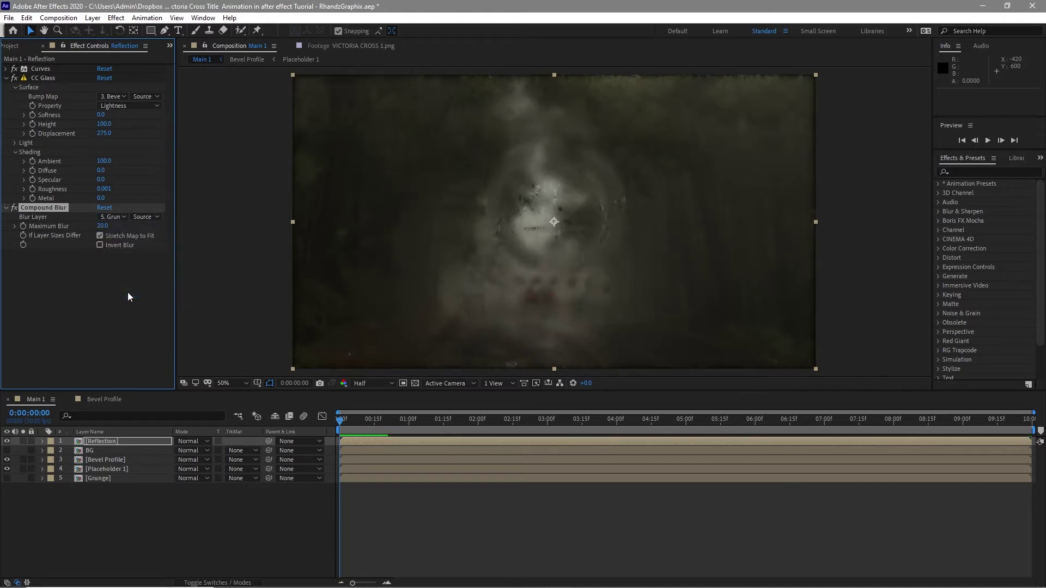
{"action": "left_click", "coordinate": [101, 227]}
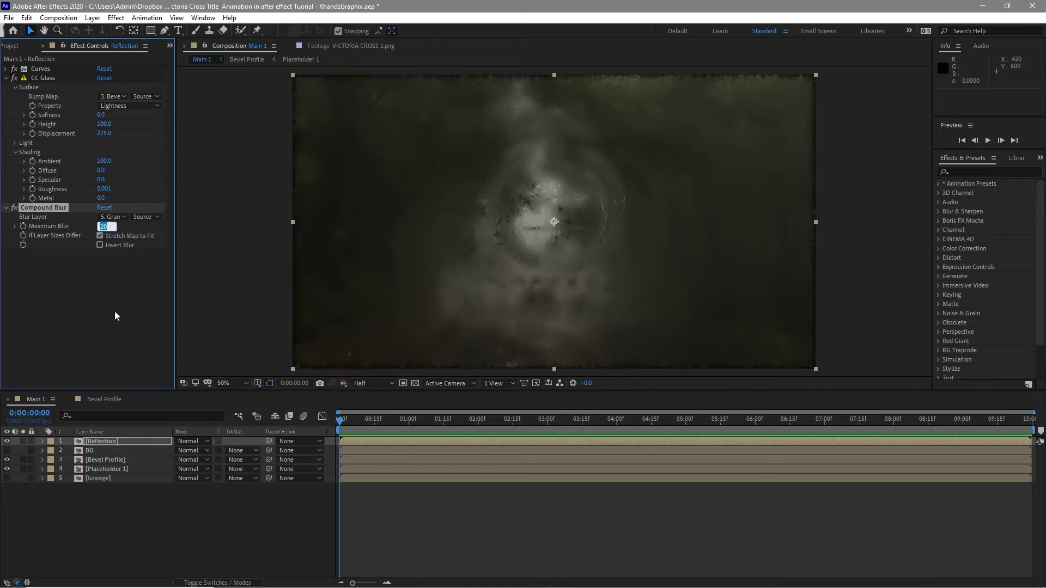
{"action": "type", "text": "40"}
{"action": "left_click", "coordinate": [99, 245]}
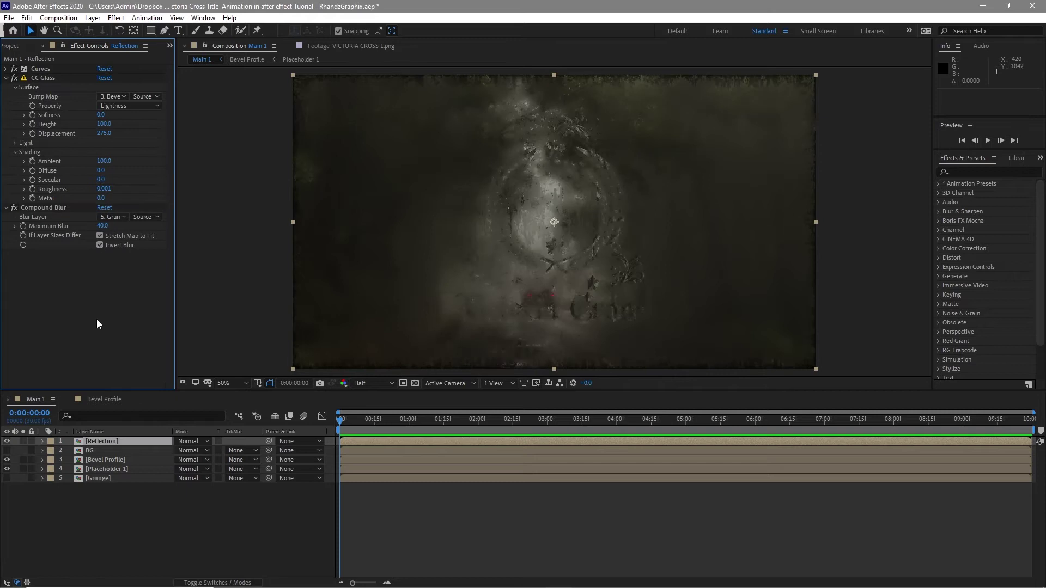
- Add a second CC Glass to Reflection using Bevel Profile, Softness 0, Height 100, Displacement 0
{"action": "left_click", "coordinate": [116, 18]}
{"action": "mouse_move", "coordinate": [190, 295]}
{"action": "left_click", "coordinate": [305, 59]}
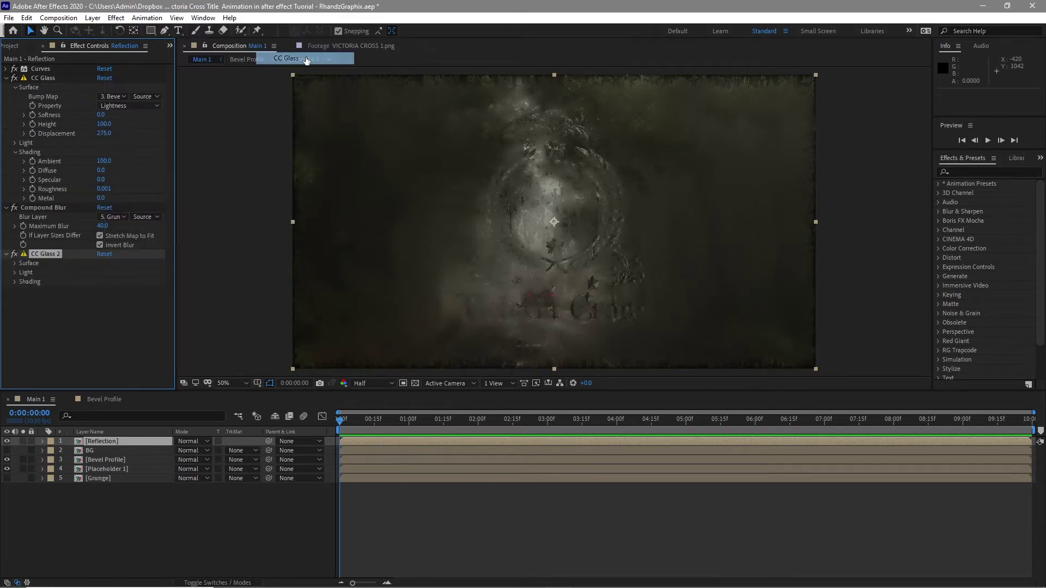
{"action": "left_click", "coordinate": [14, 264]}
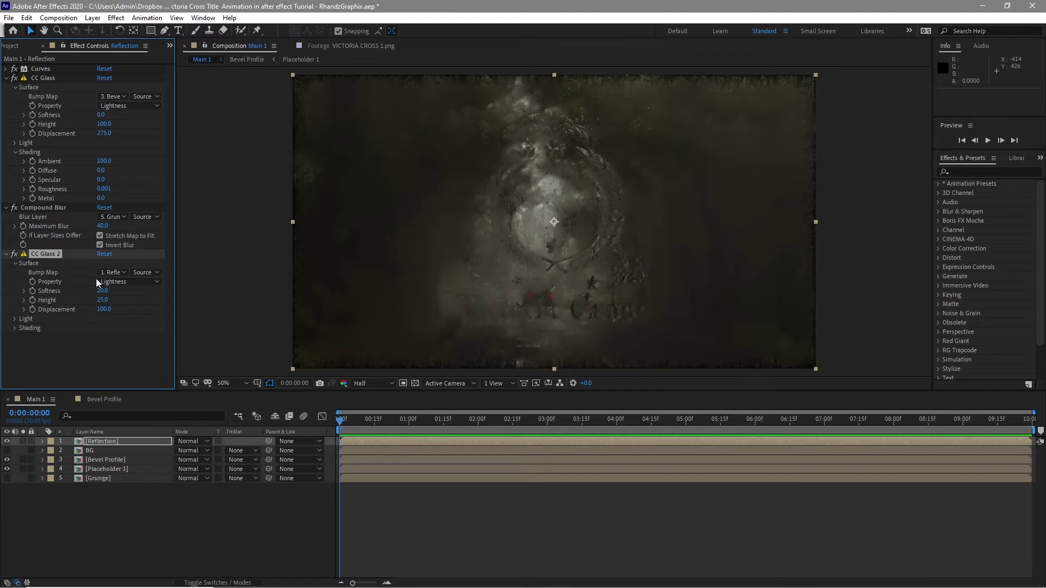
{"action": "left_click", "coordinate": [120, 271]}
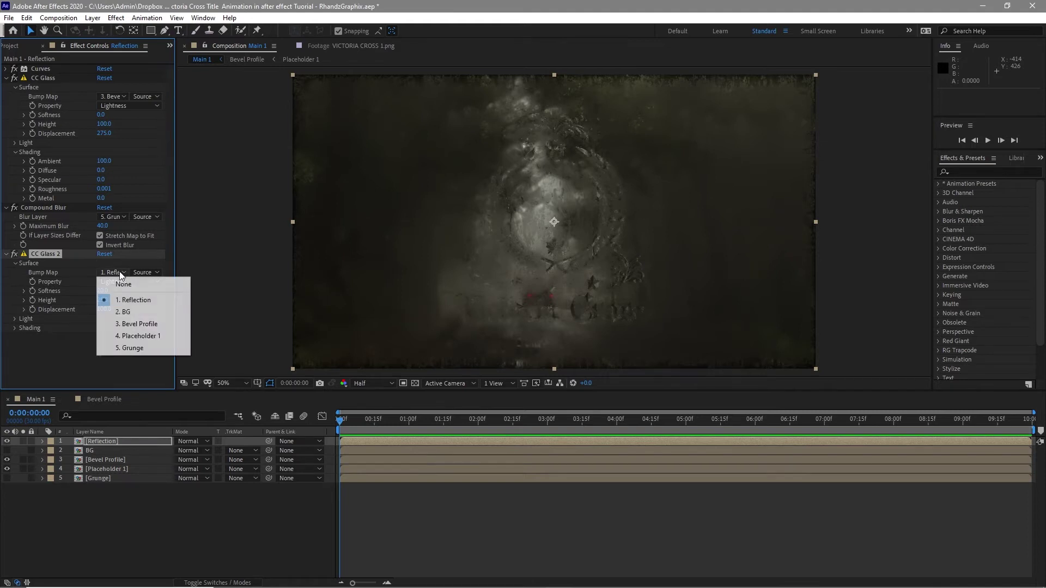
{"action": "left_click", "coordinate": [133, 323]}
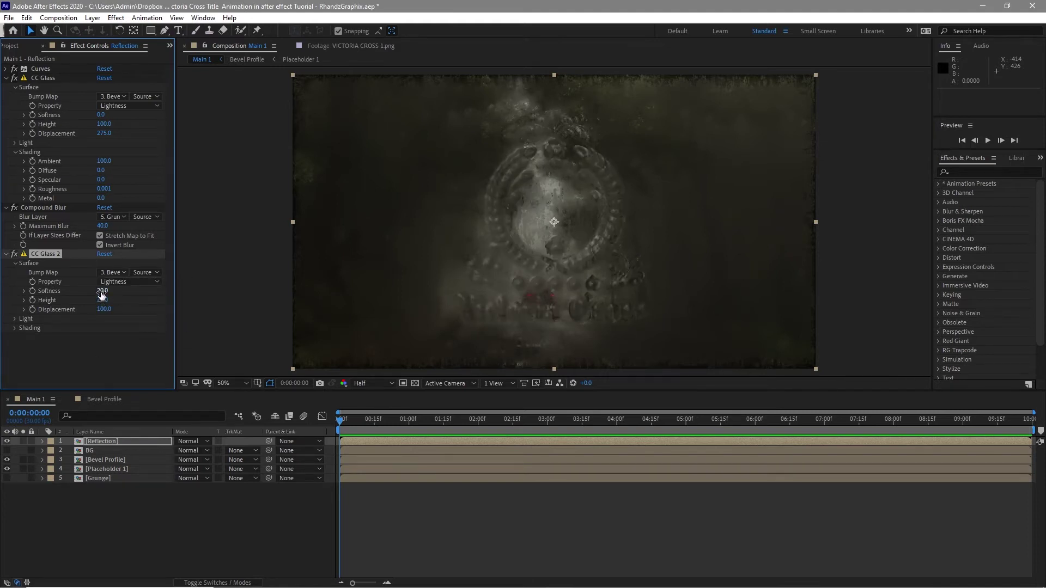
{"action": "left_click", "coordinate": [101, 291]}
{"action": "type", "text": "0"}
{"action": "left_click", "coordinate": [104, 300]}
{"action": "type", "text": "100"}
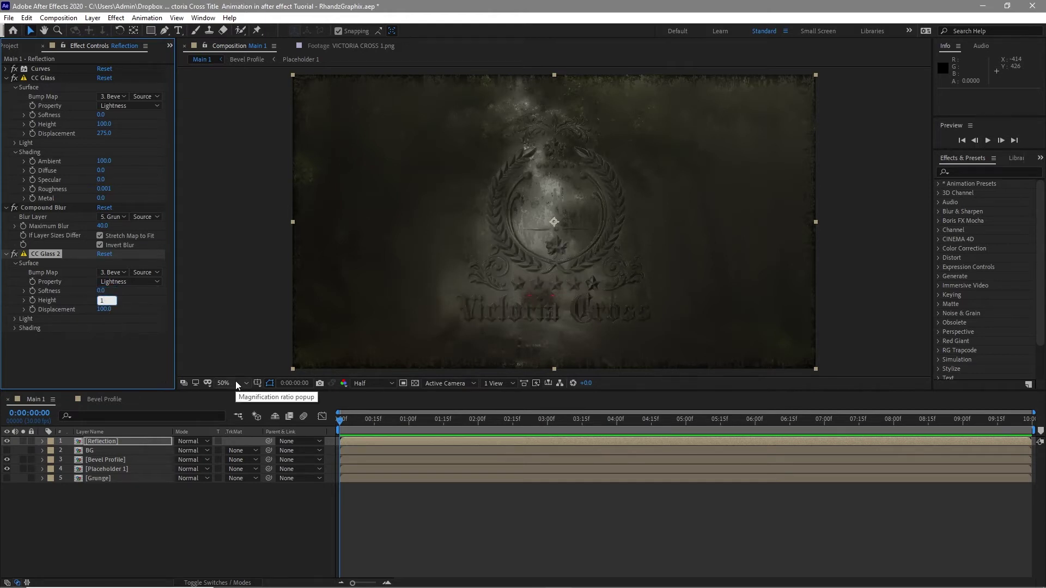
{"action": "left_click", "coordinate": [105, 310]}
{"action": "type", "text": "0"}
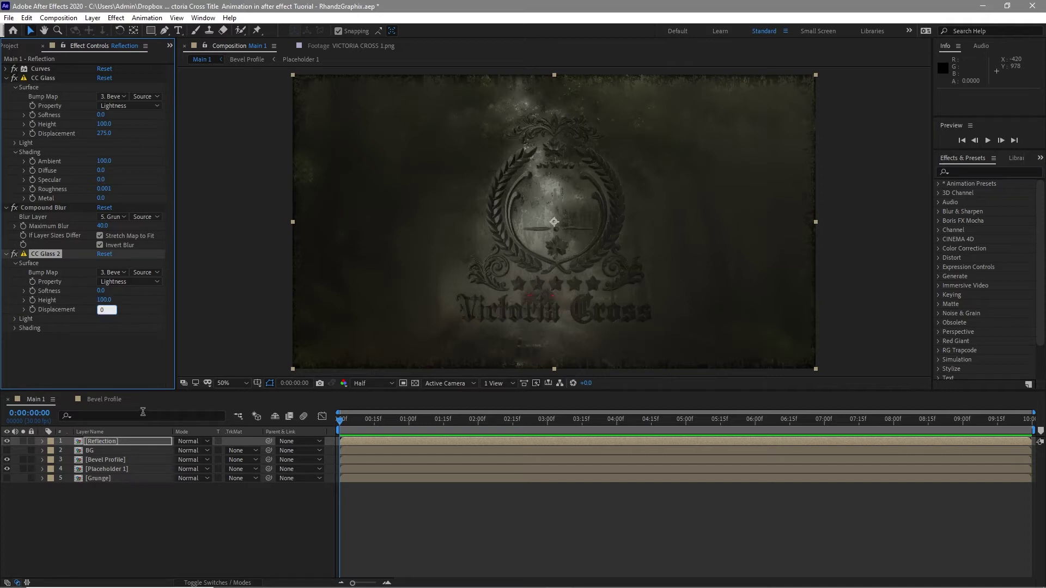
- Keep the effect light and set CC Glass 2 Diffuse to 66 and Specular to 77
{"action": "left_click", "coordinate": [15, 318]}
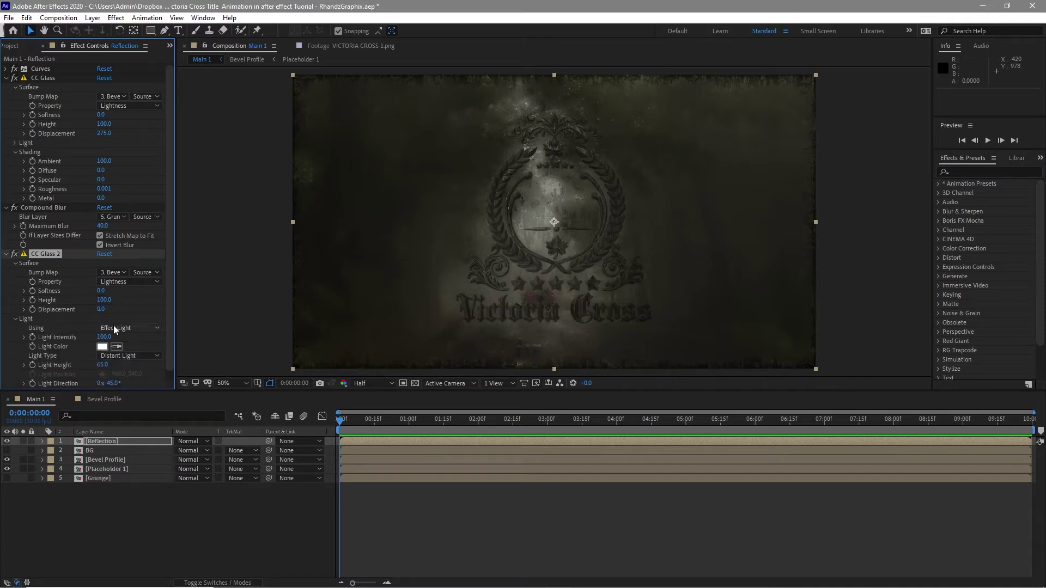
{"action": "left_click", "coordinate": [113, 329]}
{"action": "left_click", "coordinate": [33, 331]}
{"action": "left_click", "coordinate": [15, 318]}
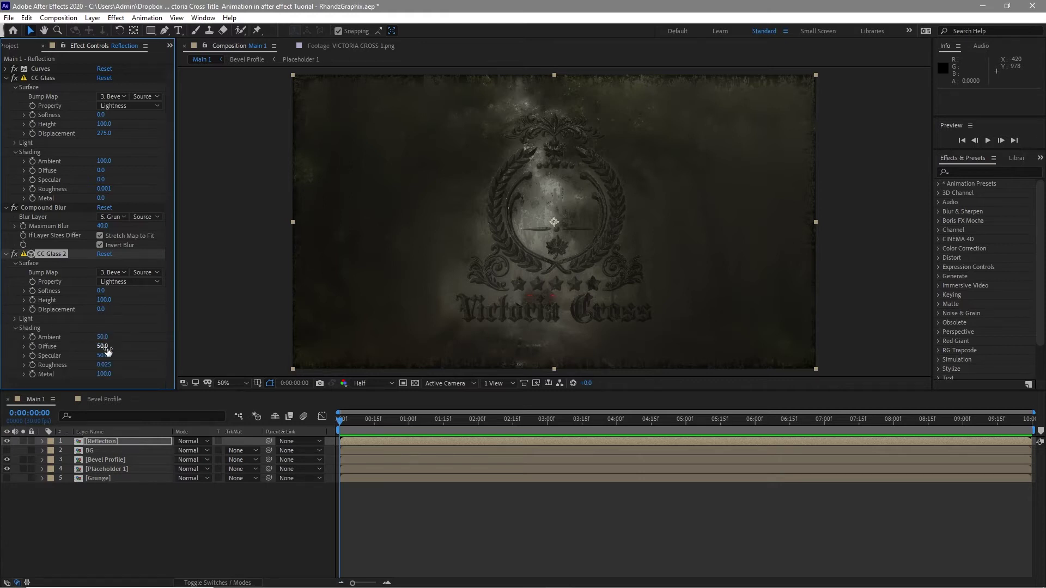
{"action": "left_click", "coordinate": [103, 347]}
{"action": "type", "text": "66"}
{"action": "left_click", "coordinate": [108, 356]}
{"action": "type", "text": "77"}
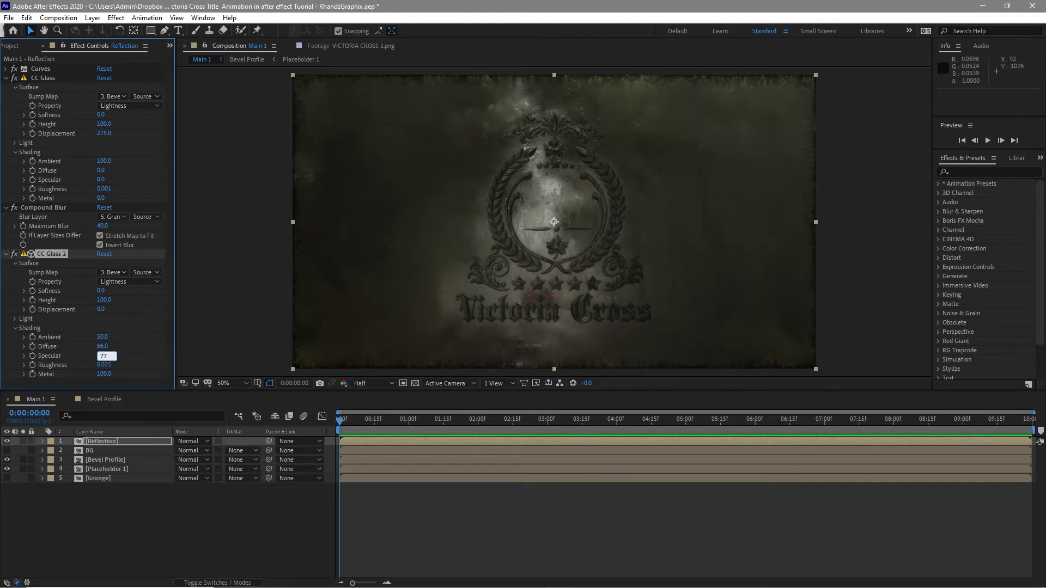
{"action": "left_click", "coordinate": [6, 254]}
- Add a Set Matte effect to Reflection, taking the matte from Placeholder 1
{"action": "left_click", "coordinate": [116, 18]}
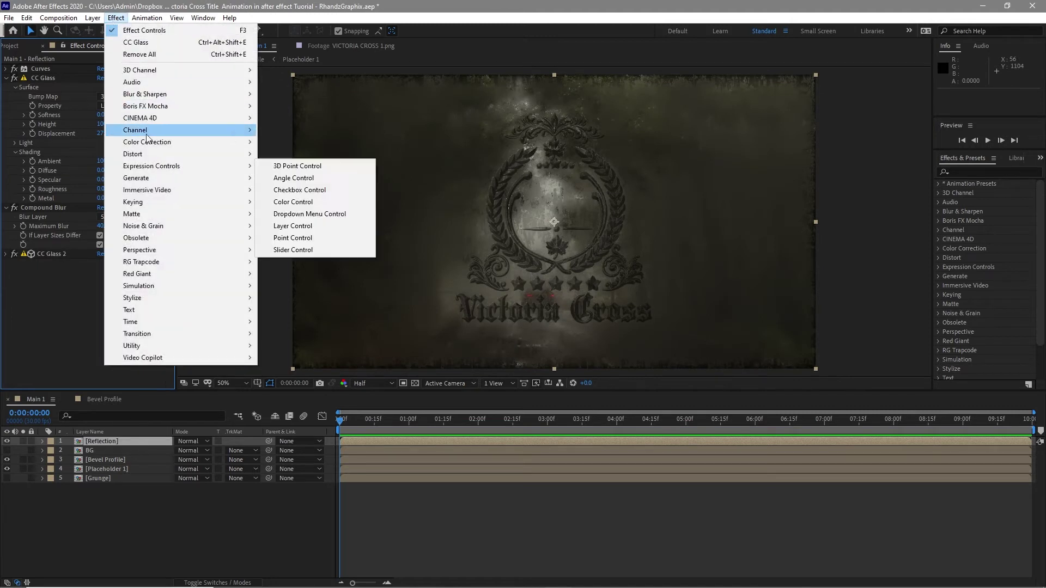
{"action": "mouse_move", "coordinate": [146, 135]}
{"action": "left_click", "coordinate": [291, 251]}
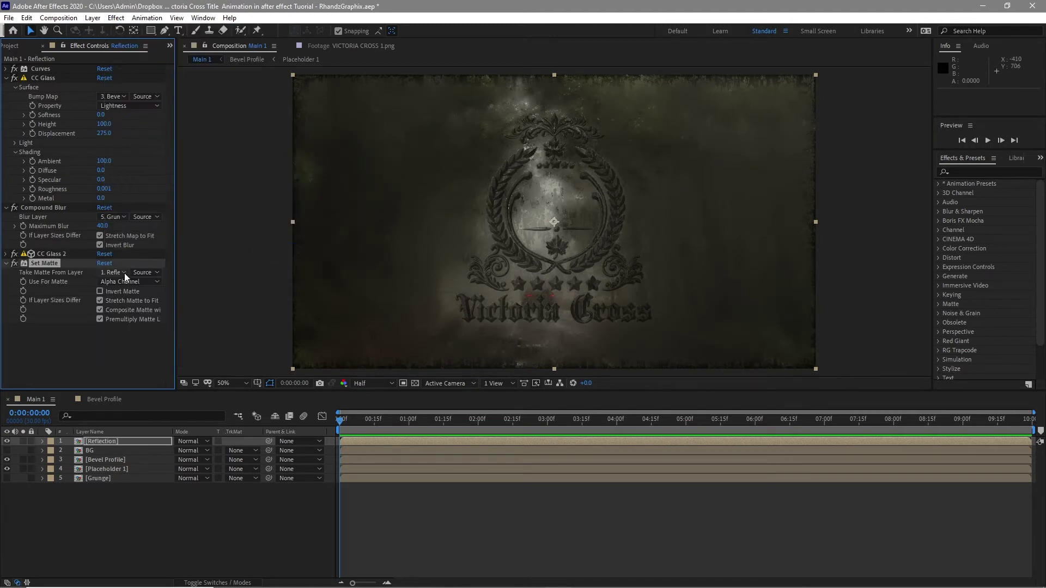
{"action": "left_click", "coordinate": [124, 273]}
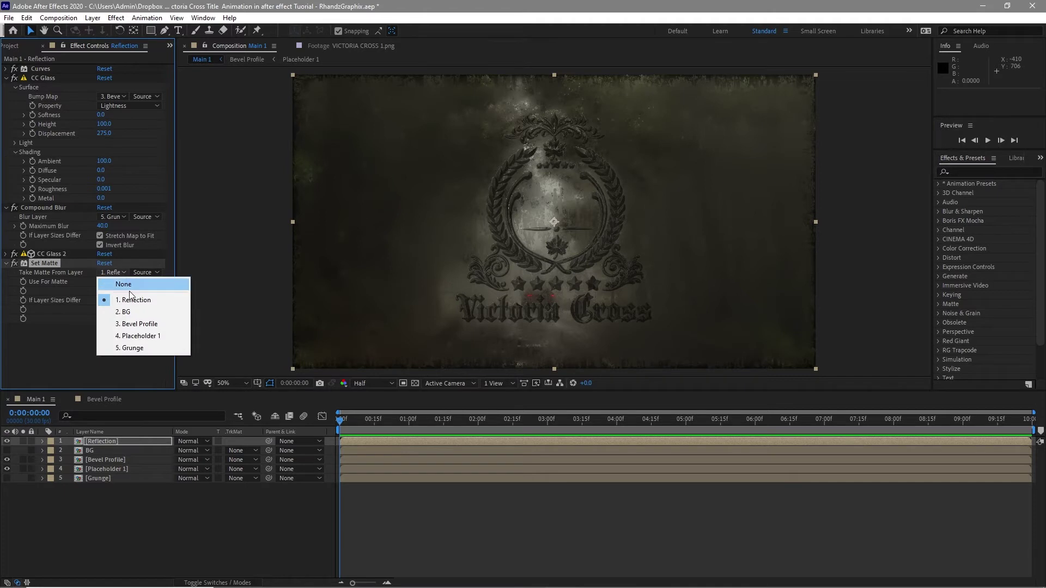
{"action": "left_click", "coordinate": [127, 337]}
{"action": "left_click", "coordinate": [103, 318]}
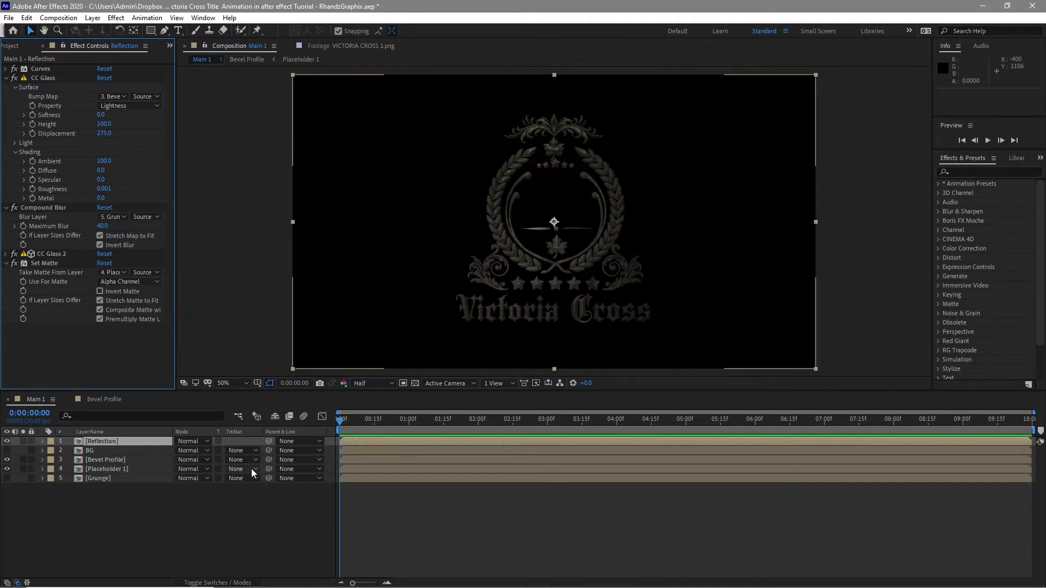
- Add Curves to Reflection and slightly bend the Red and Green channel curves
{"action": "left_click", "coordinate": [116, 18]}
{"action": "mouse_move", "coordinate": [165, 144]}
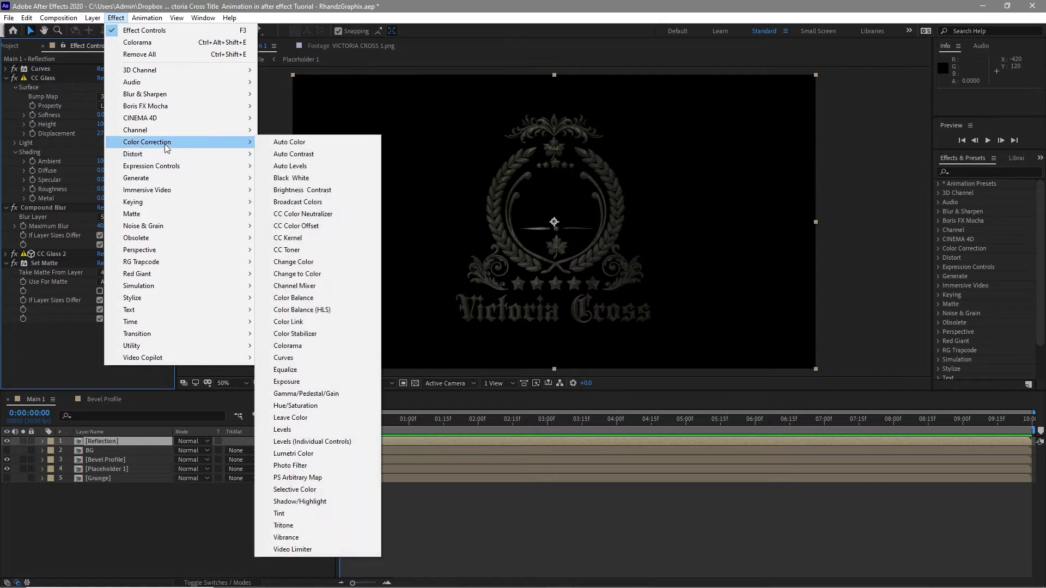
{"action": "left_click", "coordinate": [302, 357]}
{"action": "left_click", "coordinate": [146, 182]}
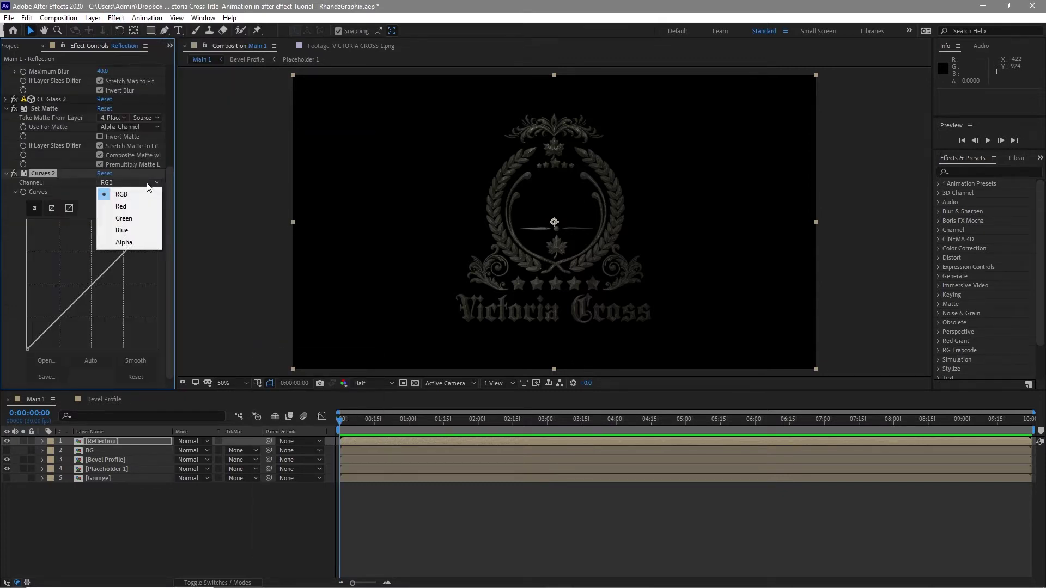
{"action": "left_click", "coordinate": [136, 204]}
{"action": "left_click", "coordinate": [102, 283]}
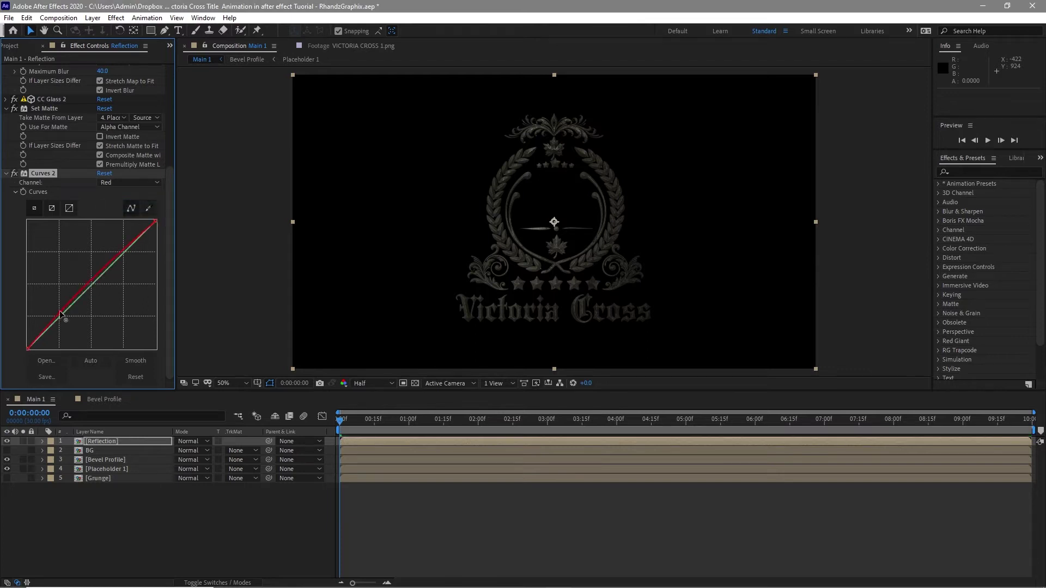
{"action": "left_click", "coordinate": [125, 255]}
{"action": "left_click", "coordinate": [135, 182]}
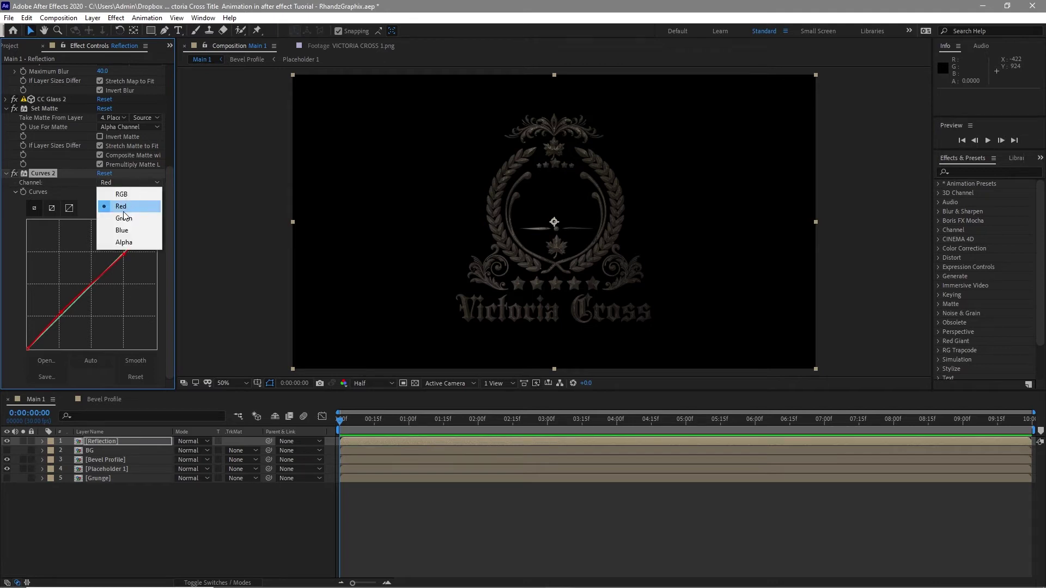
{"action": "left_click", "coordinate": [121, 218]}
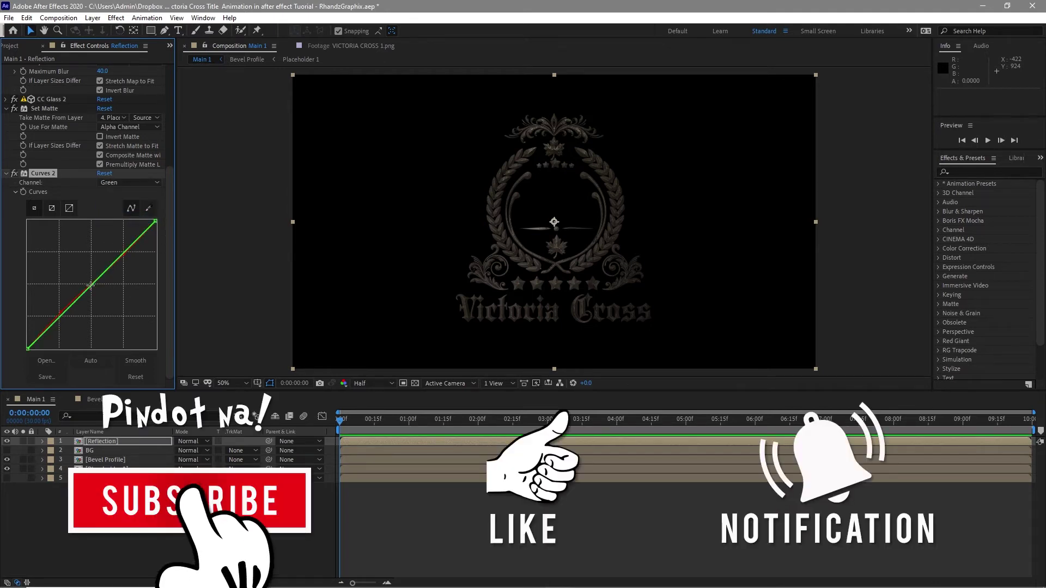
{"action": "left_click_drag", "start_coordinate": [89, 285], "coordinate": [88, 284]}
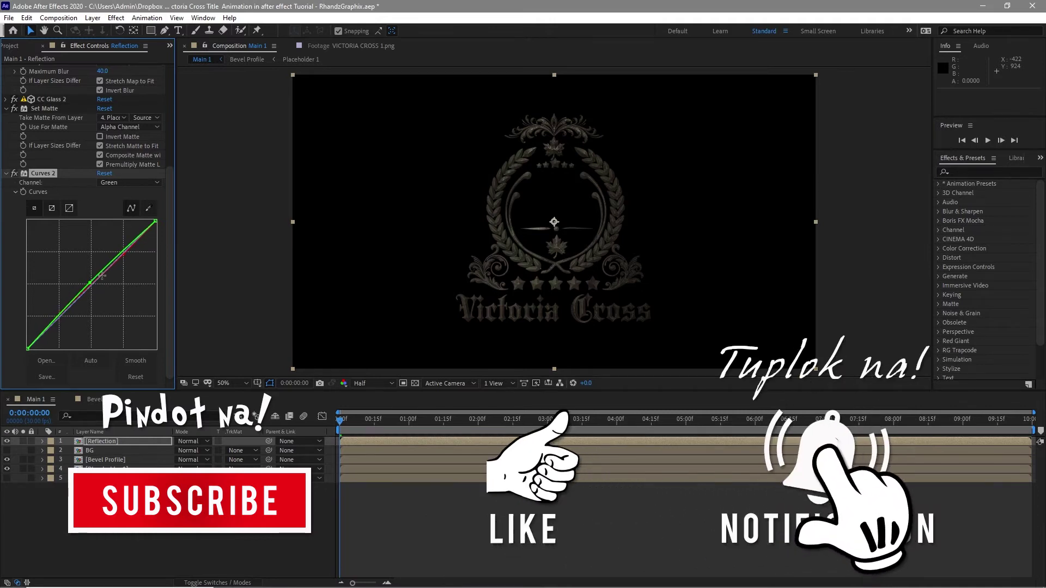
- Fine-tune the Blue curve, darken the RGB midtones, and collapse all Reflection effects
{"action": "left_click", "coordinate": [158, 183]}
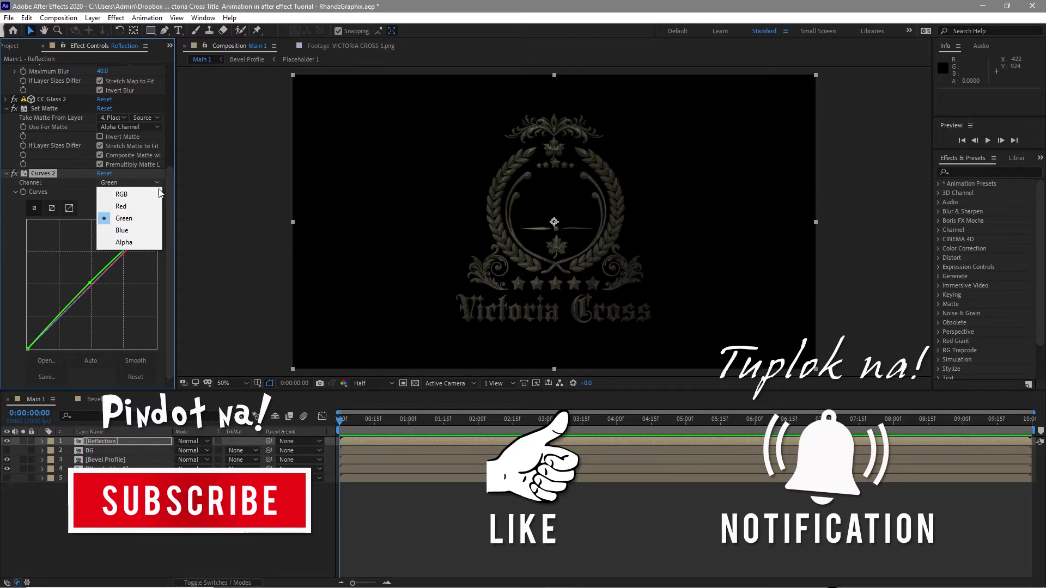
{"action": "left_click", "coordinate": [134, 231]}
{"action": "left_click_drag", "start_coordinate": [57, 321], "coordinate": [59, 322]}
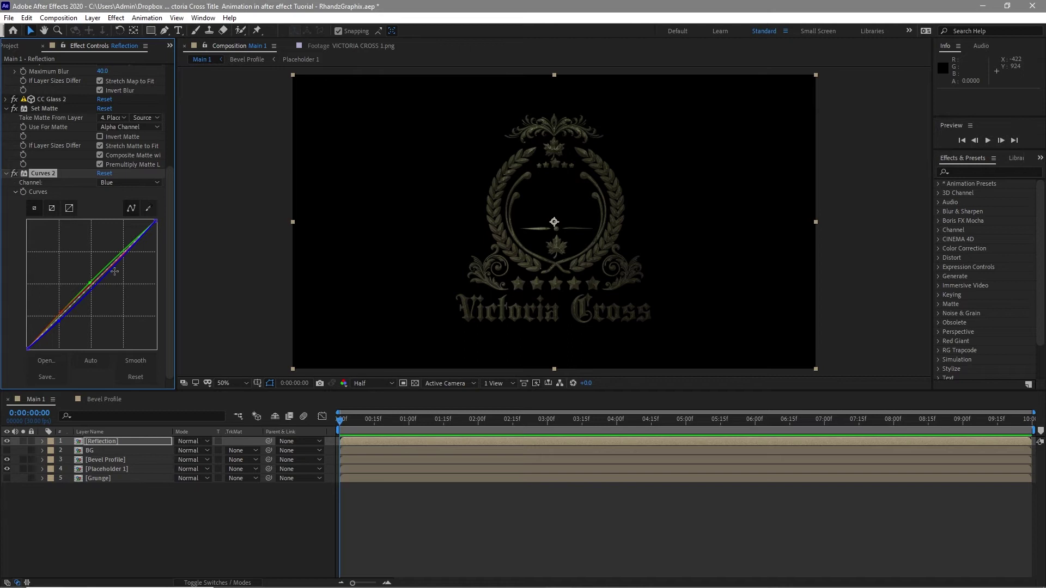
{"action": "left_click_drag", "start_coordinate": [123, 257], "coordinate": [121, 251]}
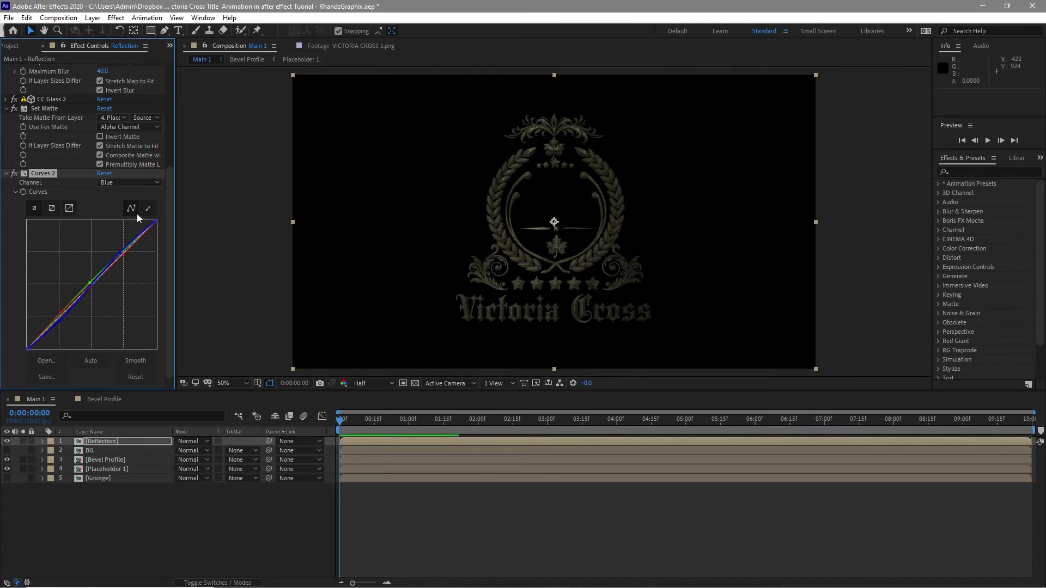
{"action": "left_click", "coordinate": [143, 184]}
{"action": "left_click", "coordinate": [140, 192]}
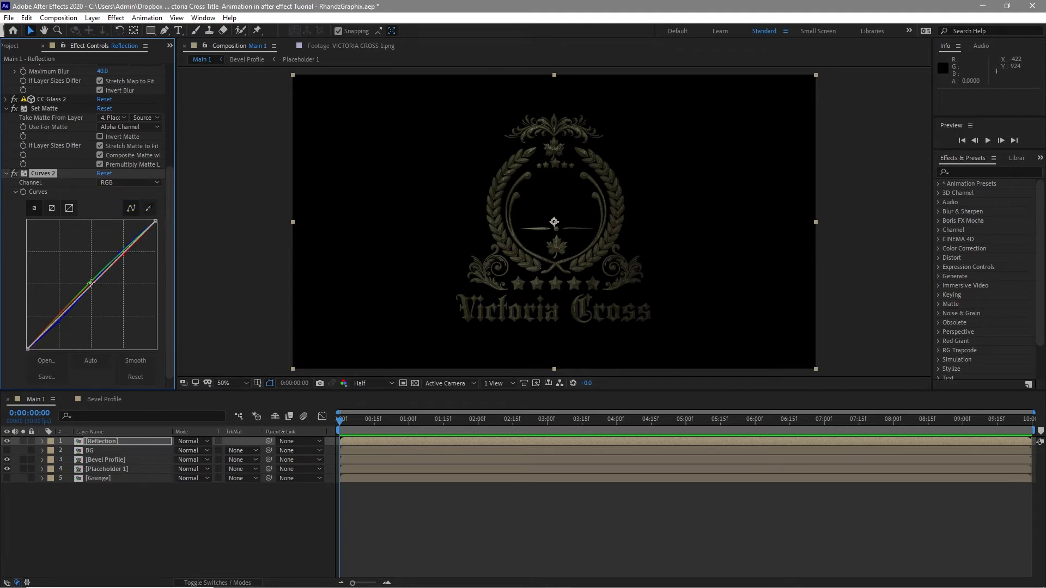
{"action": "left_click", "coordinate": [91, 284]}
{"action": "left_click_drag", "start_coordinate": [91, 284], "coordinate": [96, 288]}
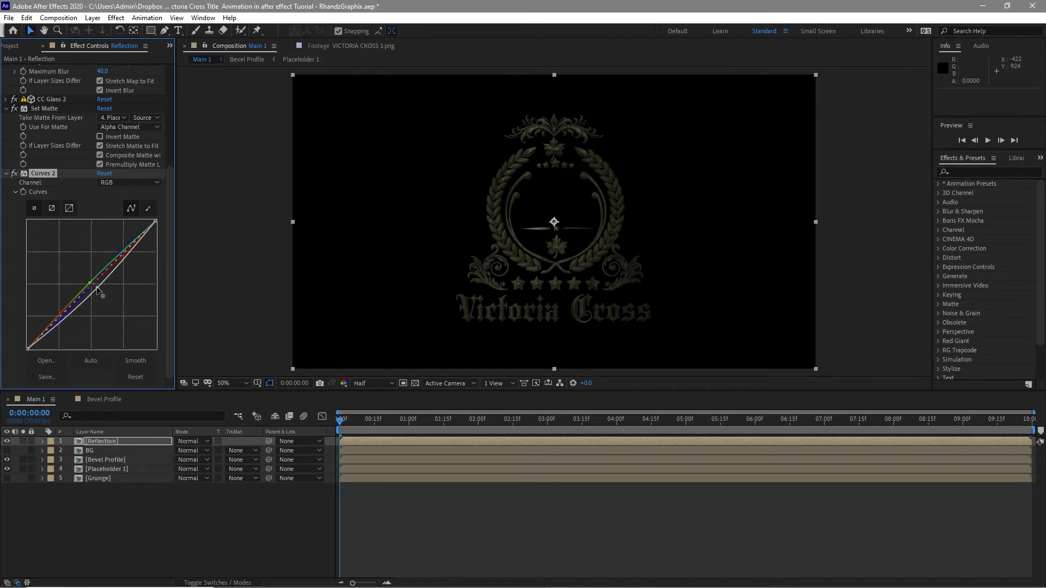
{"action": "key", "text": "ctrl+grave"}
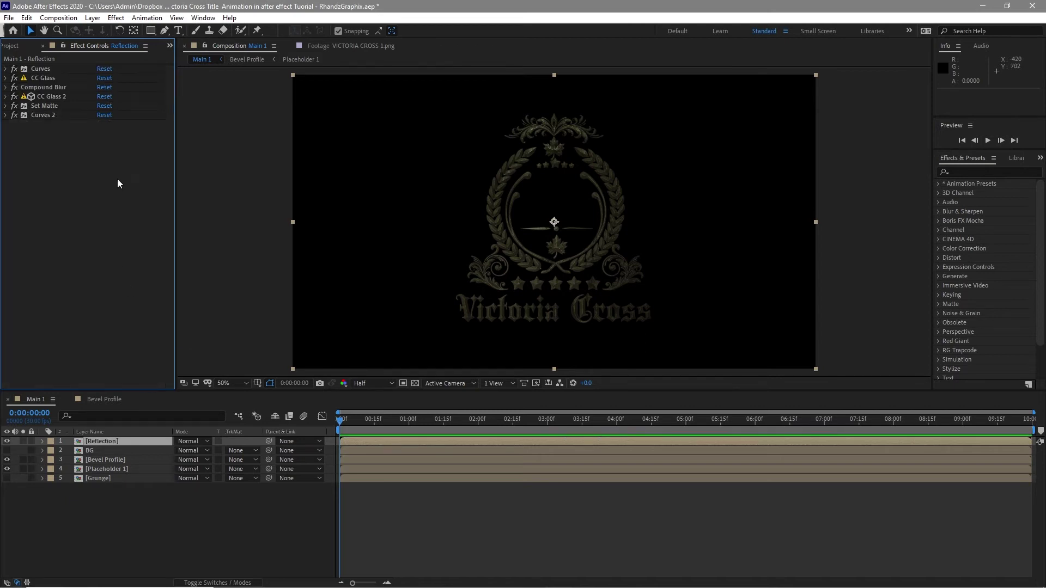
- Create an Ambient light layer with Intensity set to 5%
{"action": "left_click", "coordinate": [96, 18]}
{"action": "mouse_move", "coordinate": [180, 30]}
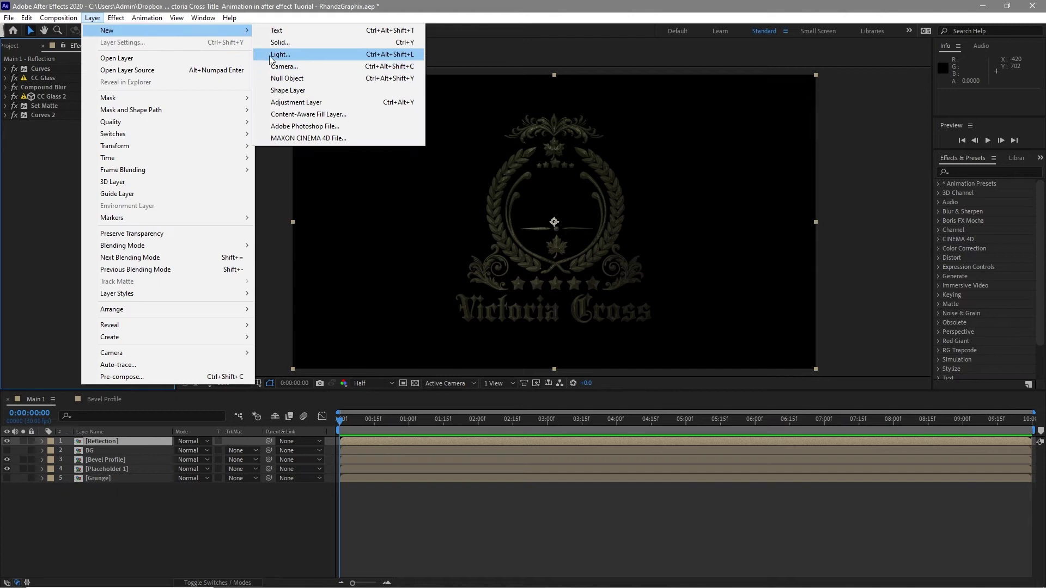
{"action": "left_click", "coordinate": [272, 54]}
{"action": "left_click", "coordinate": [823, 143]}
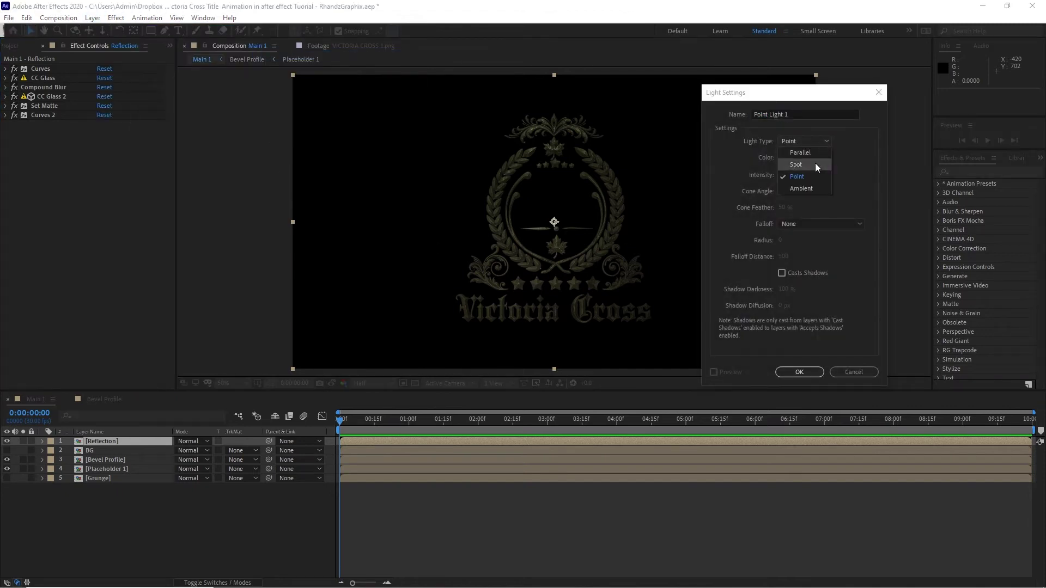
{"action": "left_click", "coordinate": [809, 189]}
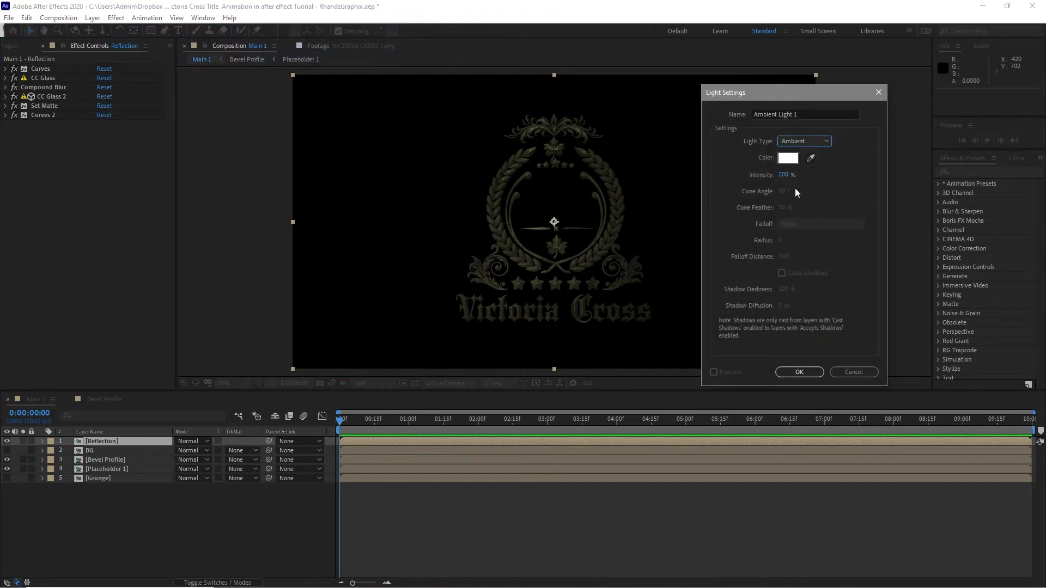
{"action": "key", "text": "Tab"}
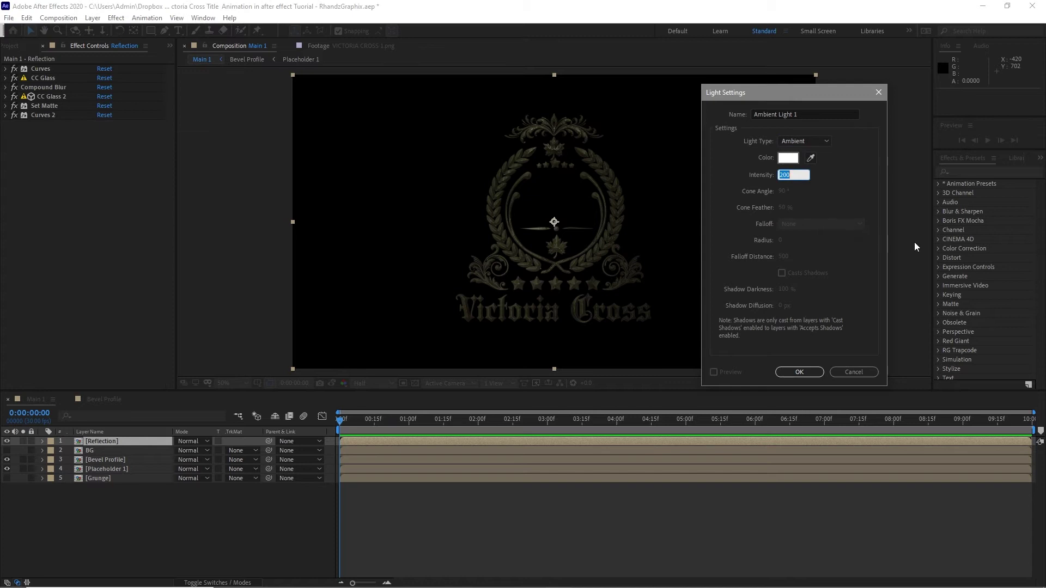
{"action": "type", "text": "50"}
{"action": "left_click", "coordinate": [799, 372]}
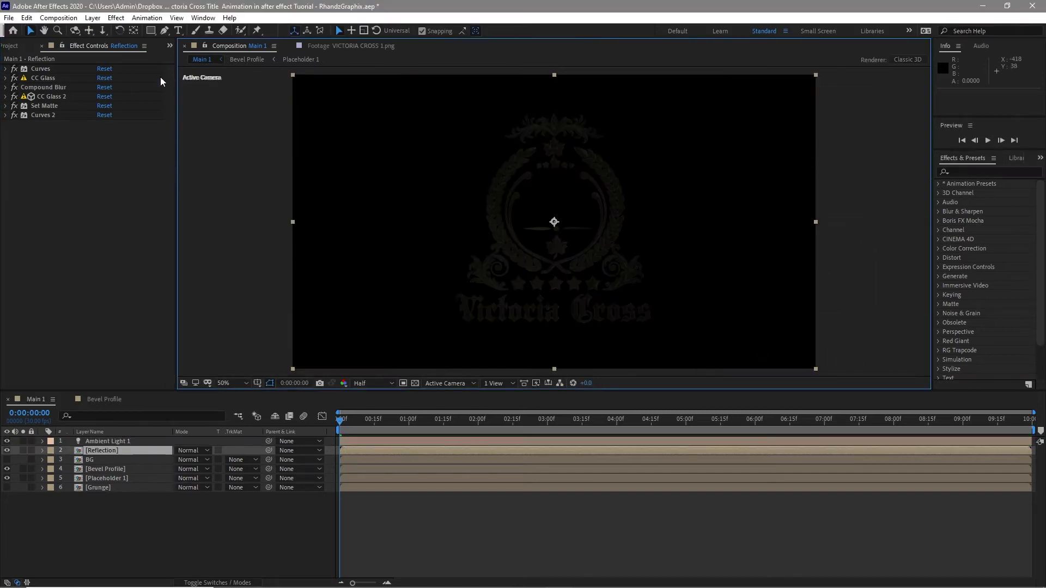
- Create a new Point light, changing its intensity in the light settings
{"action": "left_click", "coordinate": [93, 19]}
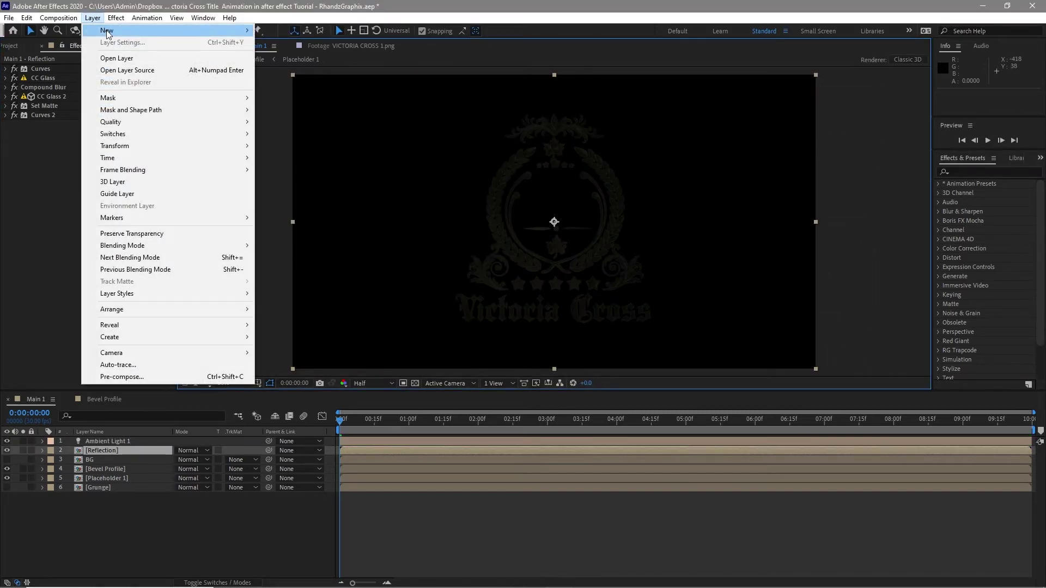
{"action": "mouse_move", "coordinate": [151, 34]}
{"action": "left_click", "coordinate": [280, 54]}
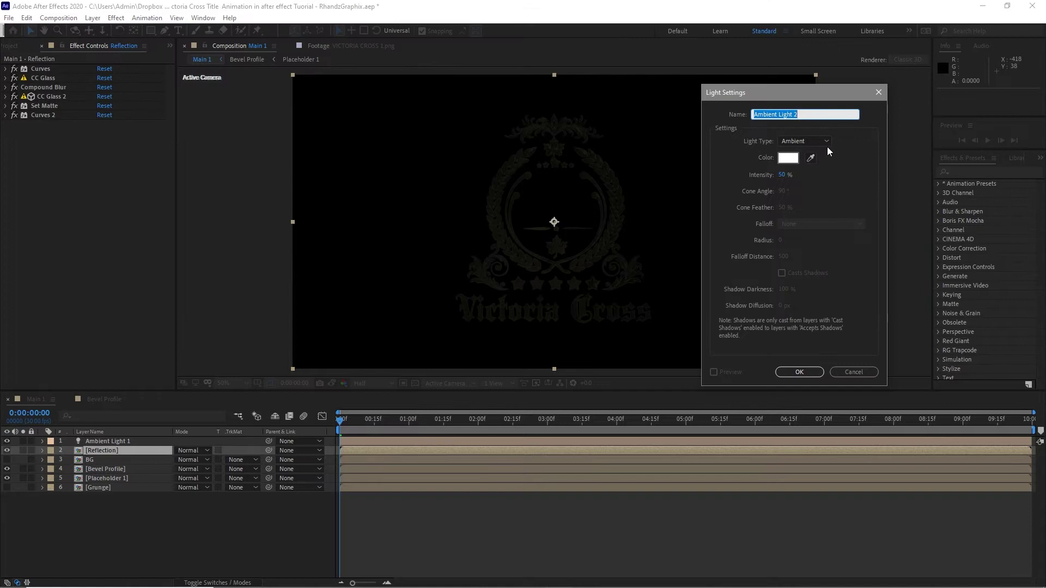
{"action": "left_click", "coordinate": [824, 143]}
{"action": "left_click", "coordinate": [806, 176]}
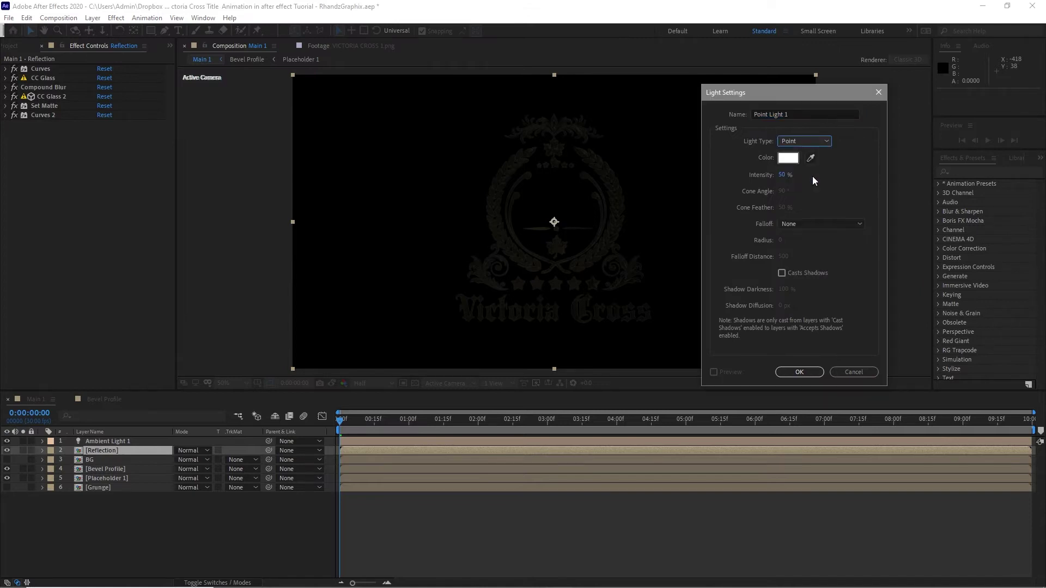
{"action": "left_click", "coordinate": [781, 175]}
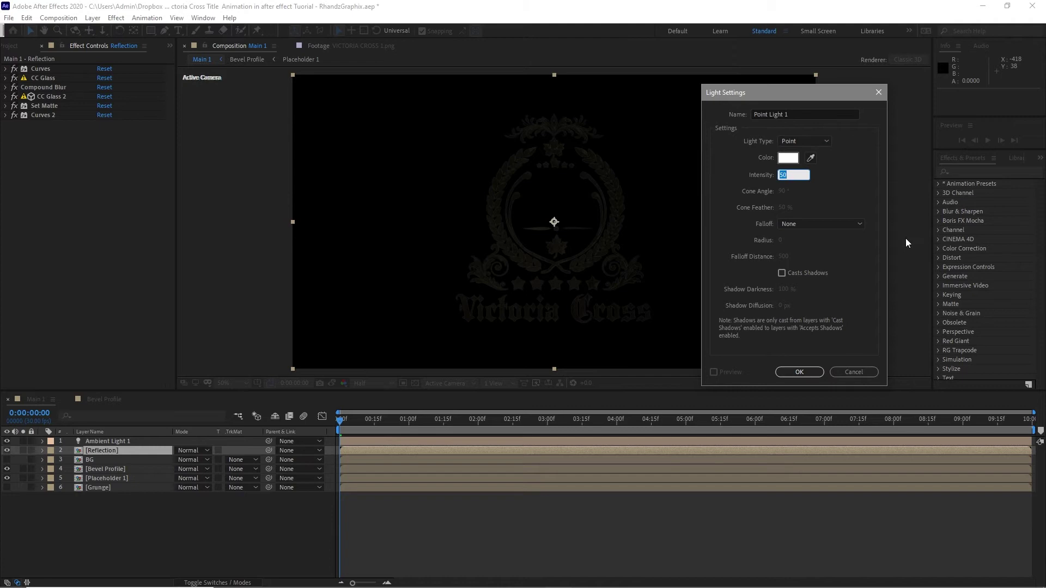
{"action": "type", "text": "2"}
{"action": "left_click", "coordinate": [799, 372]}
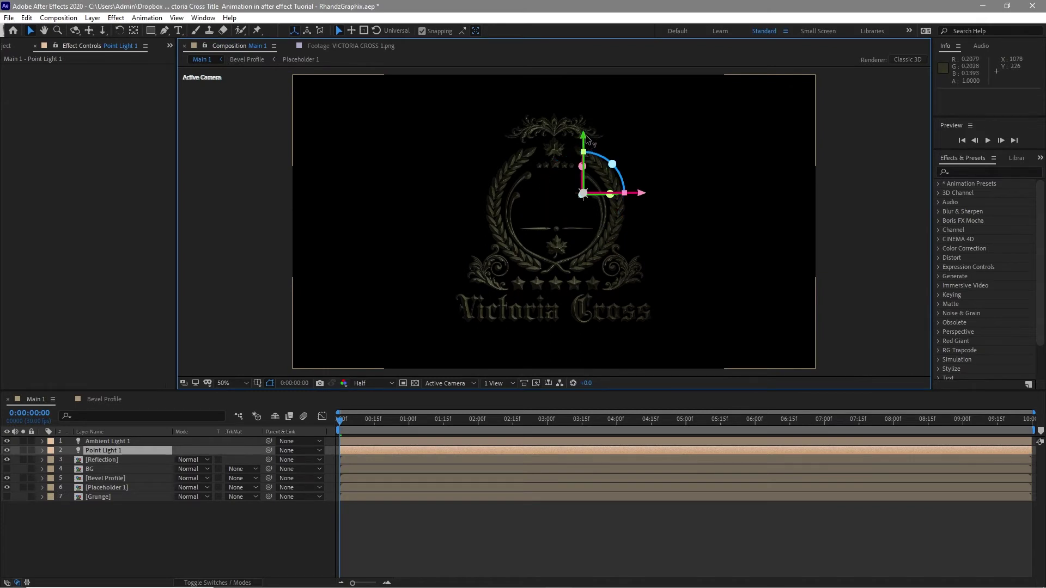
- Drag Point Light 1 up and right to about 1468, 156, -666.7
{"action": "left_click_drag", "start_coordinate": [584, 139], "coordinate": [570, 52]}
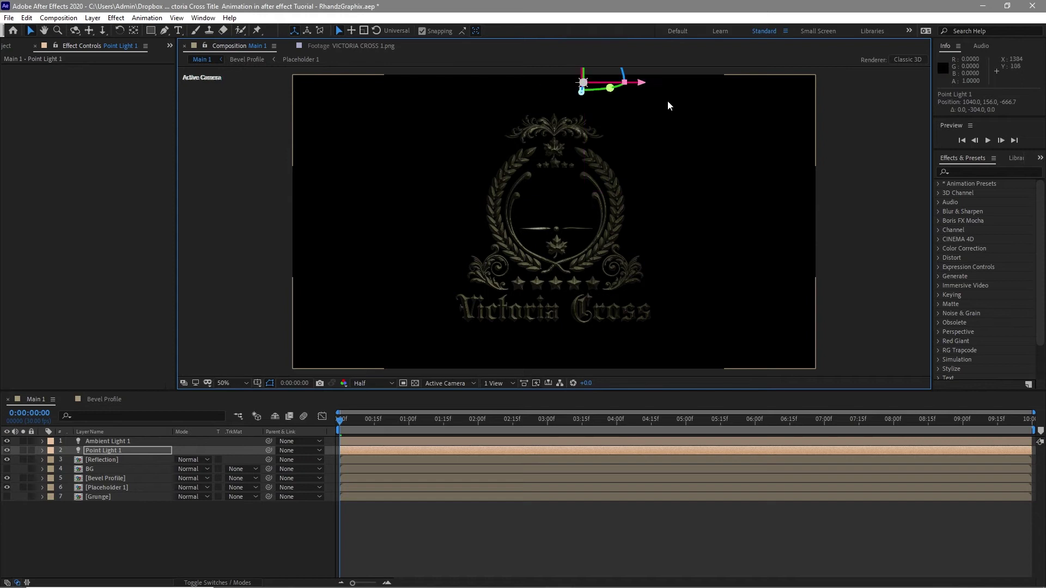
{"action": "left_click_drag", "start_coordinate": [645, 84], "coordinate": [761, 94]}
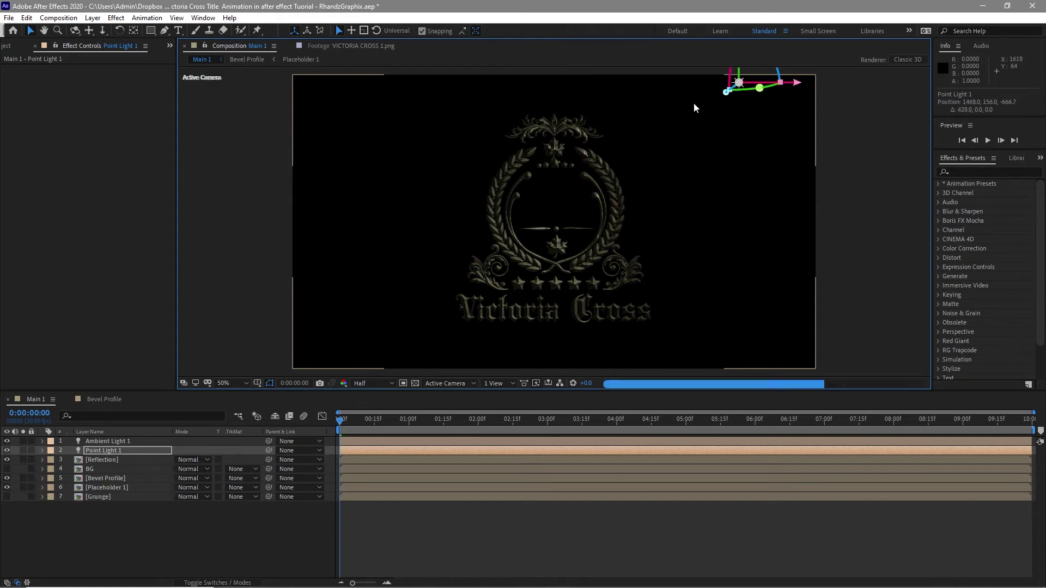
{"action": "left_click", "coordinate": [125, 450]}
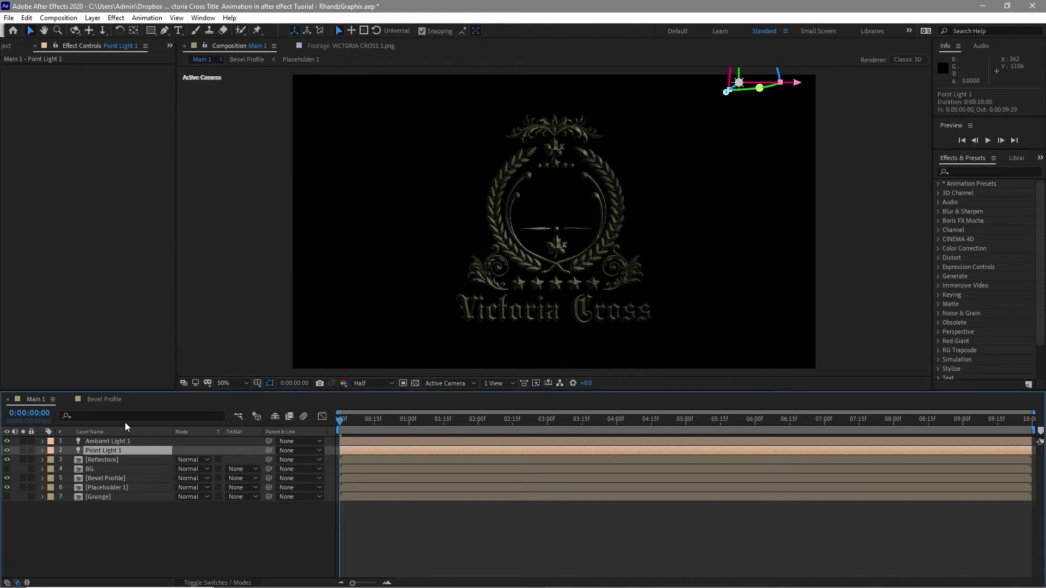
- Duplicate the point light and move Point Light 2 left to 322, 156
{"action": "left_click", "coordinate": [26, 17]}
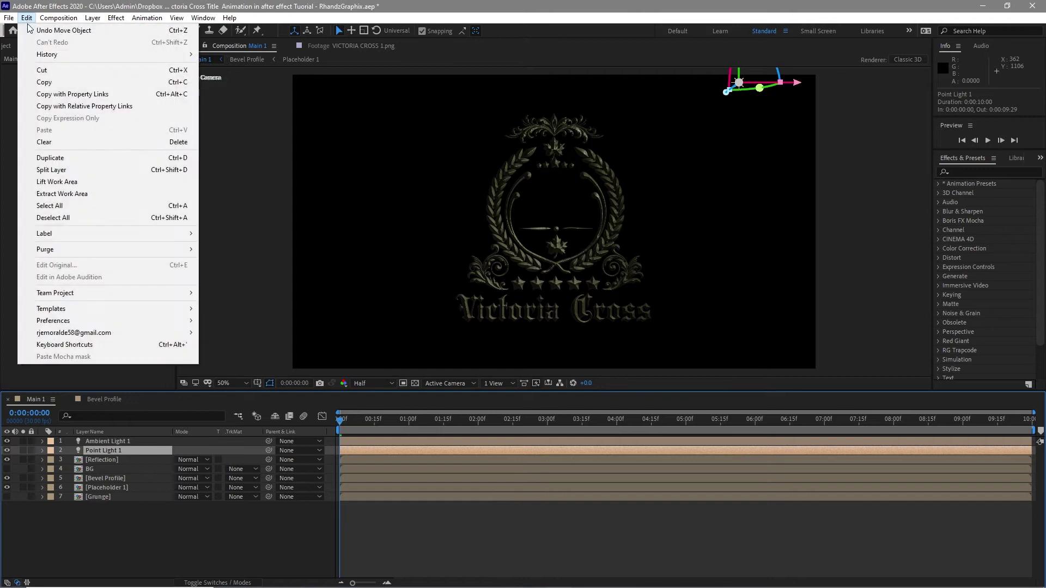
{"action": "left_click", "coordinate": [49, 158]}
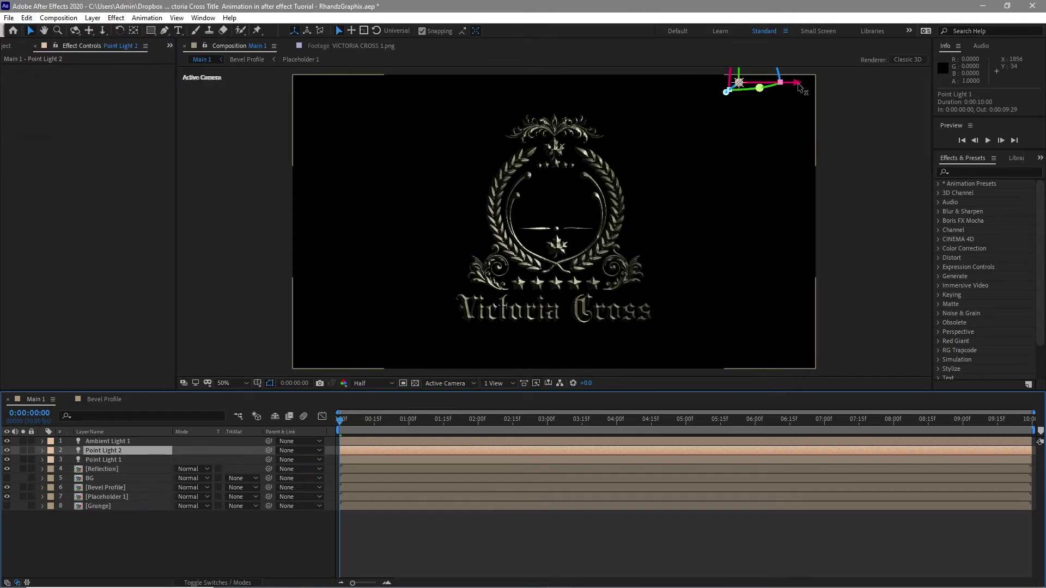
{"action": "left_click_drag", "start_coordinate": [796, 83], "coordinate": [485, 82]}
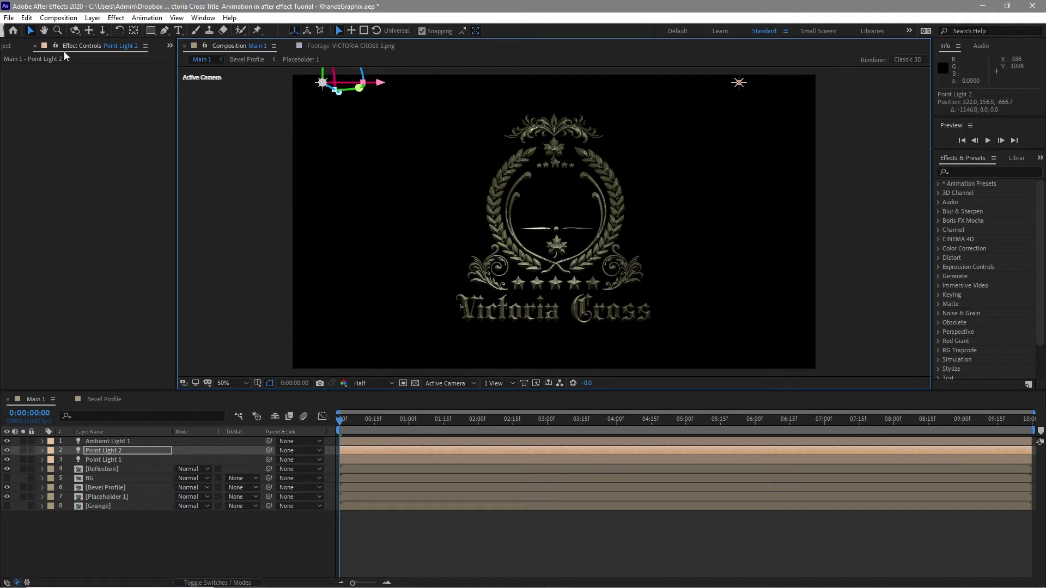
- Duplicate it again and move Point Light 3 down to 1002, 1118
{"action": "left_click", "coordinate": [30, 19]}
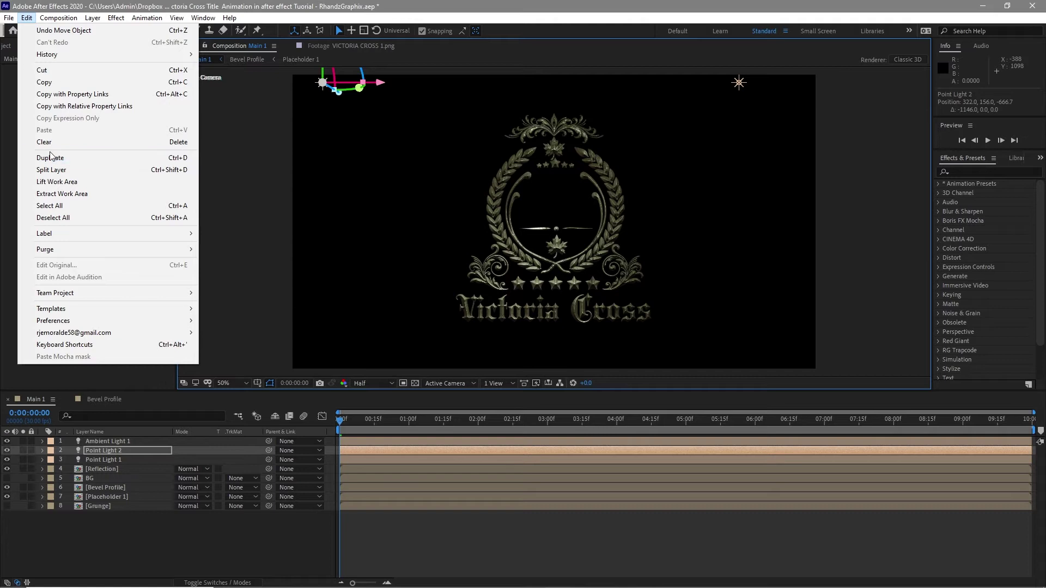
{"action": "left_click", "coordinate": [92, 159]}
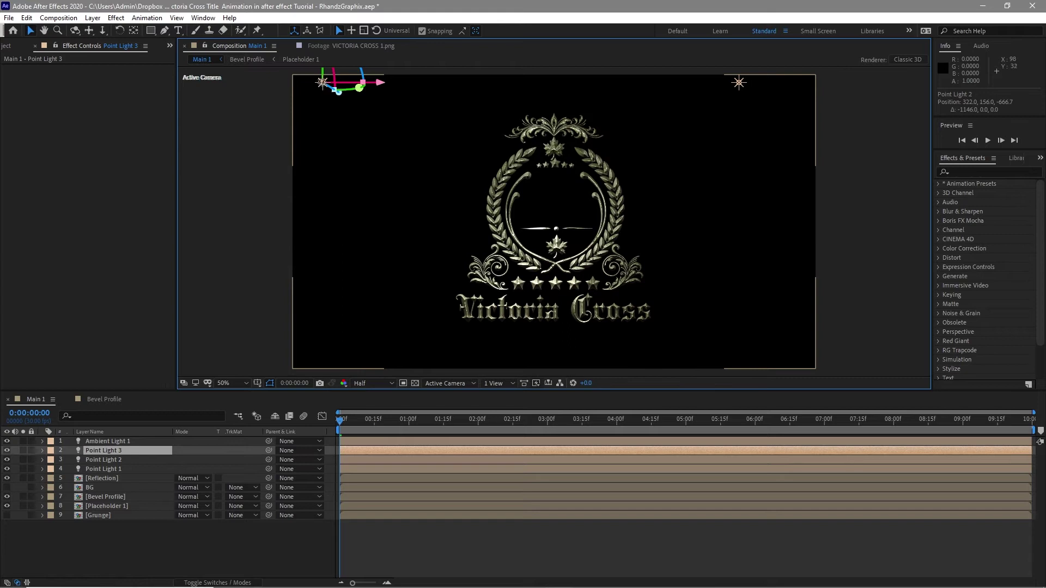
{"action": "left_click_drag", "start_coordinate": [321, 79], "coordinate": [593, 328]}
{"action": "key", "text": "comma"}
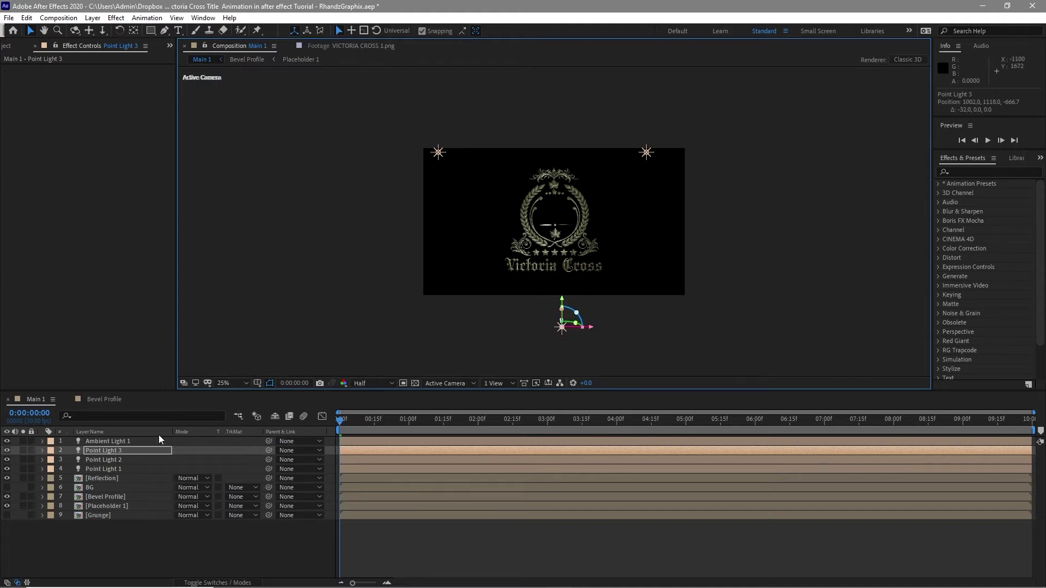
- Set Point Light 3's intensity to 150 in Light Settings
{"action": "left_click", "coordinate": [152, 451]}
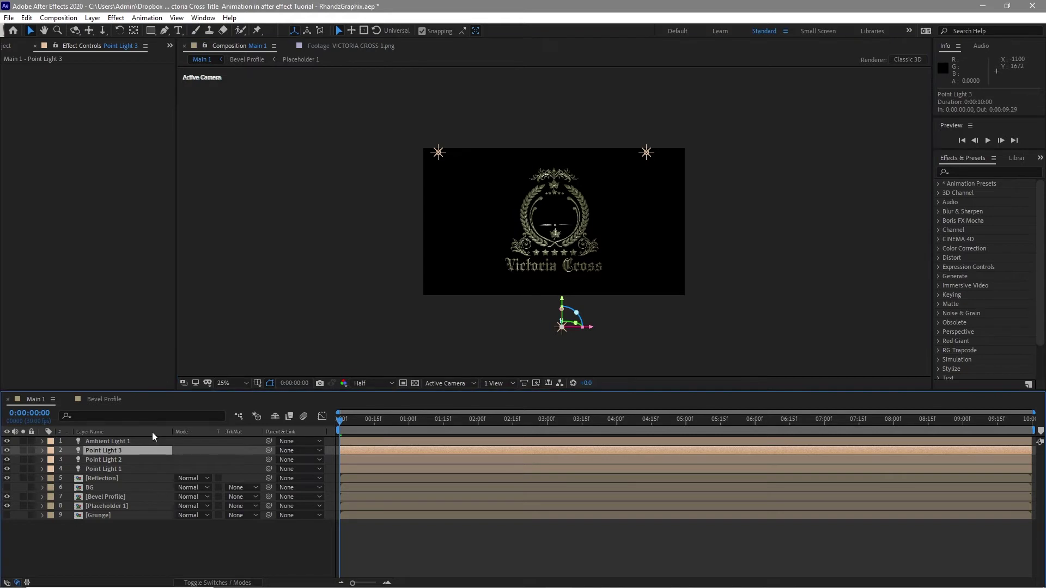
{"action": "left_click", "coordinate": [93, 17]}
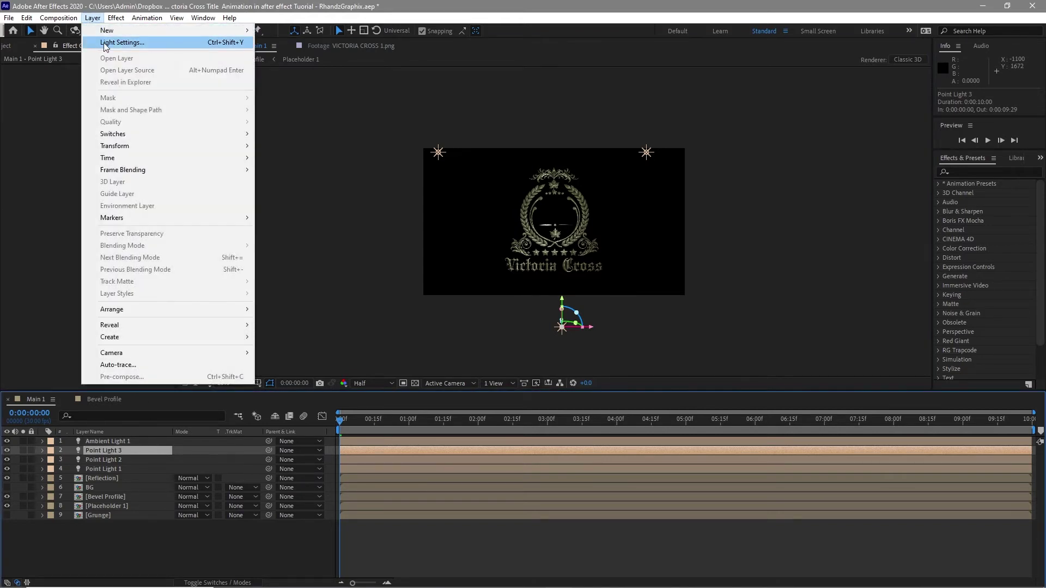
{"action": "left_click", "coordinate": [109, 44]}
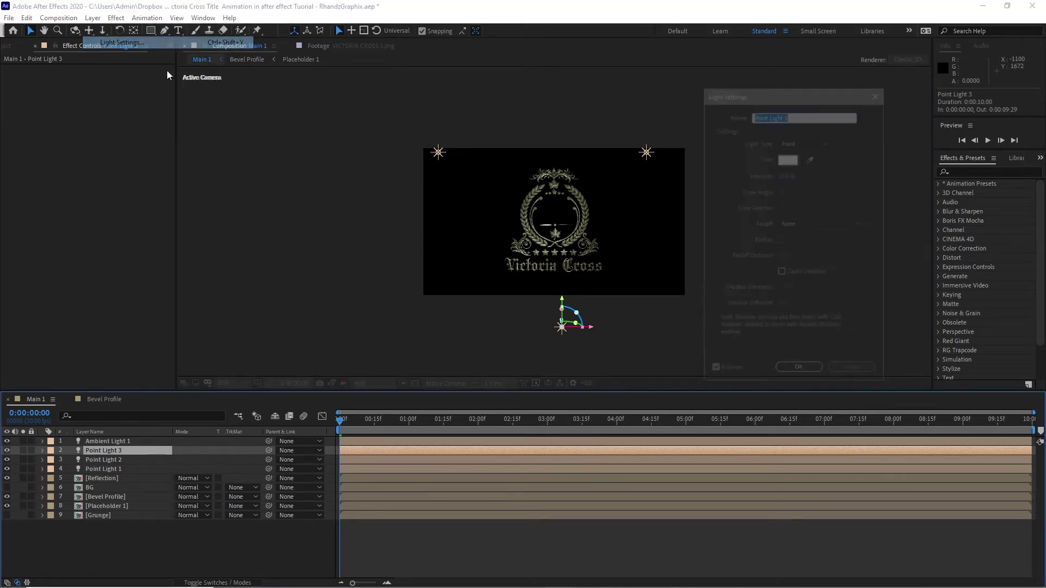
{"action": "left_click", "coordinate": [783, 178]}
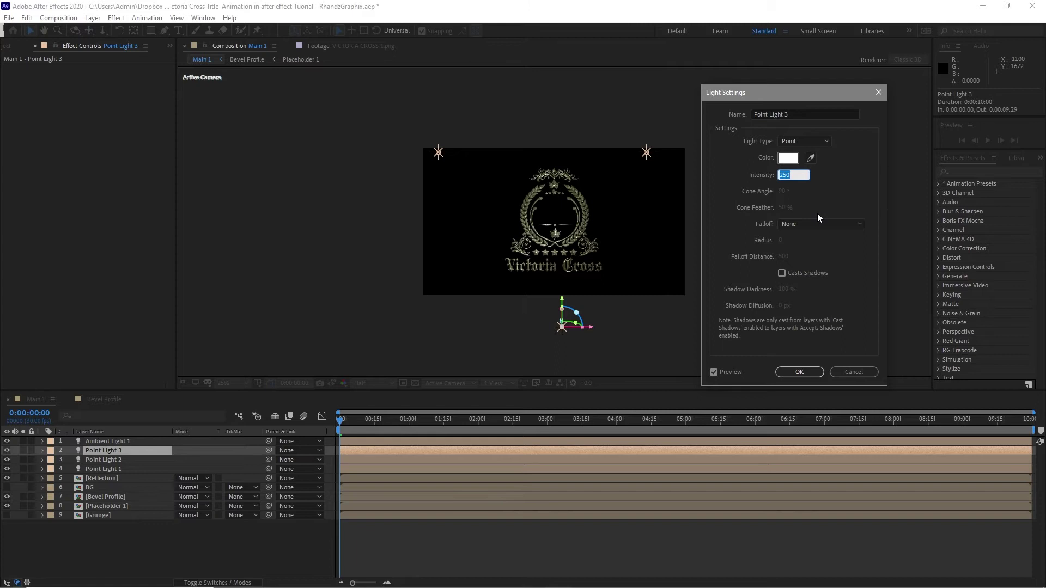
{"action": "type", "text": "1"}
{"action": "left_click", "coordinate": [806, 372]}
- Lower Point Light 2's intensity to 200 in Light Settings
{"action": "key", "text": "ctrl+Down"}
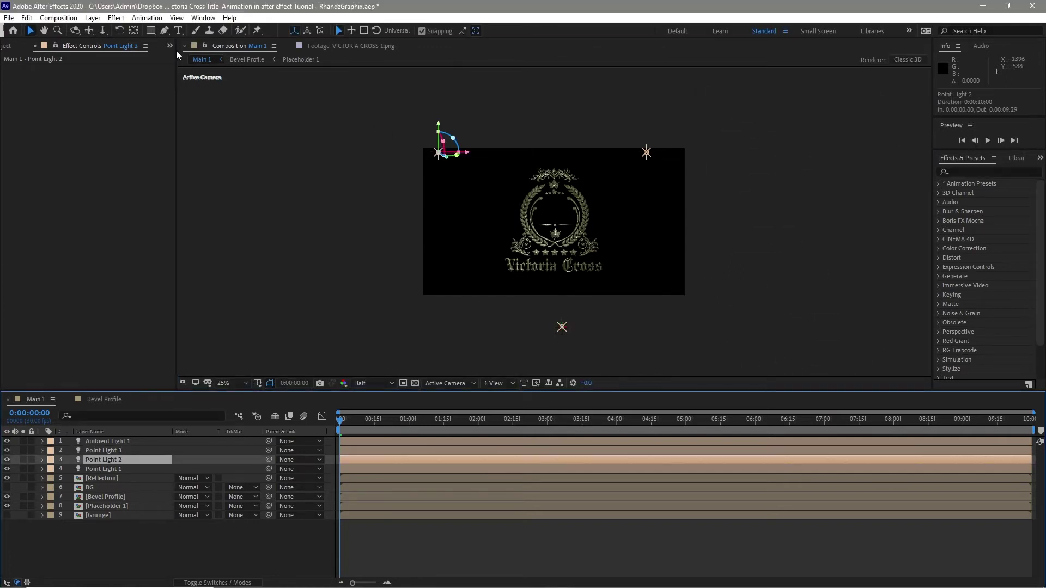
{"action": "left_click", "coordinate": [93, 17]}
{"action": "left_click", "coordinate": [113, 41]}
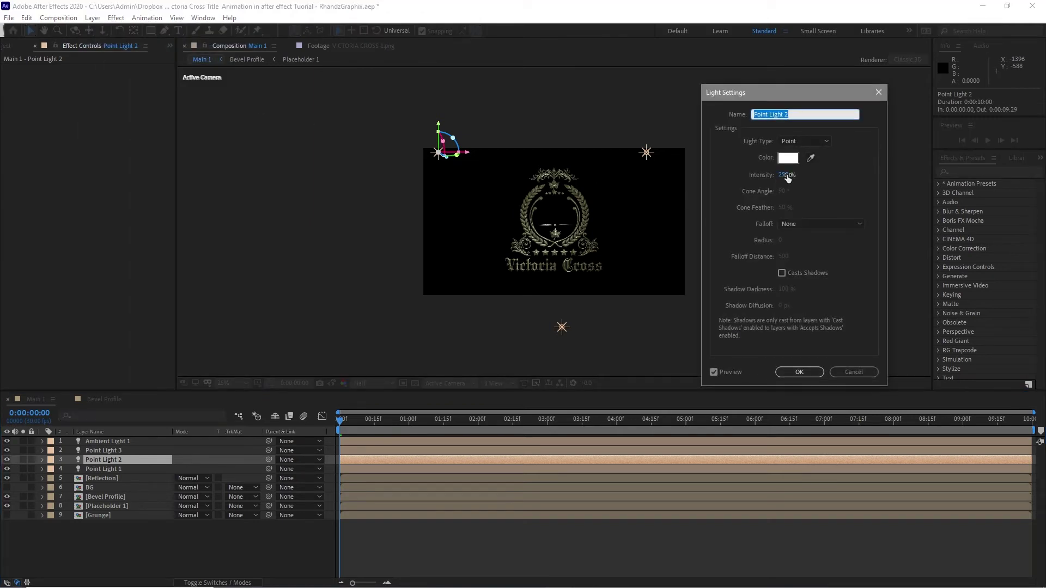
{"action": "left_click", "coordinate": [783, 175]}
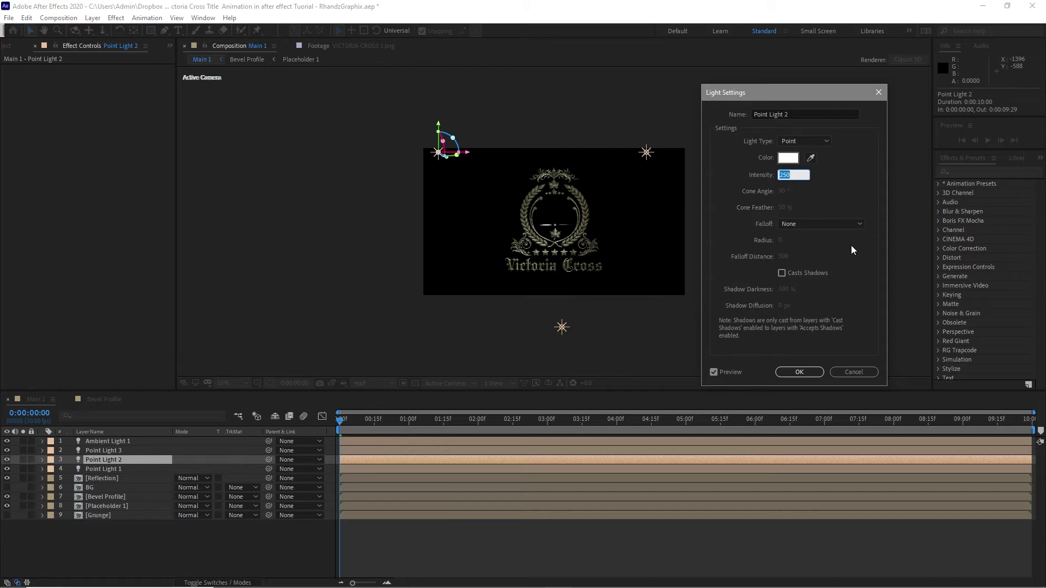
{"action": "type", "text": "2"}
{"action": "left_click", "coordinate": [780, 373]}
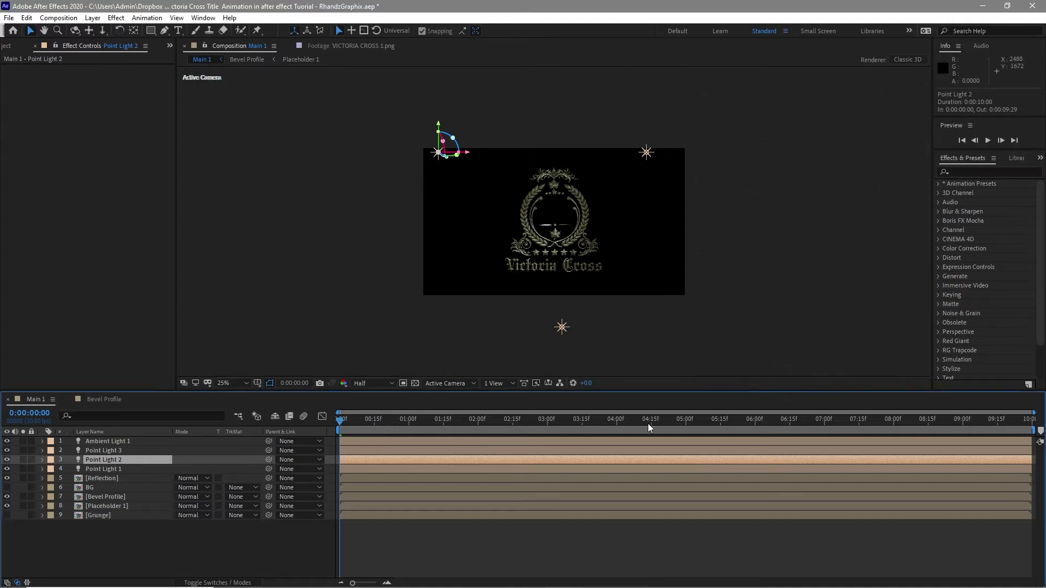
- Reveal the lights' positions and push Point Light 3 deeper, placing it below the crest
{"action": "left_click_drag", "start_coordinate": [69, 447], "coordinate": [120, 468]}
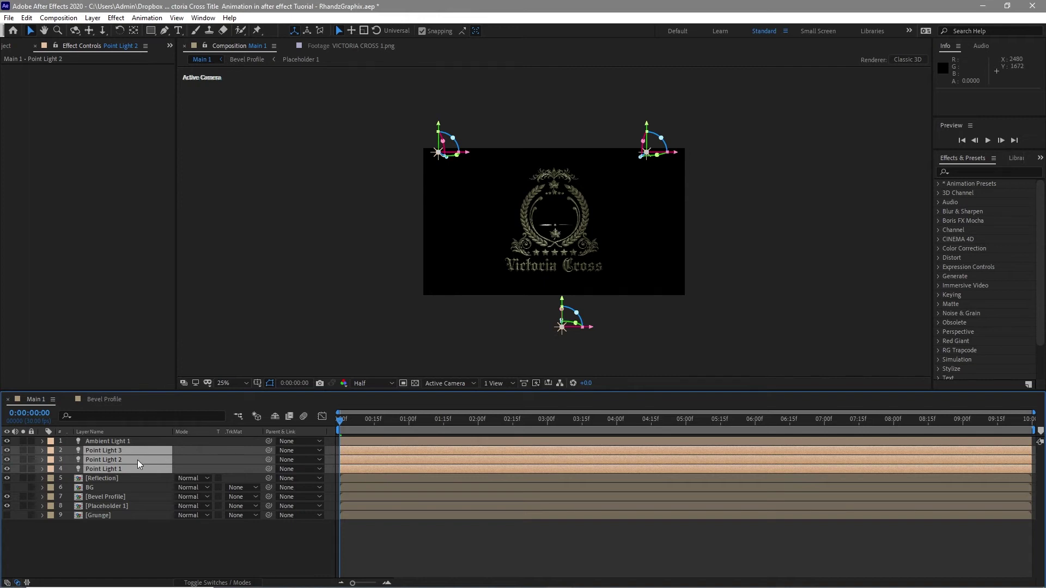
{"action": "key", "text": "p"}
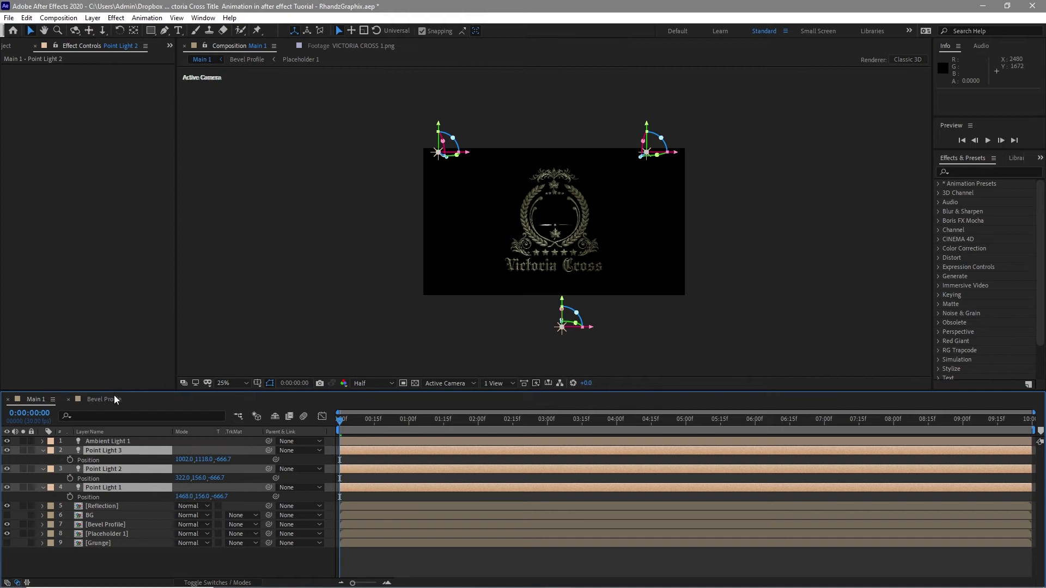
{"action": "left_click", "coordinate": [195, 357]}
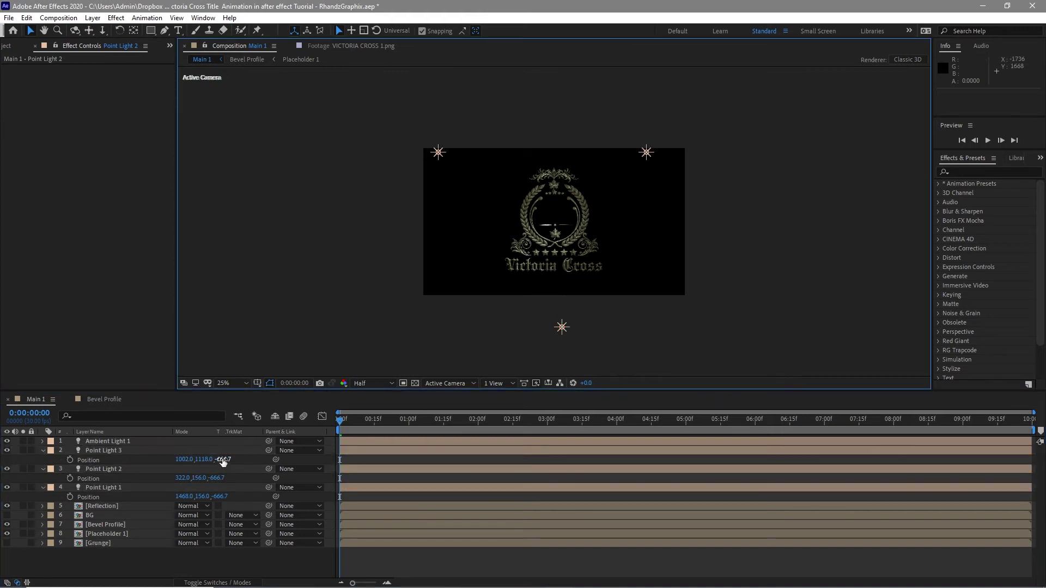
{"action": "left_click_drag", "start_coordinate": [223, 463], "coordinate": [418, 439]}
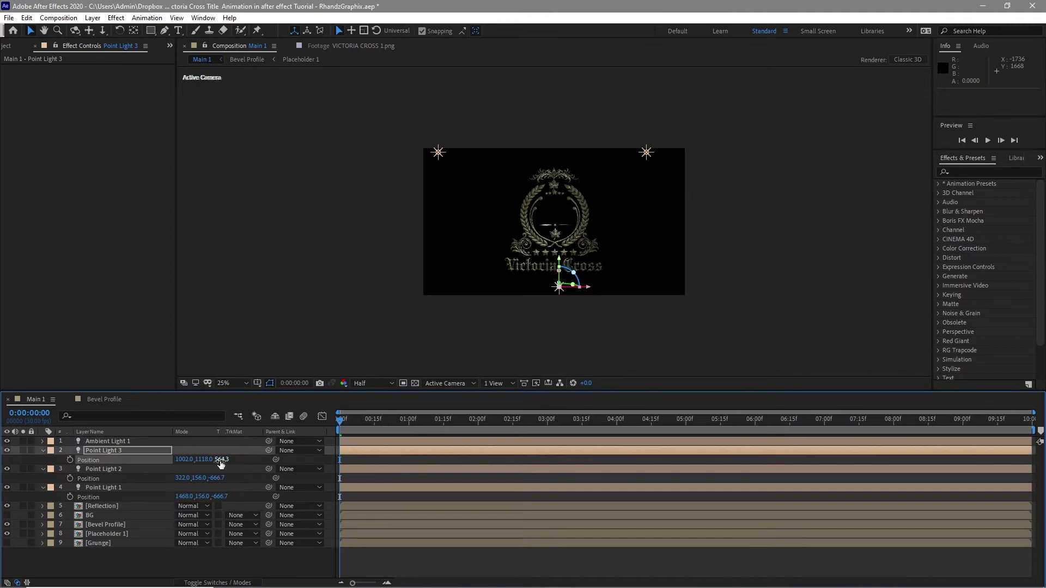
{"action": "left_click_drag", "start_coordinate": [220, 460], "coordinate": [625, 456]}
{"action": "left_click_drag", "start_coordinate": [559, 256], "coordinate": [554, 308]}
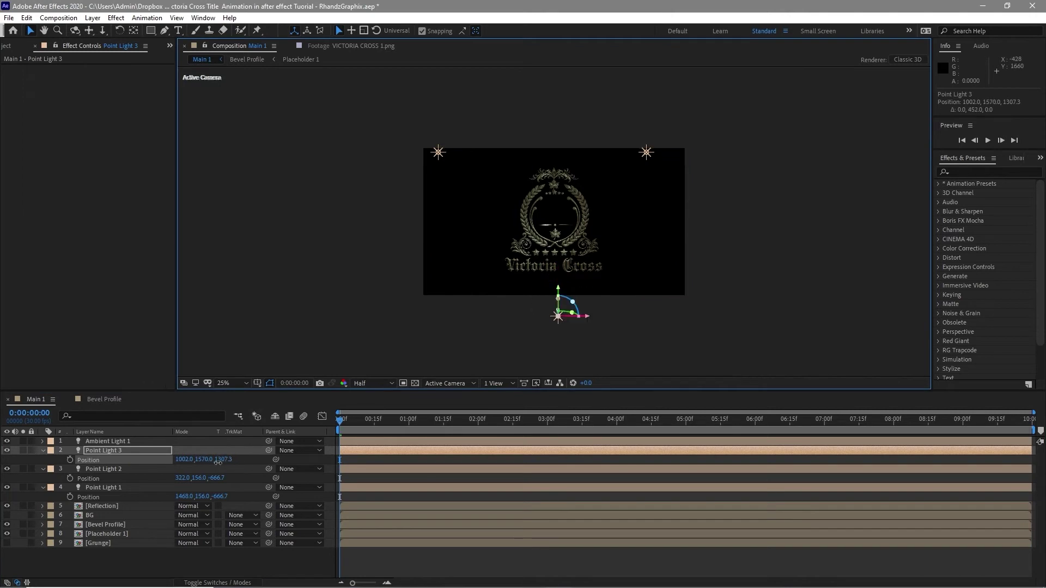
{"action": "left_click_drag", "start_coordinate": [218, 462], "coordinate": [256, 480]}
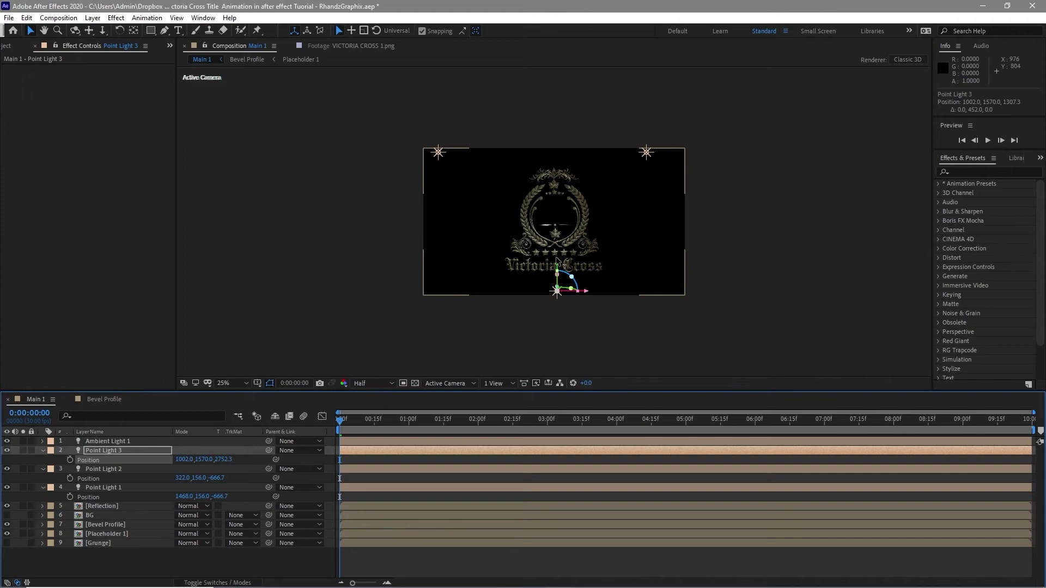
{"action": "left_click_drag", "start_coordinate": [556, 260], "coordinate": [556, 279]}
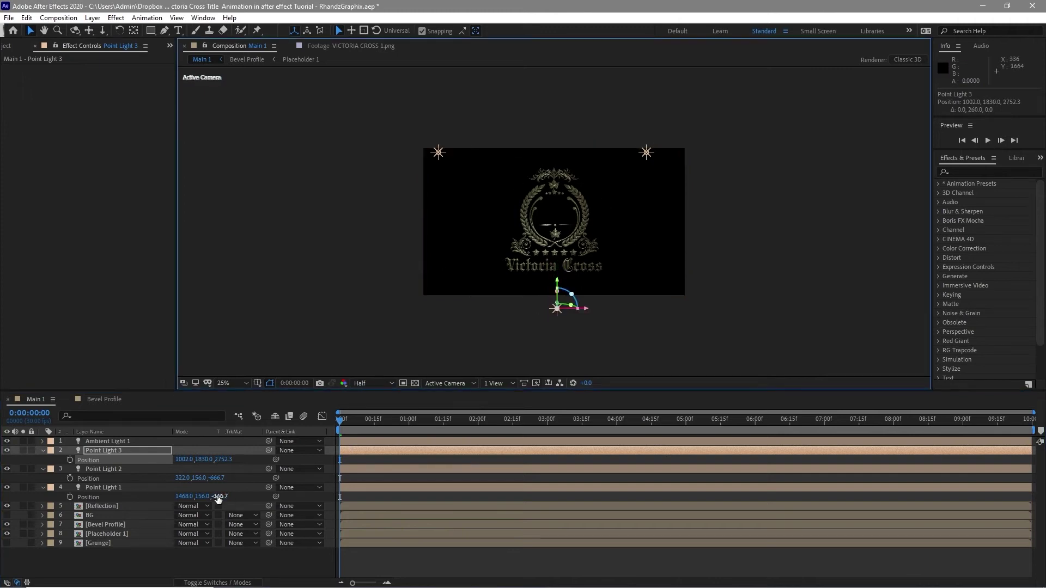
- Push Point Light 2 back to Z 2163.3 and move it left of the crest
{"action": "left_click_drag", "start_coordinate": [216, 478], "coordinate": [814, 401]}
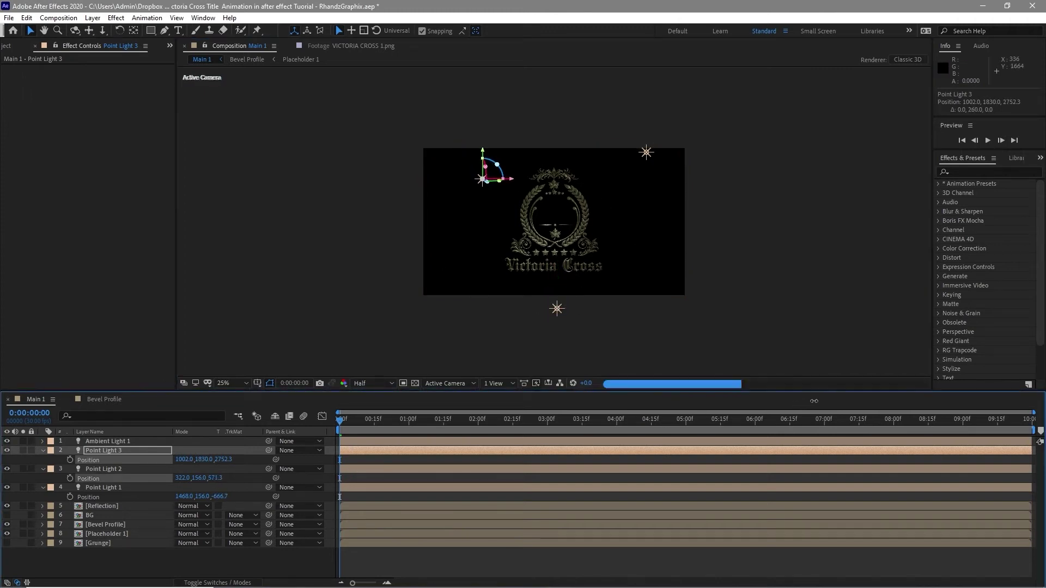
{"action": "left_click_drag", "start_coordinate": [217, 478], "coordinate": [225, 478]}
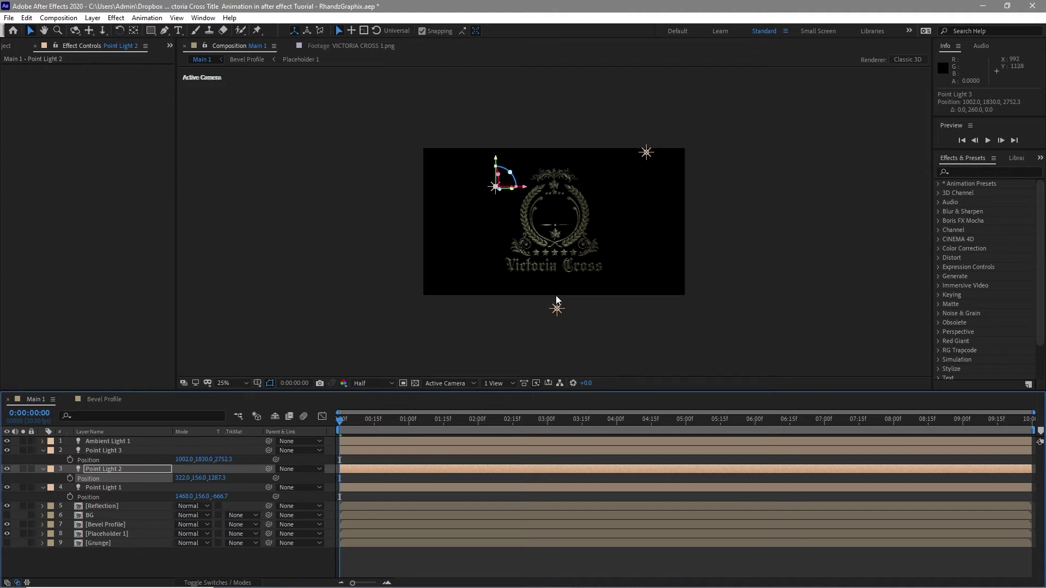
{"action": "left_click_drag", "start_coordinate": [524, 187], "coordinate": [479, 186]}
{"action": "left_click", "coordinate": [209, 508]}
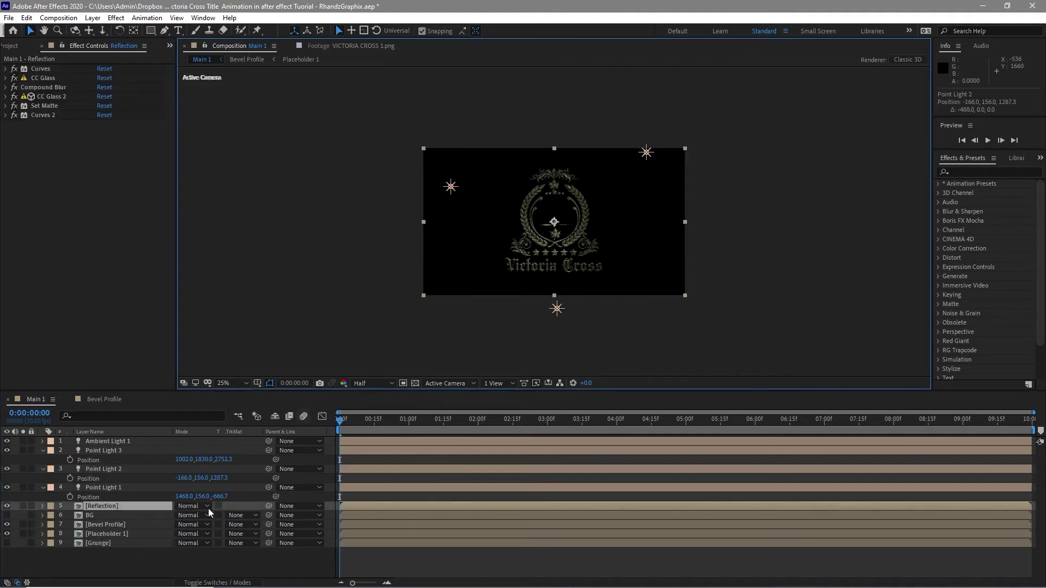
{"action": "left_click_drag", "start_coordinate": [222, 478], "coordinate": [526, 479]}
{"action": "left_click_drag", "start_coordinate": [219, 479], "coordinate": [393, 479]}
- Push Point Light 1 deeper and raise it above the crest to 1468, -428, 1534.3
{"action": "left_click_drag", "start_coordinate": [222, 497], "coordinate": [691, 438]}
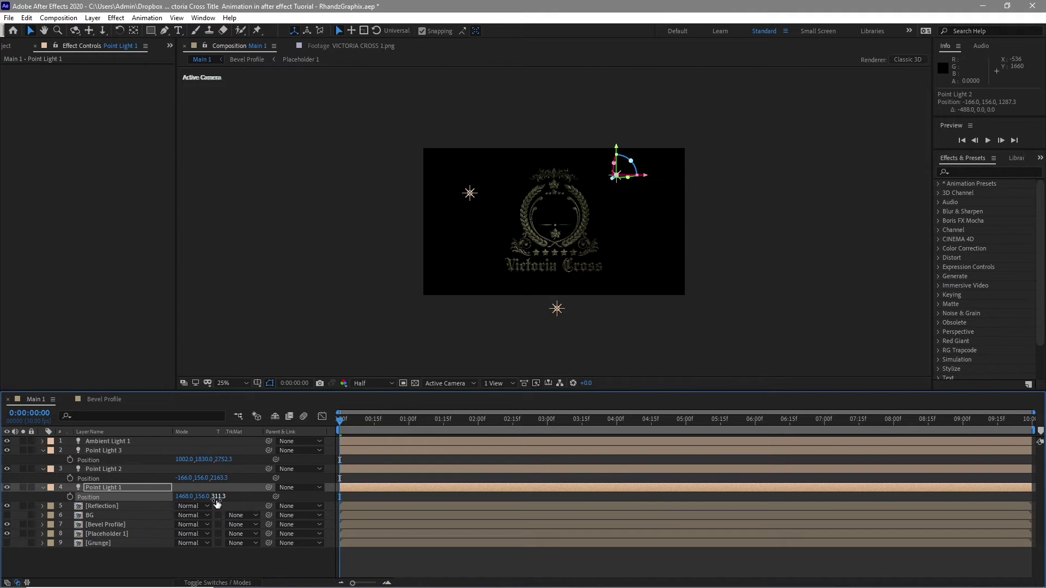
{"action": "left_click_drag", "start_coordinate": [217, 497], "coordinate": [777, 469]}
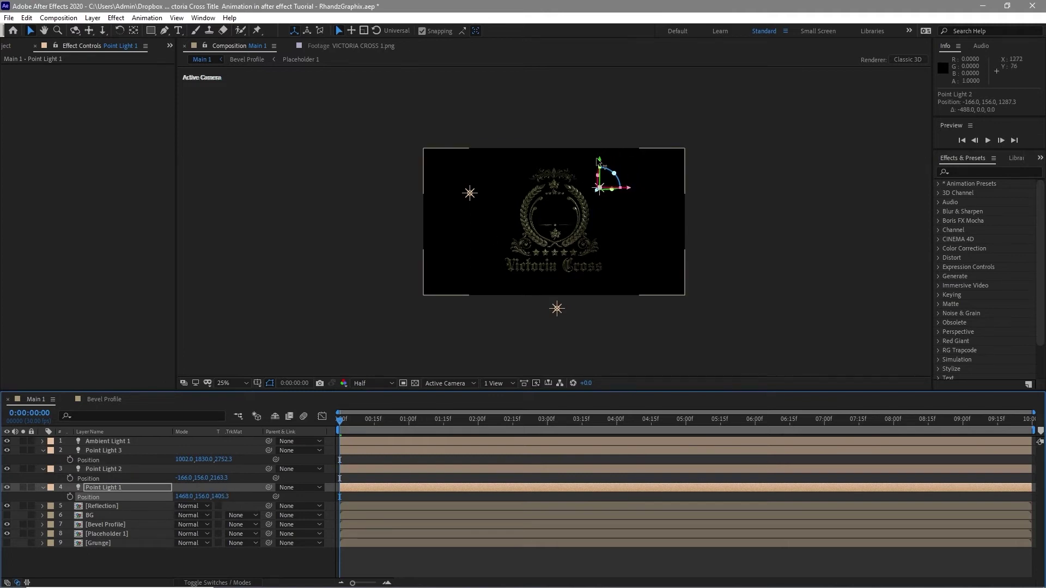
{"action": "left_click_drag", "start_coordinate": [599, 166], "coordinate": [578, 82]}
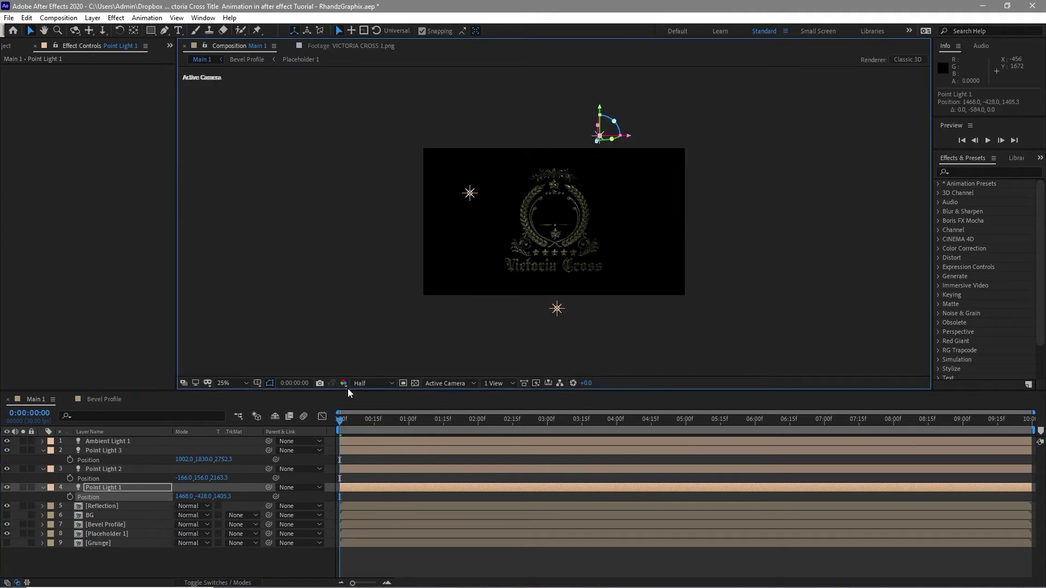
{"action": "left_click_drag", "start_coordinate": [227, 502], "coordinate": [297, 493]}
{"action": "key", "text": "period"}
{"action": "key", "text": "period"}
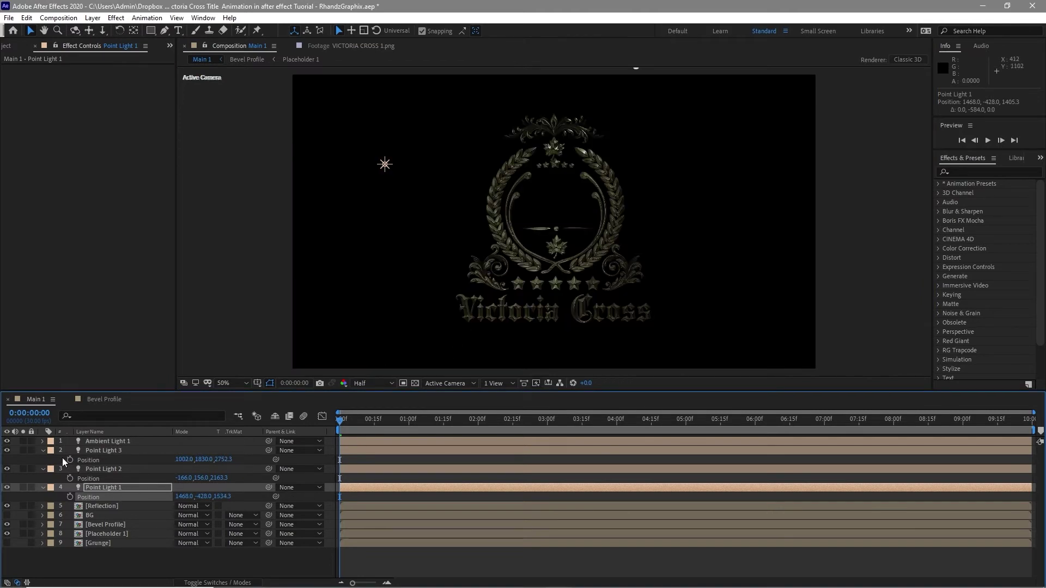
{"action": "left_click", "coordinate": [43, 450]}
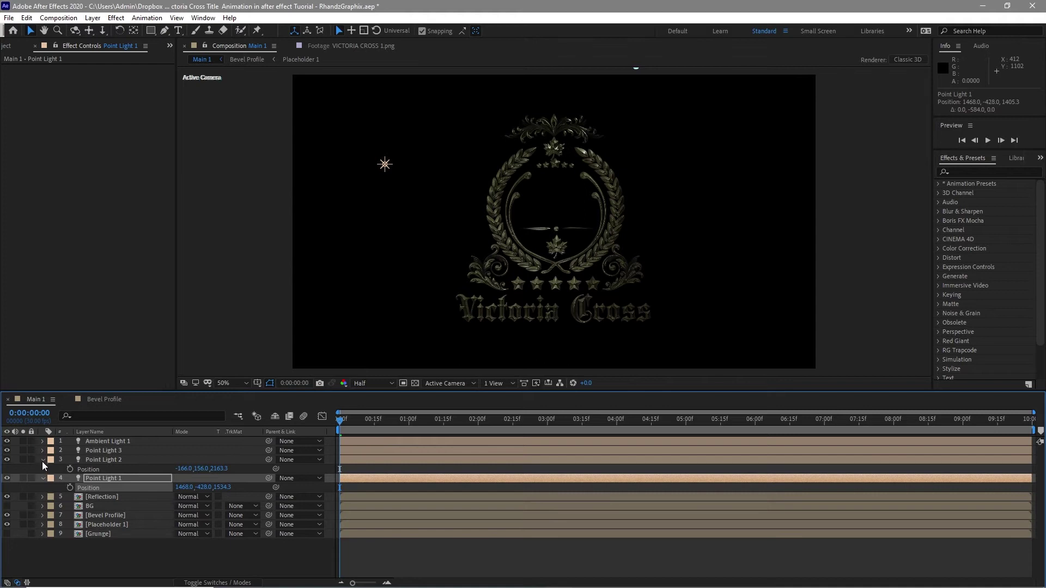
- Collapse the light properties and rename the Scene 1 project folder to 'S1'
{"action": "left_click", "coordinate": [43, 460]}
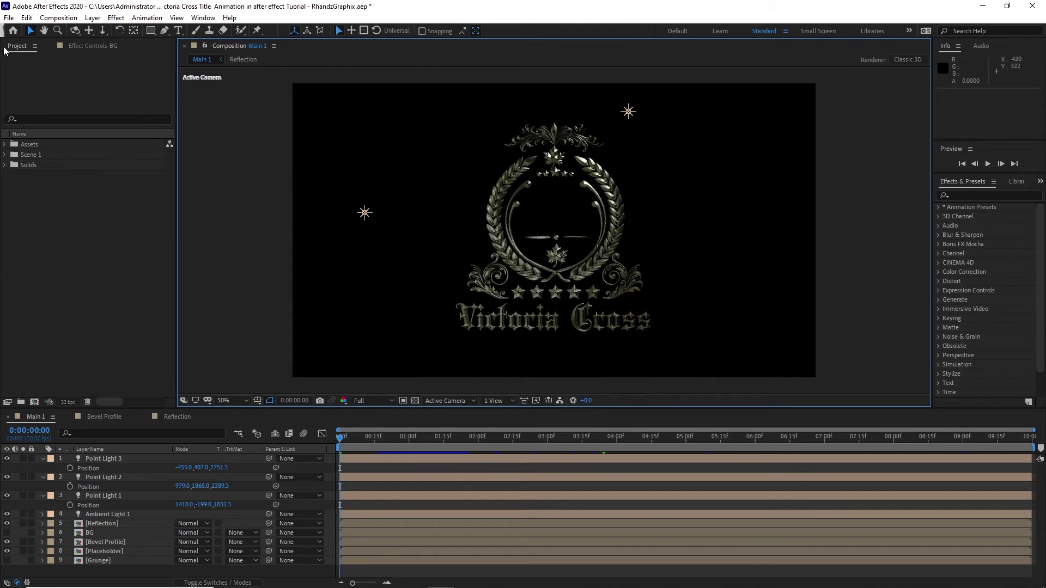
{"action": "left_click", "coordinate": [23, 155]}
{"action": "right_click", "coordinate": [23, 155]}
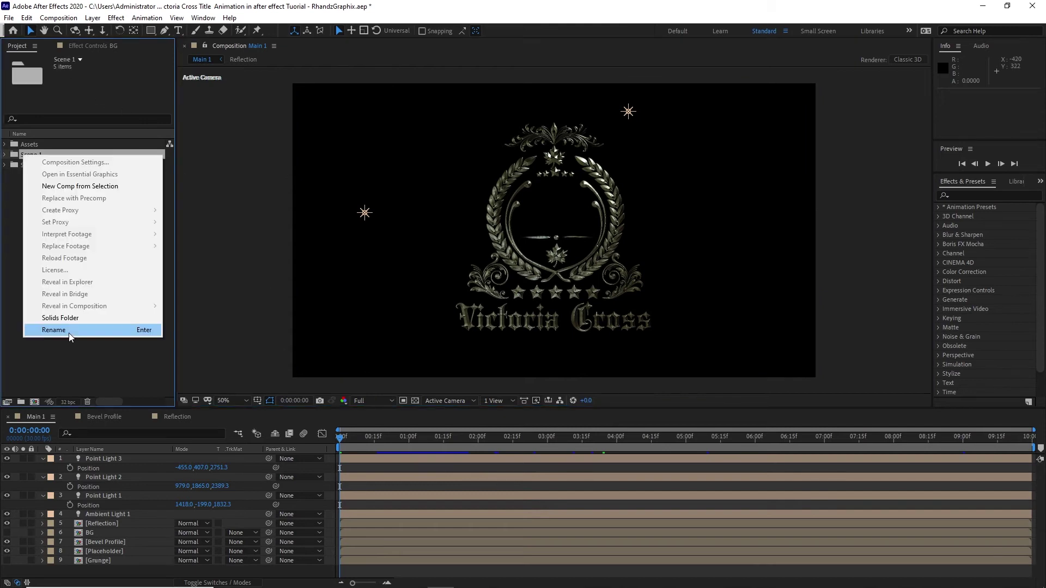
{"action": "left_click", "coordinate": [69, 333]}
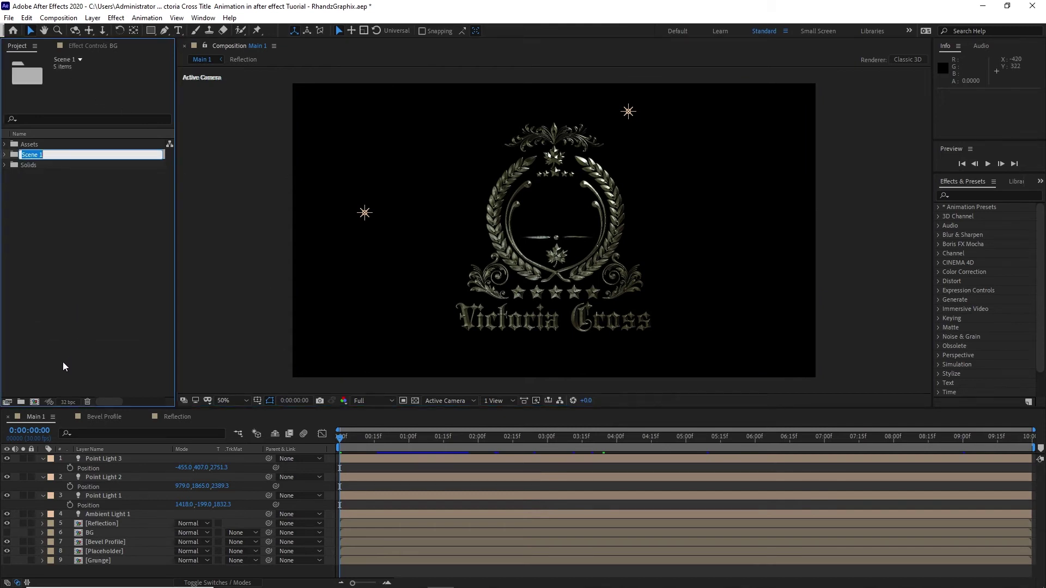
{"action": "type", "text": "S1"}
{"action": "left_click", "coordinate": [98, 113]}
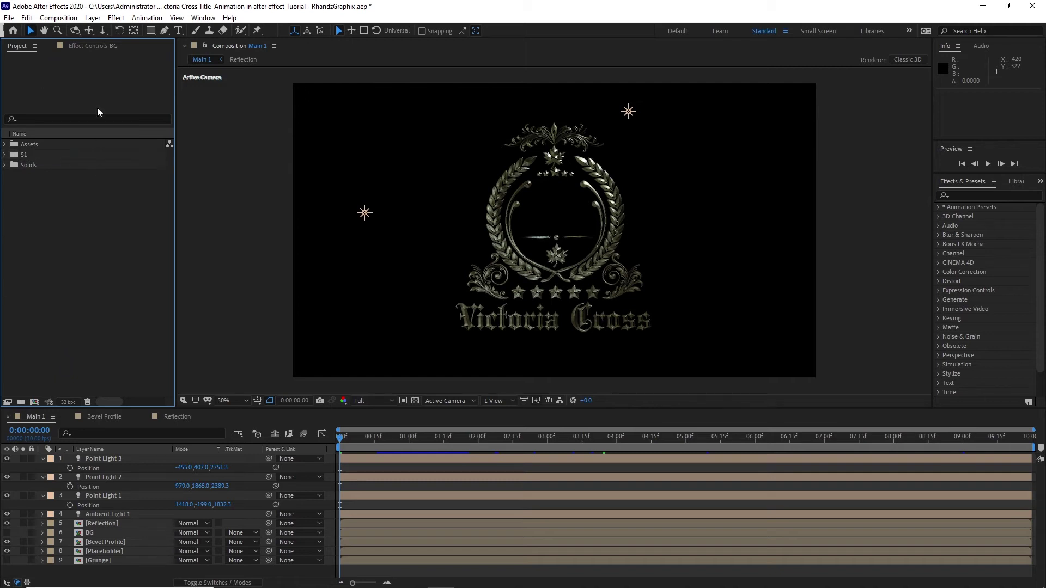
- Create a composition named 'Scene 1' at 1920×1080, 30 fps, 0:00:15:00 duration
{"action": "left_click", "coordinate": [60, 18]}
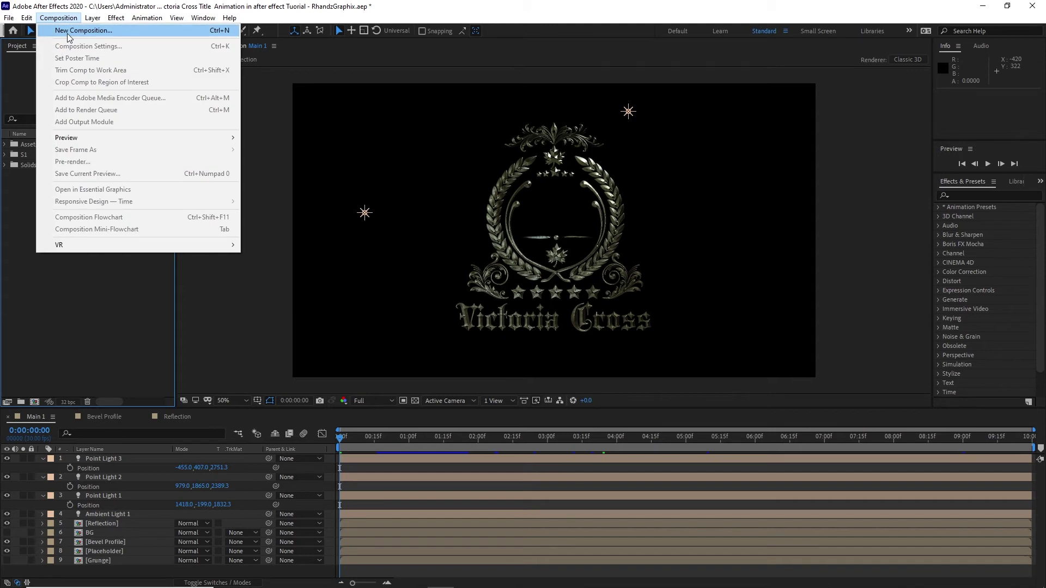
{"action": "left_click", "coordinate": [82, 31]}
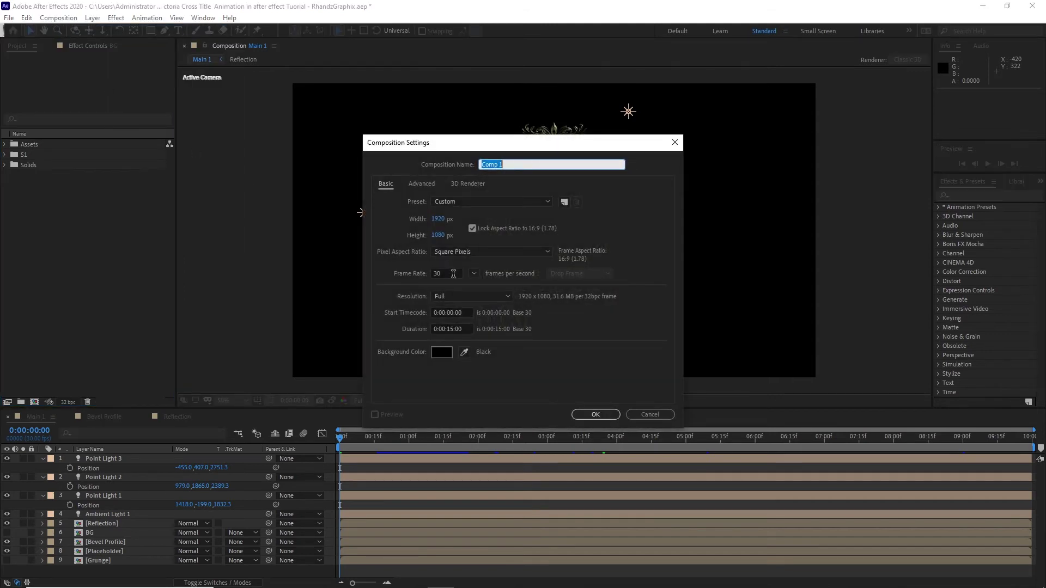
{"action": "type", "text": "Scene"}
{"action": "left_click", "coordinate": [585, 414]}
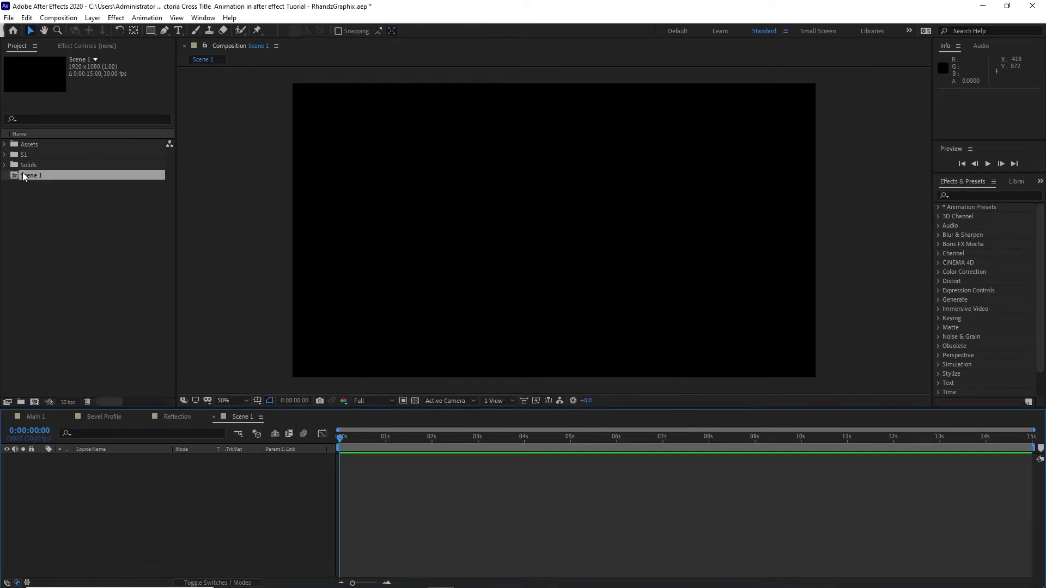
- Drag Main 1 from S1 into Scene 1 starting at 0:00:09:00, then expand Assets
{"action": "left_click", "coordinate": [5, 158]}
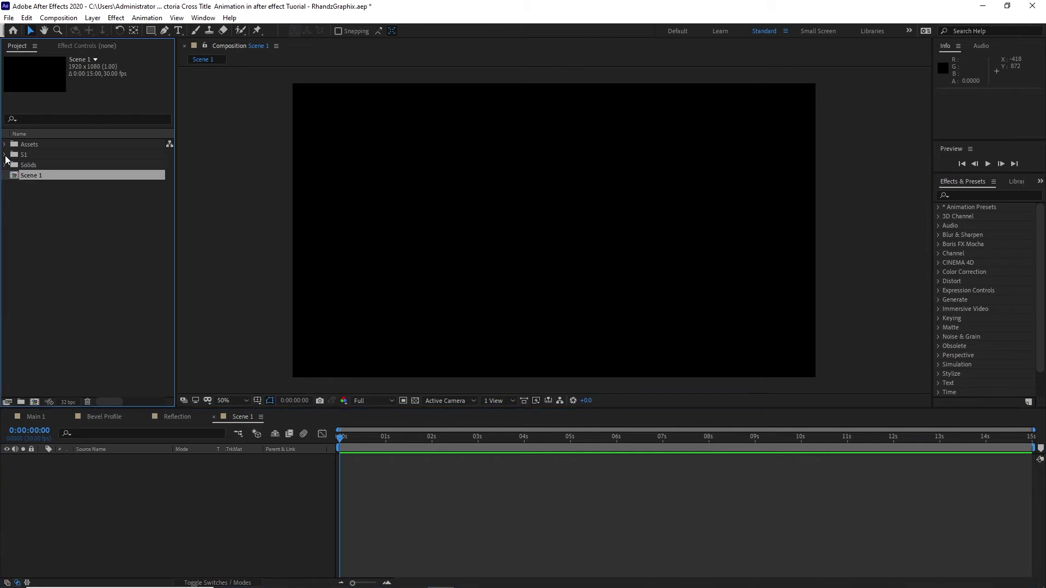
{"action": "left_click", "coordinate": [5, 156]}
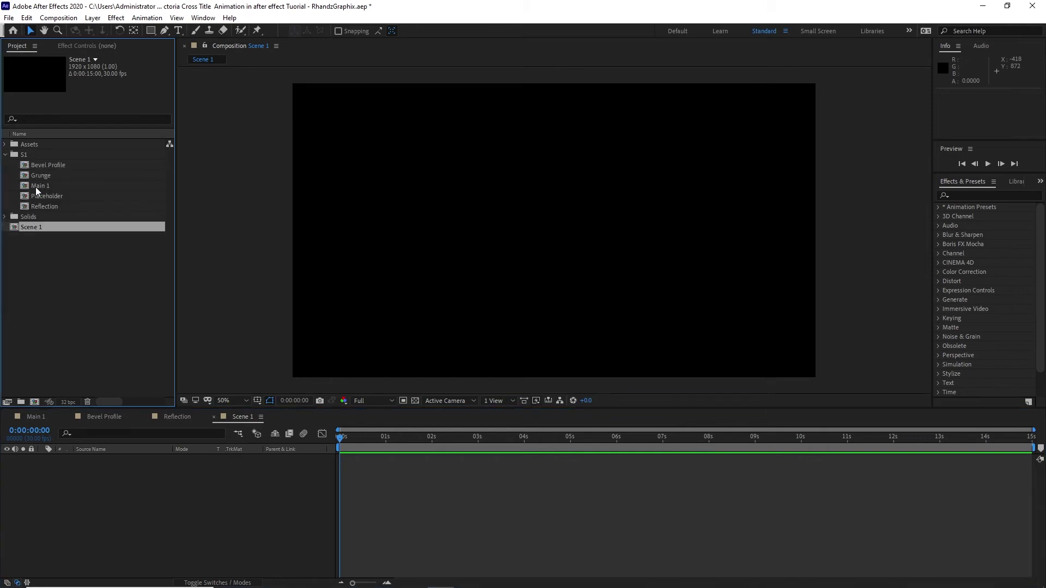
{"action": "left_click_drag", "start_coordinate": [35, 188], "coordinate": [82, 463]}
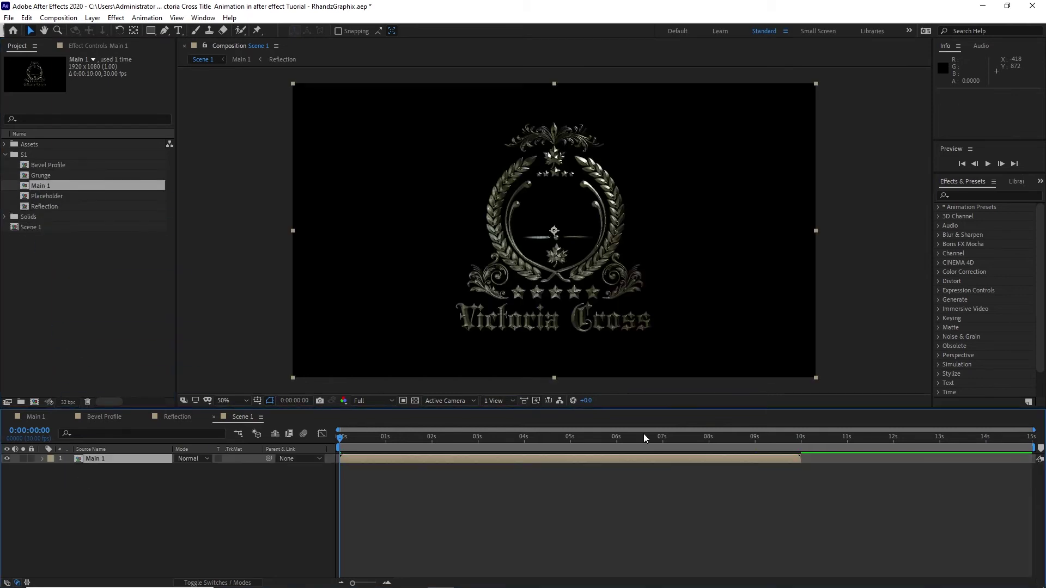
{"action": "left_click_drag", "start_coordinate": [643, 437], "coordinate": [755, 456]}
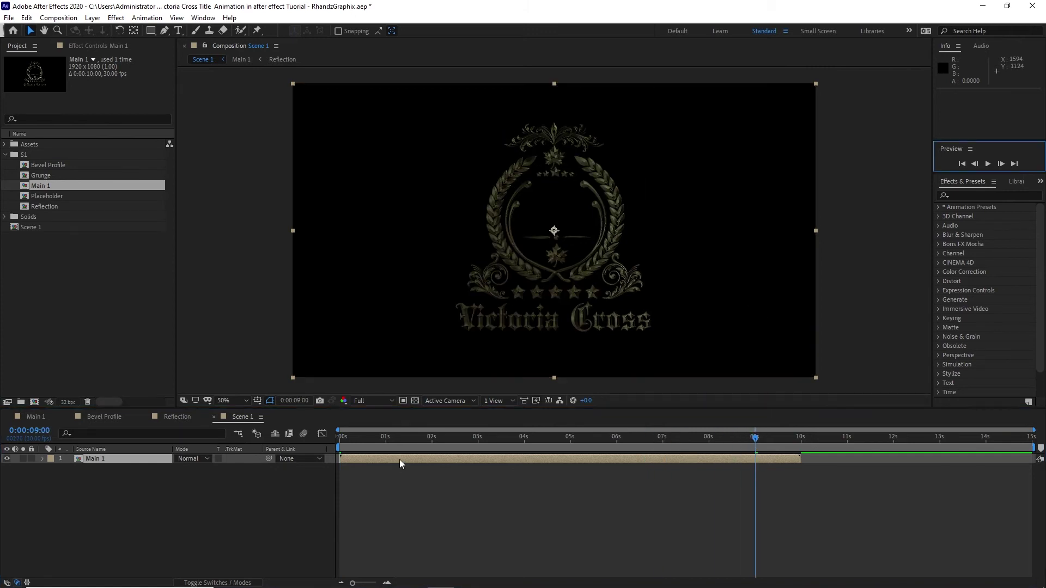
{"action": "left_click_drag", "start_coordinate": [400, 460], "coordinate": [814, 470]}
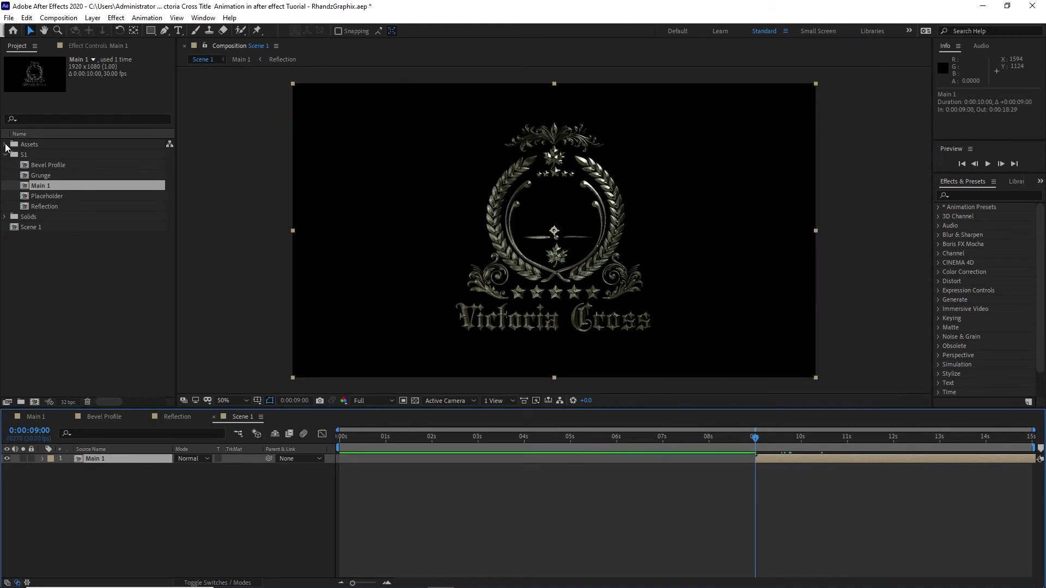
{"action": "left_click", "coordinate": [5, 144]}
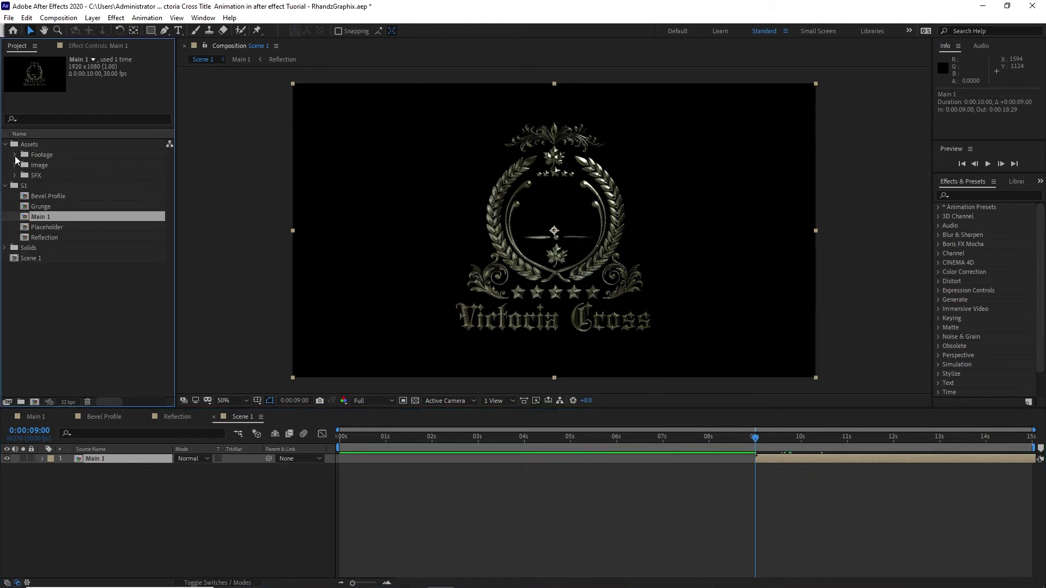
- Add Particle Trail.mov above Main 1, and Light_Spot.png in Screen blend mode, to Scene 1
{"action": "left_click", "coordinate": [15, 155]}
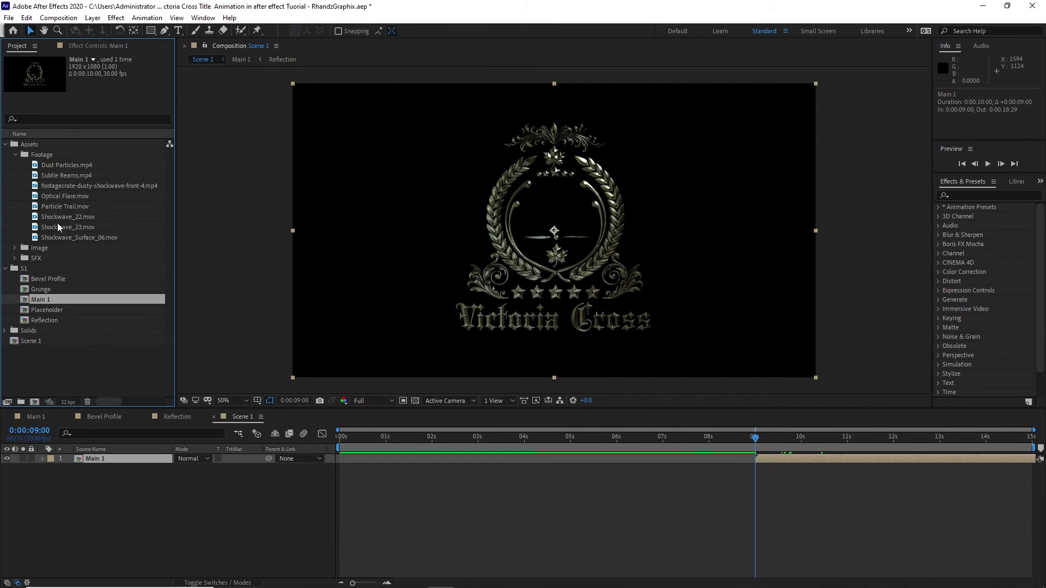
{"action": "left_click_drag", "start_coordinate": [56, 208], "coordinate": [109, 480]}
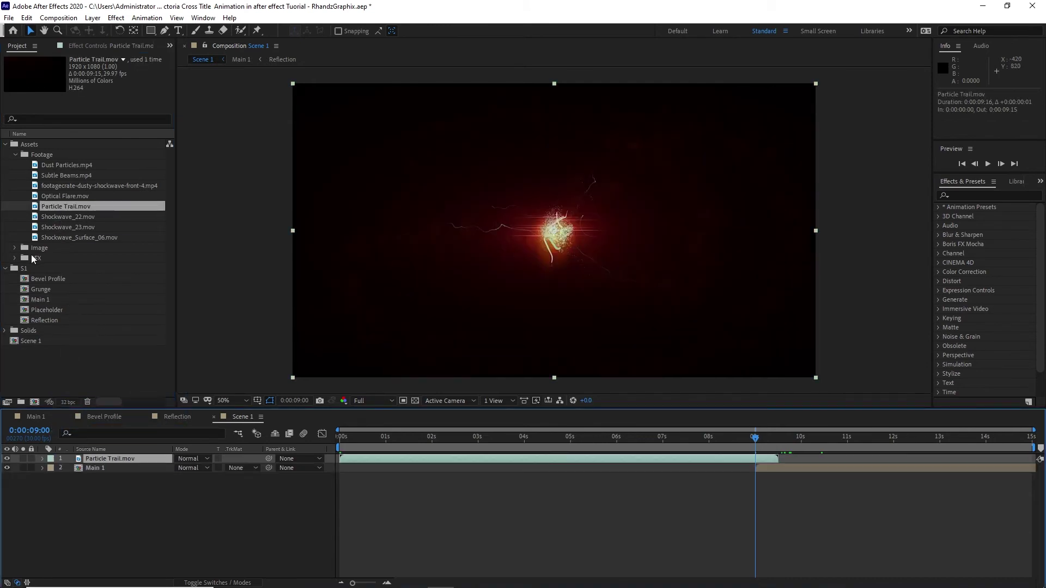
{"action": "left_click", "coordinate": [15, 248]}
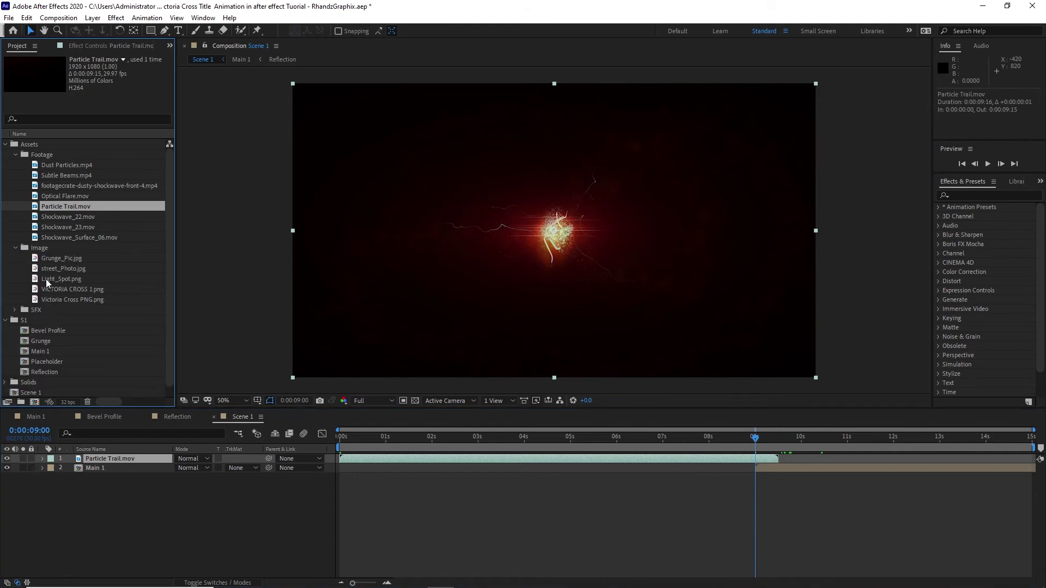
{"action": "left_click_drag", "start_coordinate": [46, 279], "coordinate": [64, 464]}
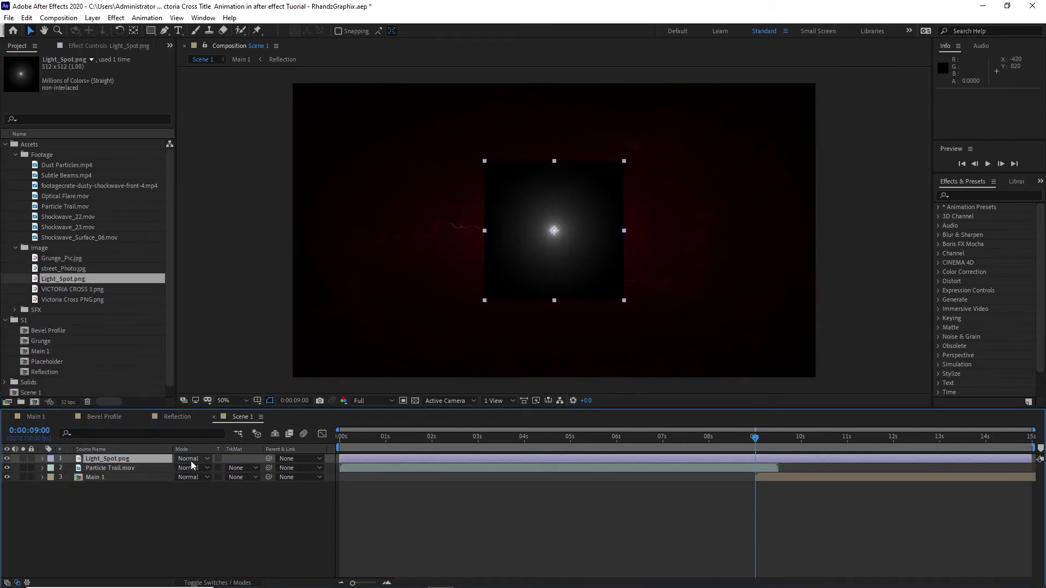
{"action": "left_click", "coordinate": [191, 461]}
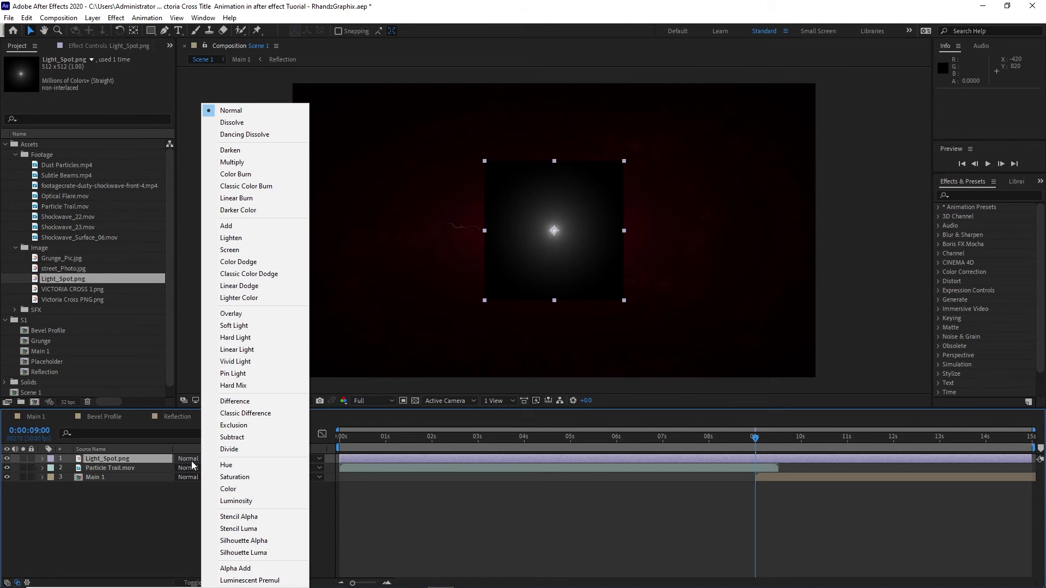
{"action": "left_click", "coordinate": [229, 249]}
- Place and widen the light spot at upper left, set 50% opacity, nudge it up-right, add Dust Particles
{"action": "left_click_drag", "start_coordinate": [549, 231], "coordinate": [347, 92]}
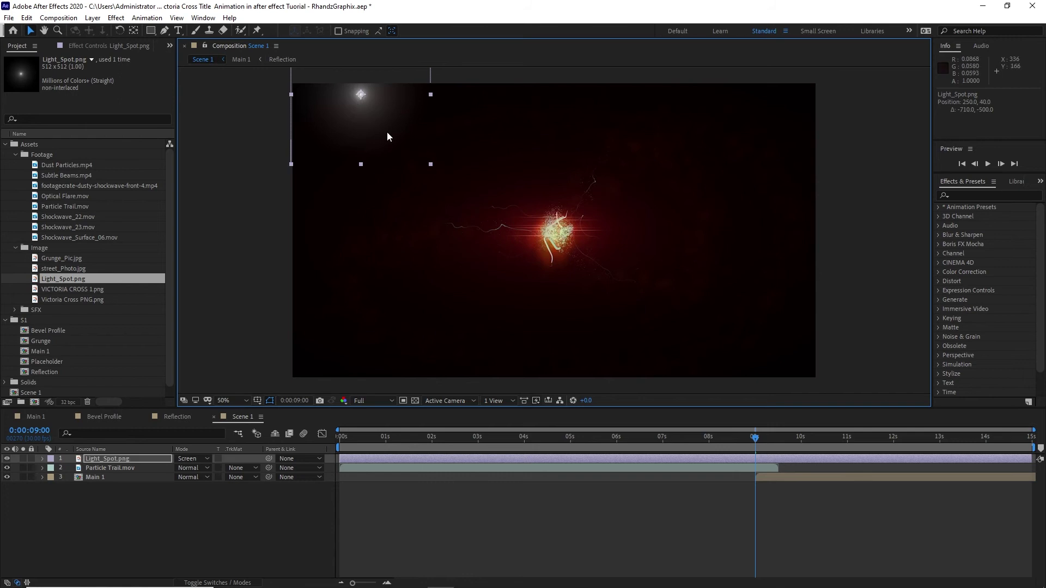
{"action": "left_click_drag", "start_coordinate": [431, 163], "coordinate": [475, 175]}
{"action": "left_click", "coordinate": [114, 460]}
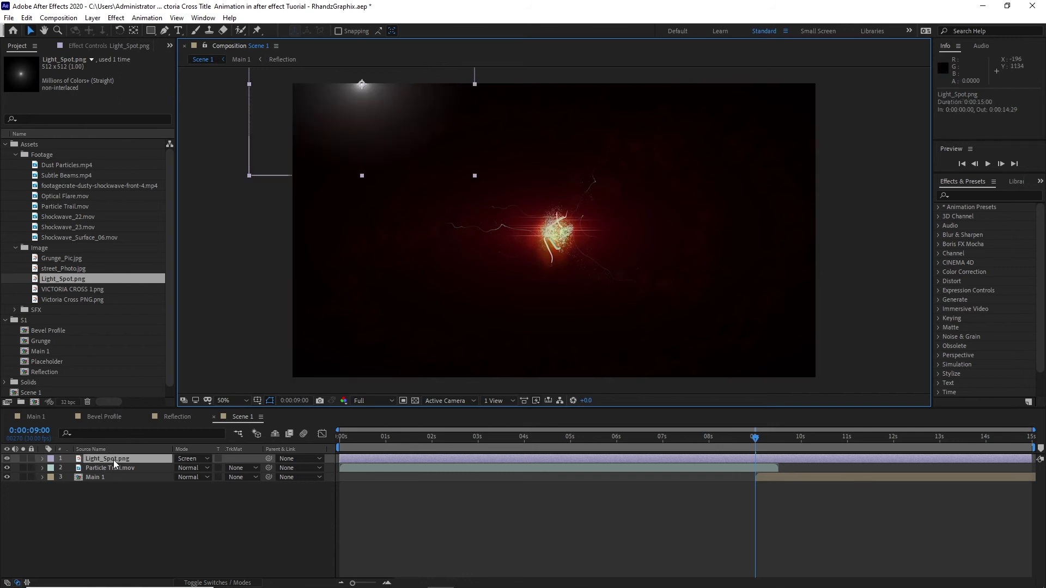
{"action": "key", "text": "t"}
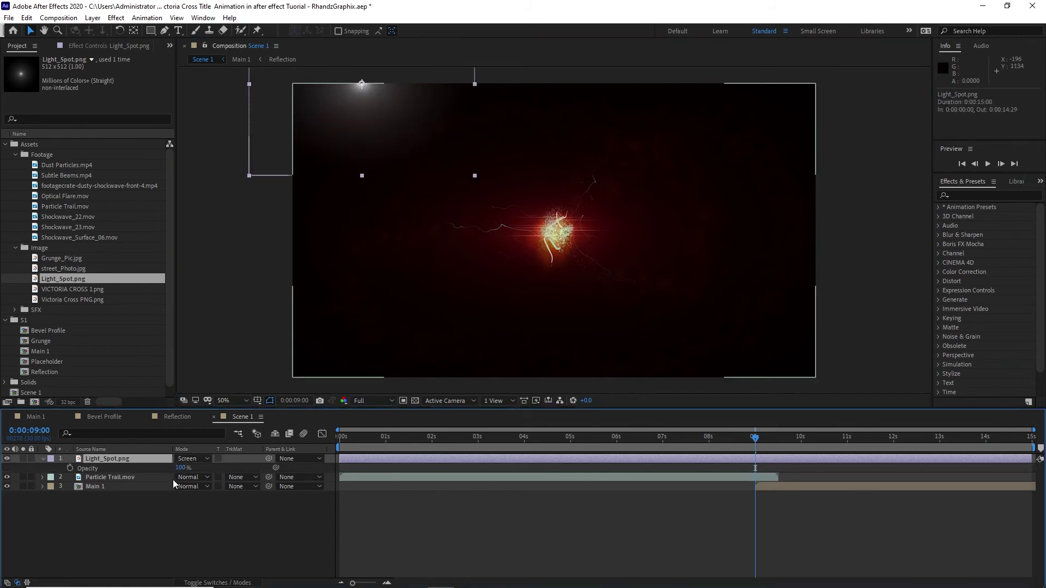
{"action": "left_click", "coordinate": [180, 468]}
{"action": "type", "text": "5"}
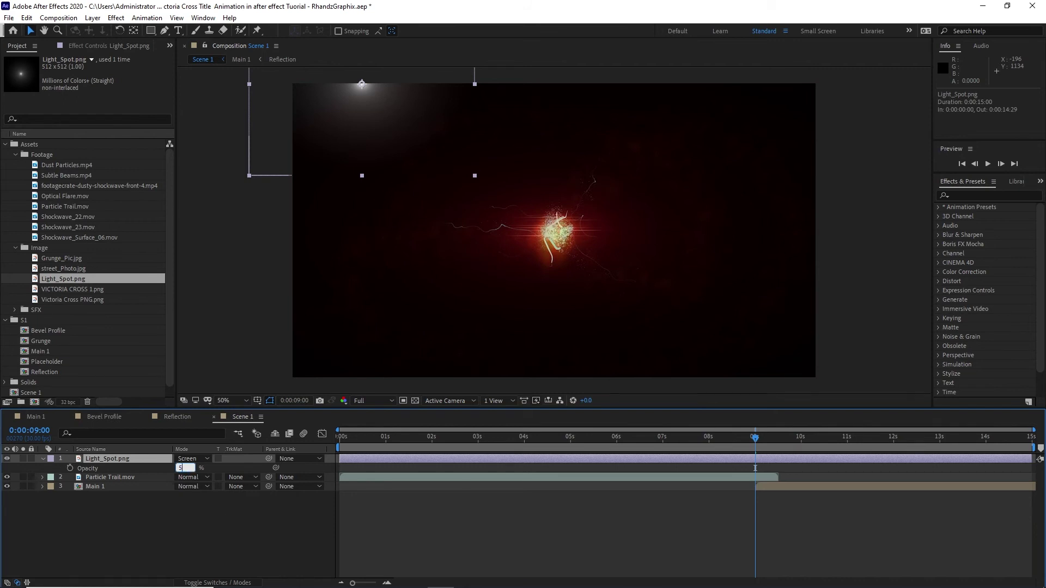
{"action": "type", "text": "0"}
{"action": "left_click_drag", "start_coordinate": [361, 87], "coordinate": [374, 76]}
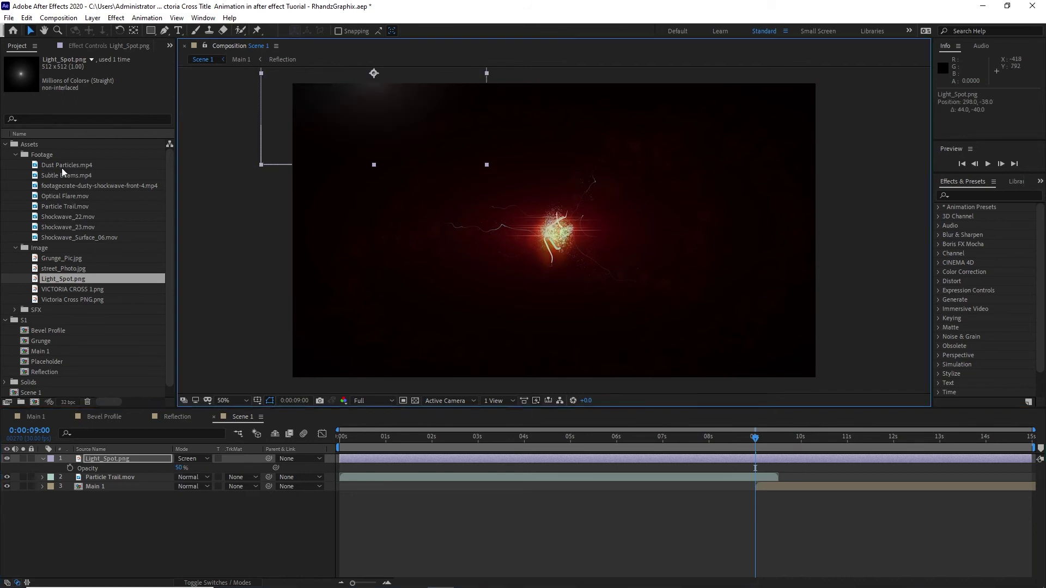
{"action": "left_click_drag", "start_coordinate": [62, 168], "coordinate": [99, 456]}
- Fit Dust Particles.mp4 to the comp with Add blending at 50% opacity, then add Subtle Beams.mp4
{"action": "right_click", "coordinate": [489, 254]}
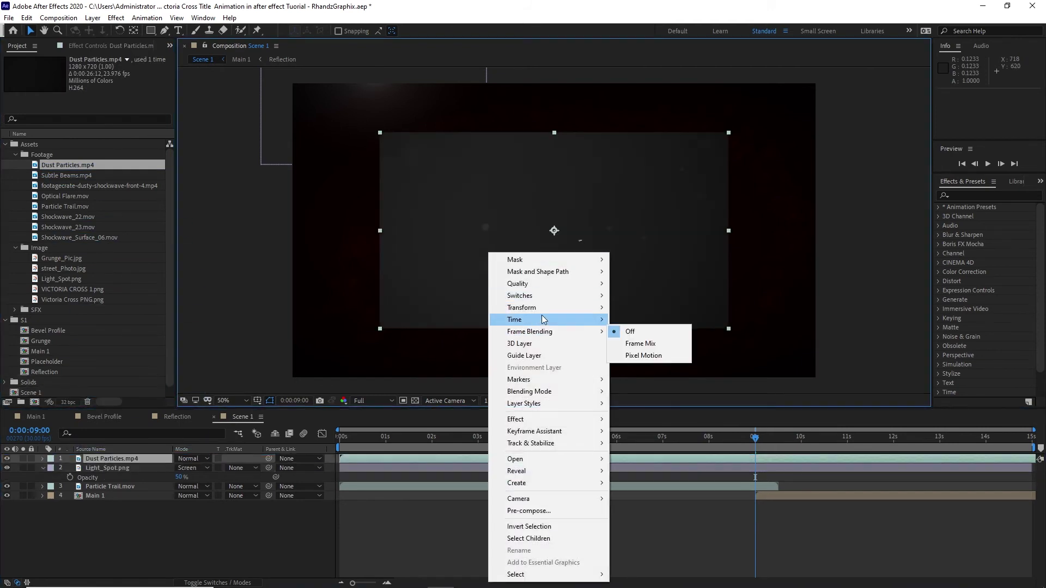
{"action": "mouse_move", "coordinate": [577, 309]}
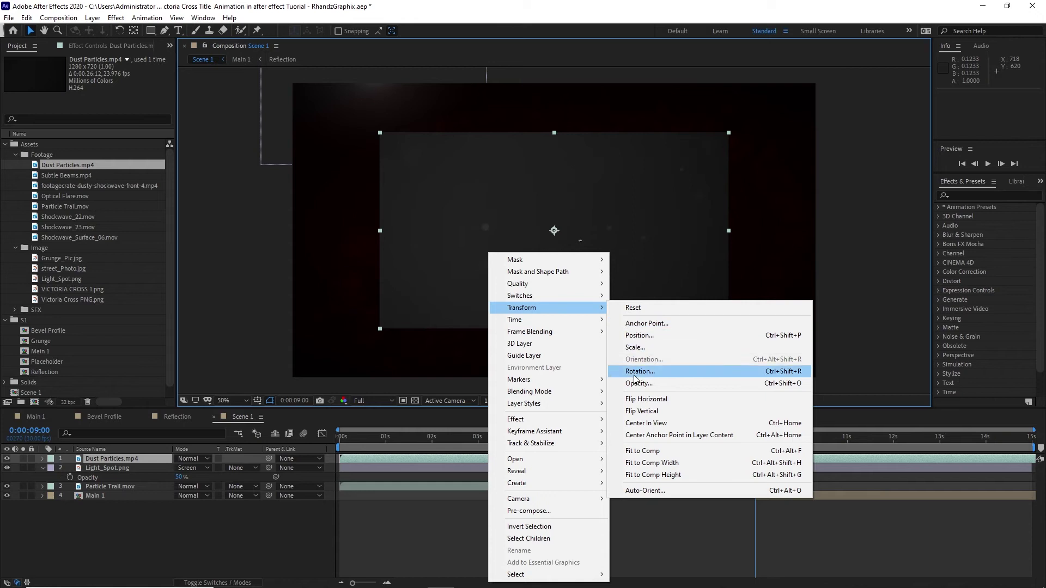
{"action": "left_click", "coordinate": [645, 452]}
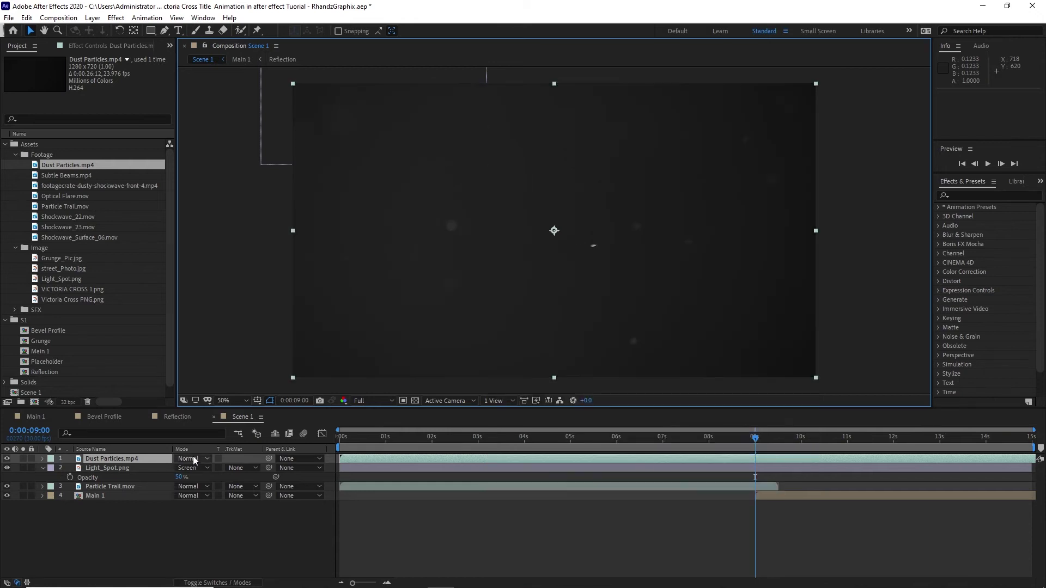
{"action": "left_click", "coordinate": [194, 461]}
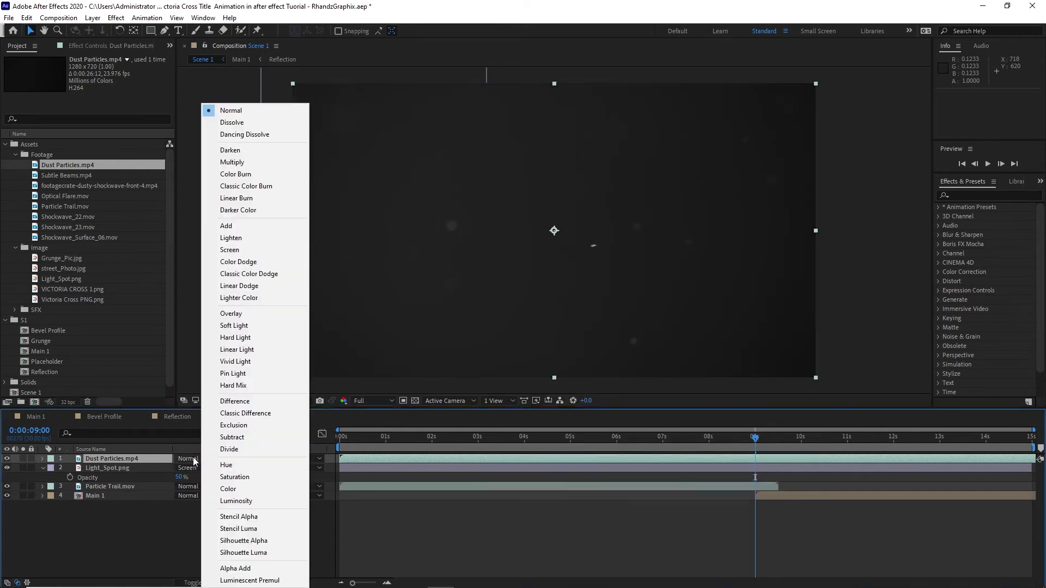
{"action": "left_click", "coordinate": [234, 227]}
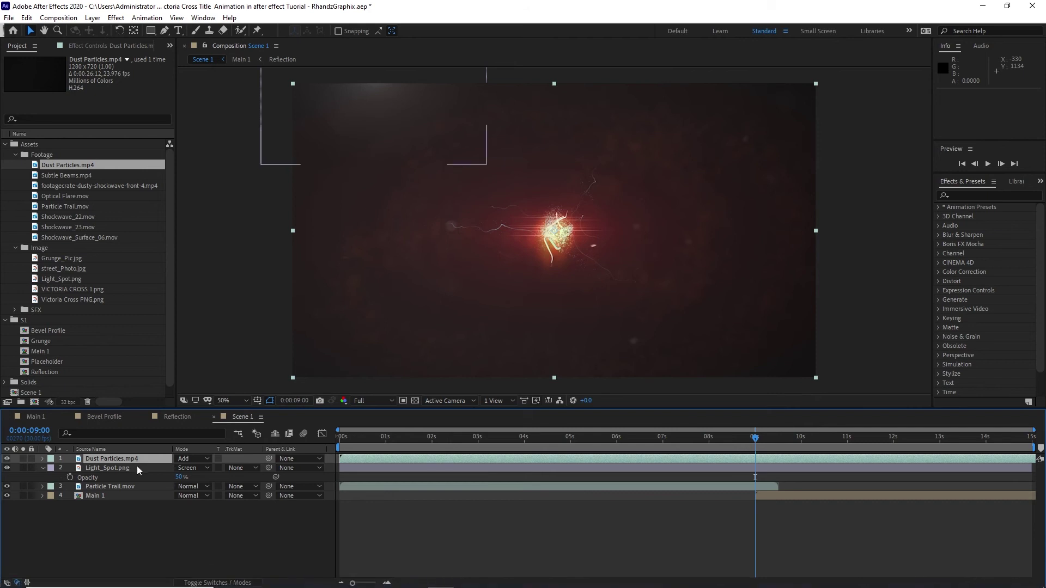
{"action": "key", "text": "t"}
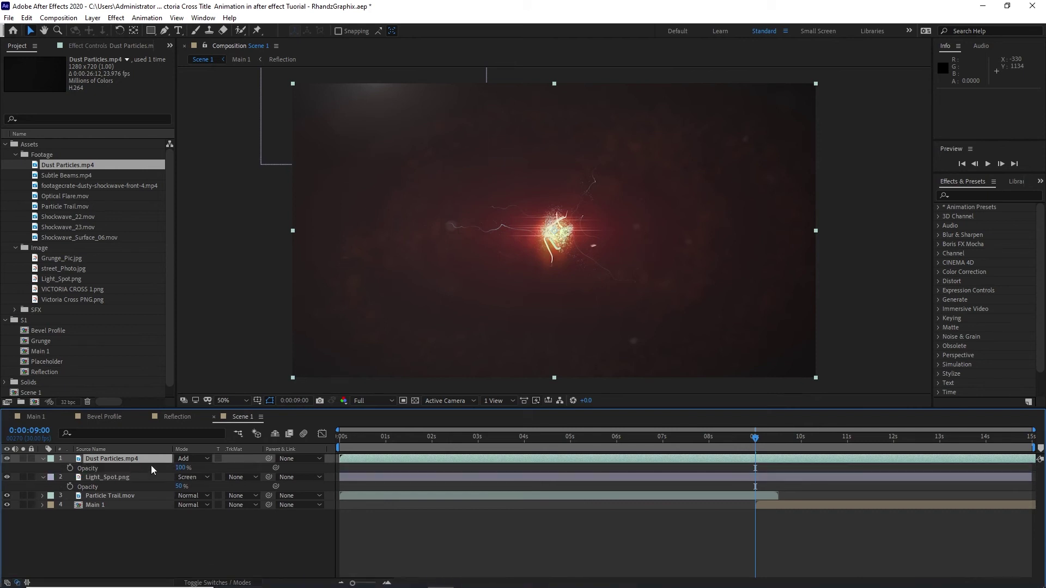
{"action": "left_click", "coordinate": [181, 468]}
{"action": "type", "text": "50"}
{"action": "key", "text": "Return"}
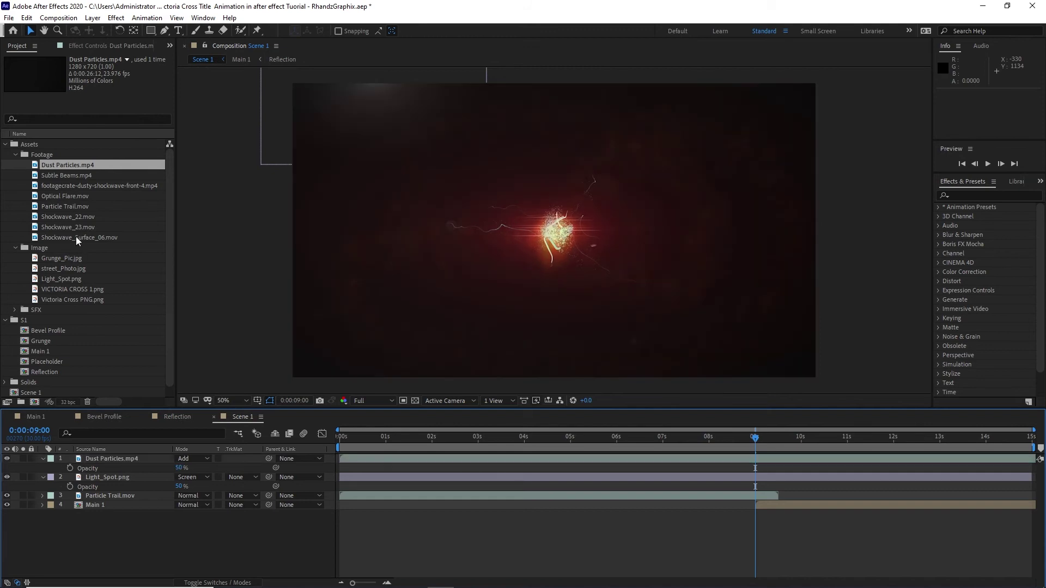
{"action": "left_click_drag", "start_coordinate": [71, 174], "coordinate": [132, 462]}
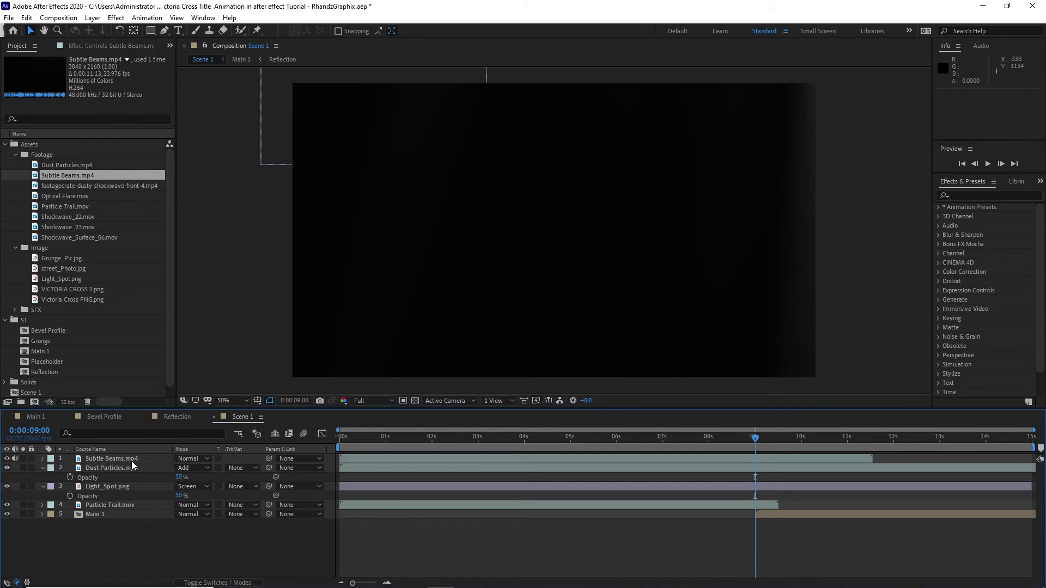
- Blend Subtle Beams.mp4 with Add, duplicate the layer, and park the playhead at 11:17
{"action": "left_click", "coordinate": [132, 461]}
{"action": "left_click", "coordinate": [191, 458]}
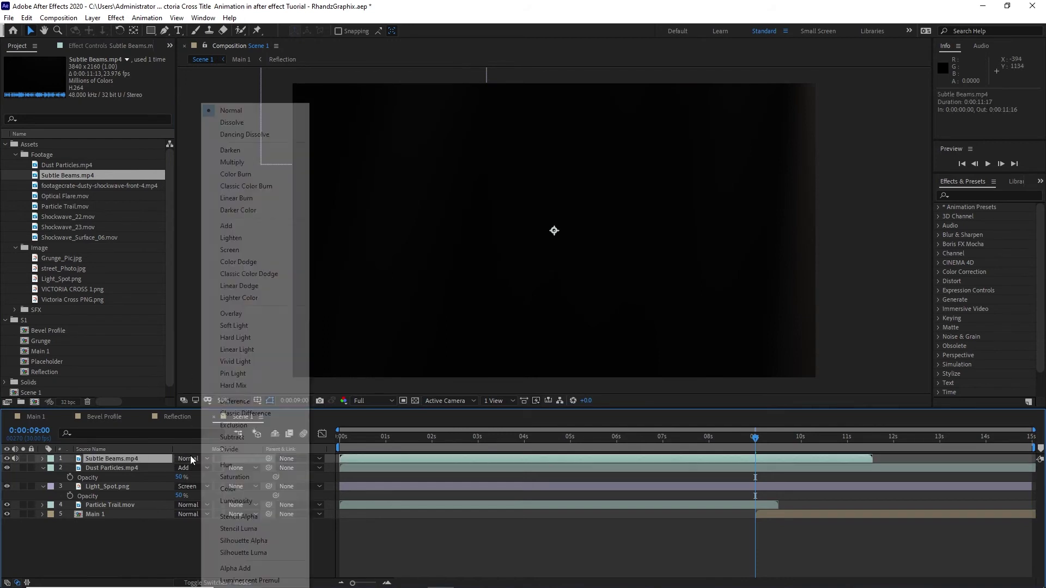
{"action": "left_click", "coordinate": [223, 228]}
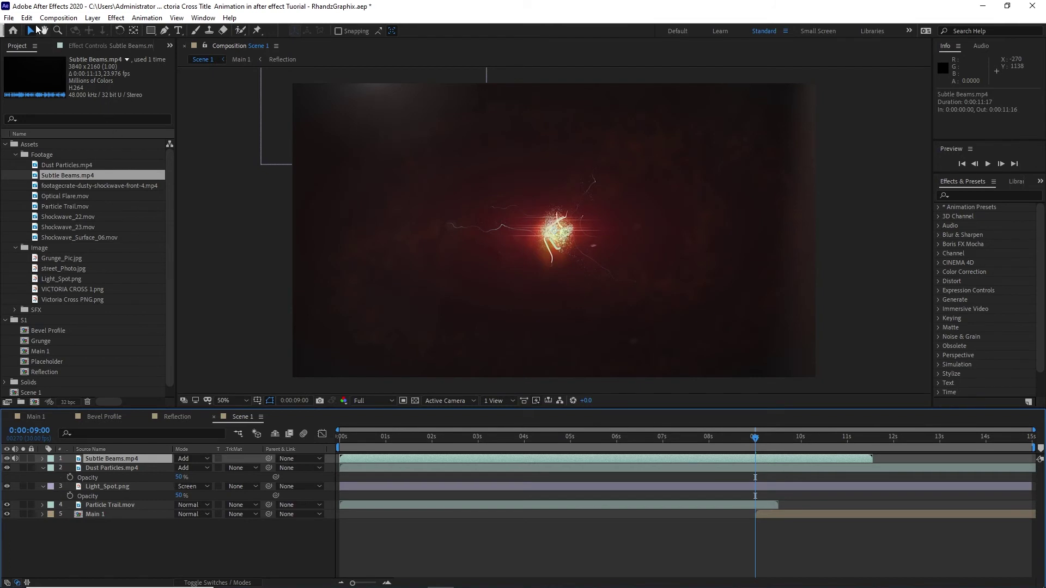
{"action": "left_click", "coordinate": [26, 18]}
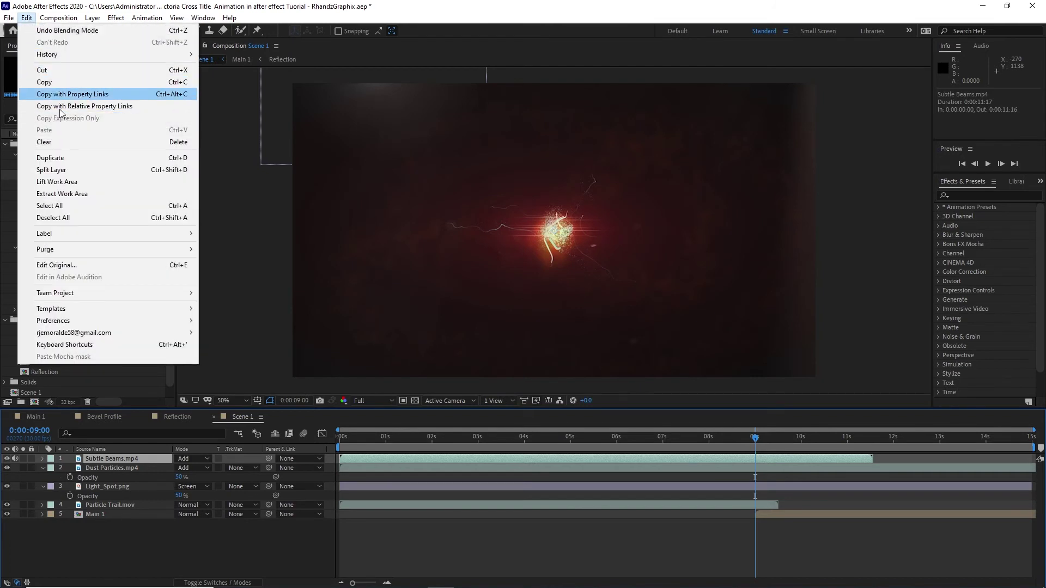
{"action": "left_click", "coordinate": [71, 159]}
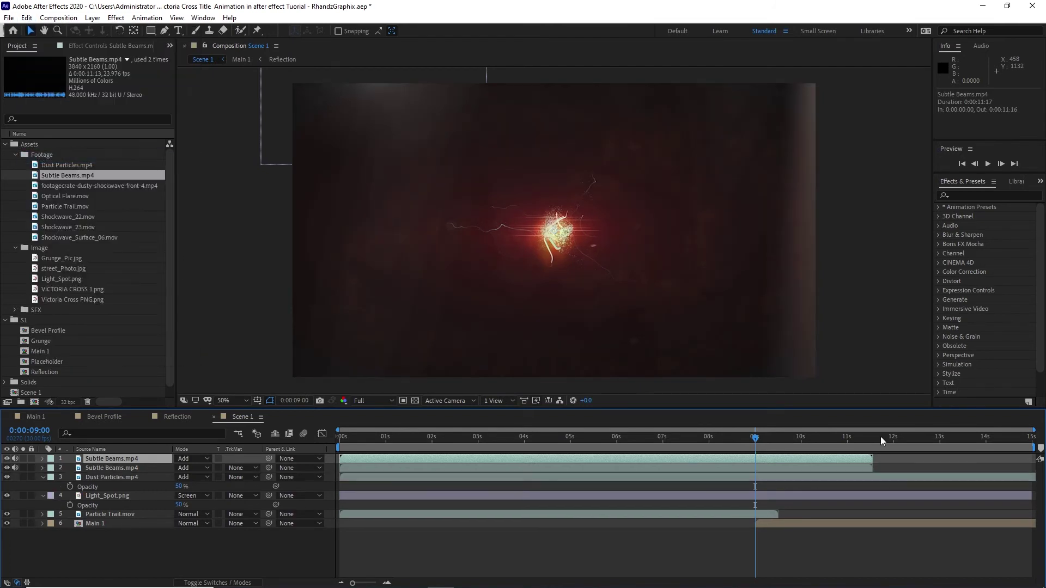
{"action": "left_click", "coordinate": [875, 435]}
{"action": "left_click", "coordinate": [873, 436]}
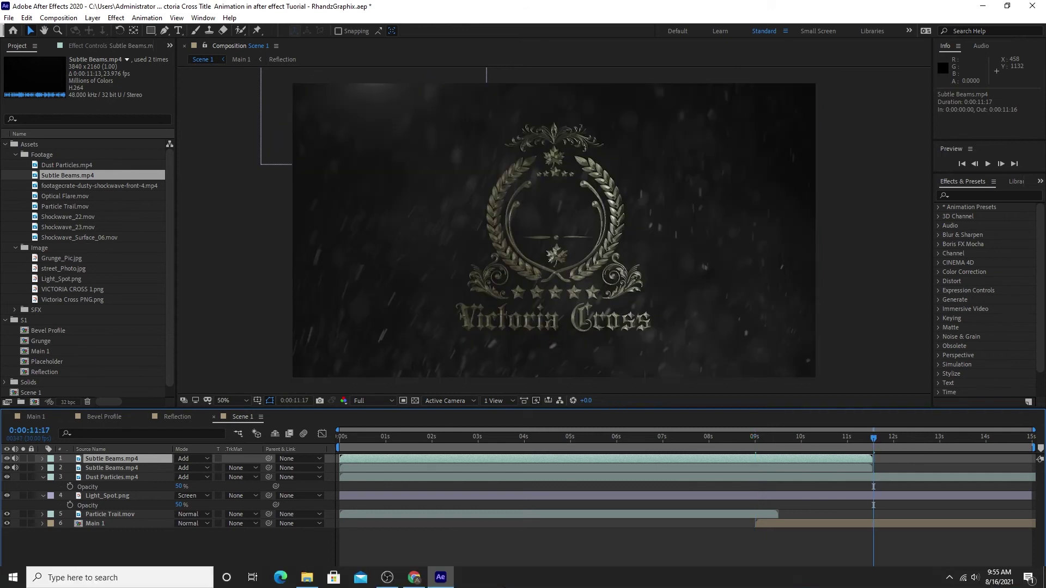
- Start the top beams copy at 11:17 and bring Shockwave_22 and Shockwave_23 into Scene 1
{"action": "key", "text": "bracketleft"}
{"action": "scroll", "coordinate": [24, 209], "scroll_direction": "down", "scroll_amount": 1}
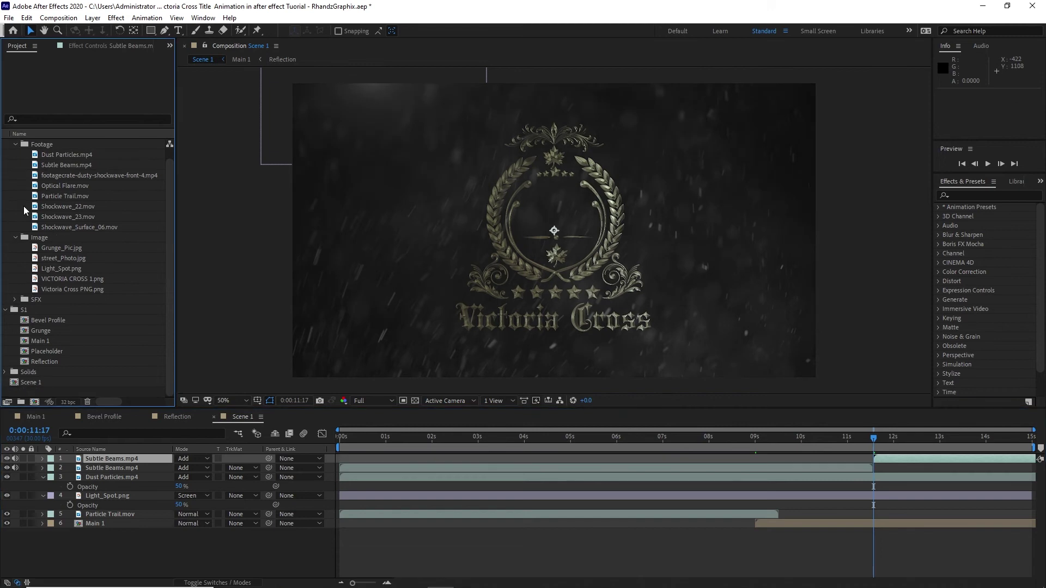
{"action": "left_click_drag", "start_coordinate": [24, 210], "coordinate": [83, 461]}
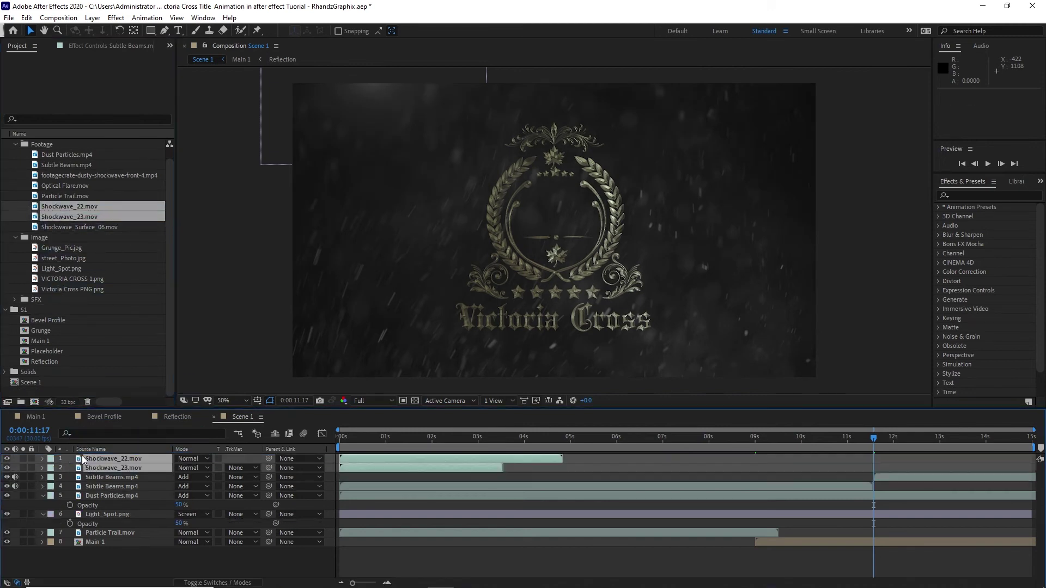
- Blend both Shockwave clips with Add, start them at 7 seconds, and add the dusty shockwave footage
{"action": "left_click", "coordinate": [662, 440]}
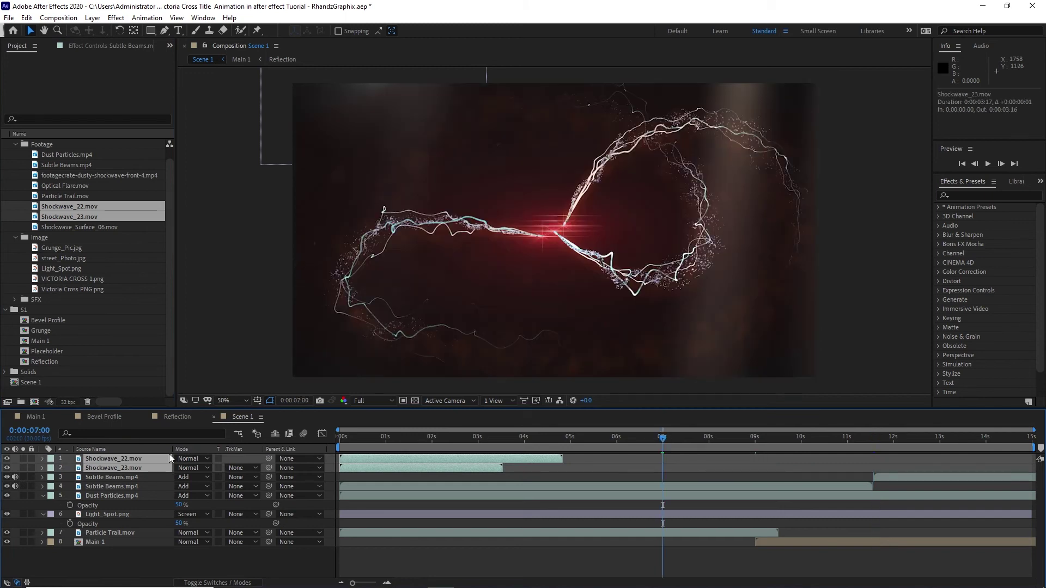
{"action": "left_click", "coordinate": [186, 460]}
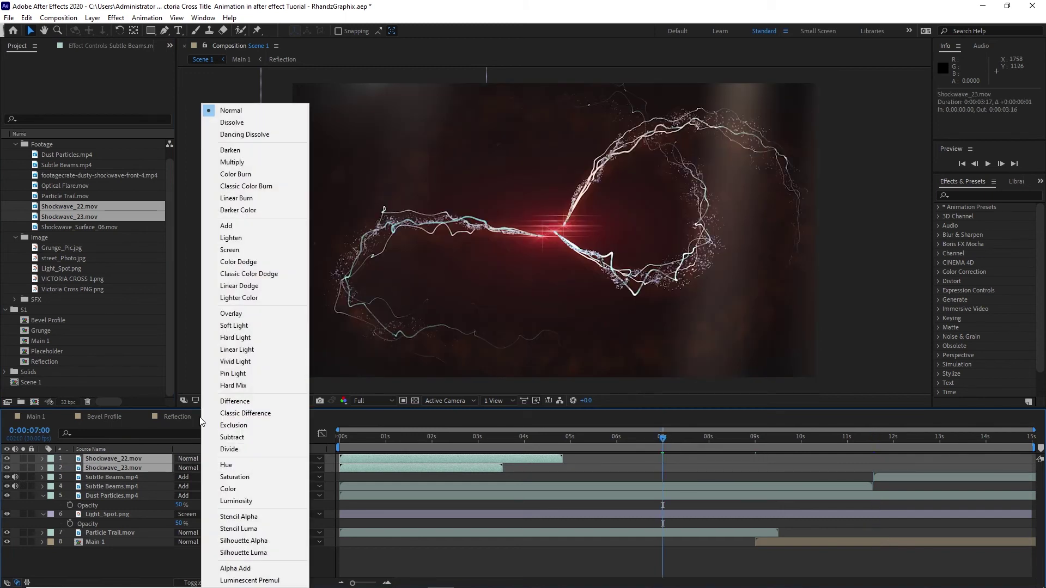
{"action": "left_click", "coordinate": [226, 228]}
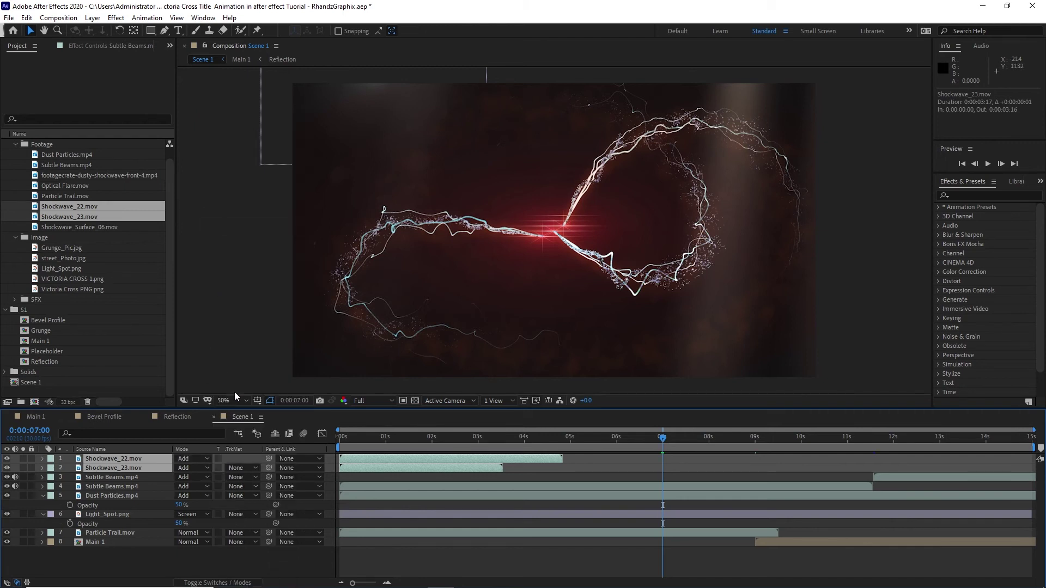
{"action": "key", "text": "bracketleft"}
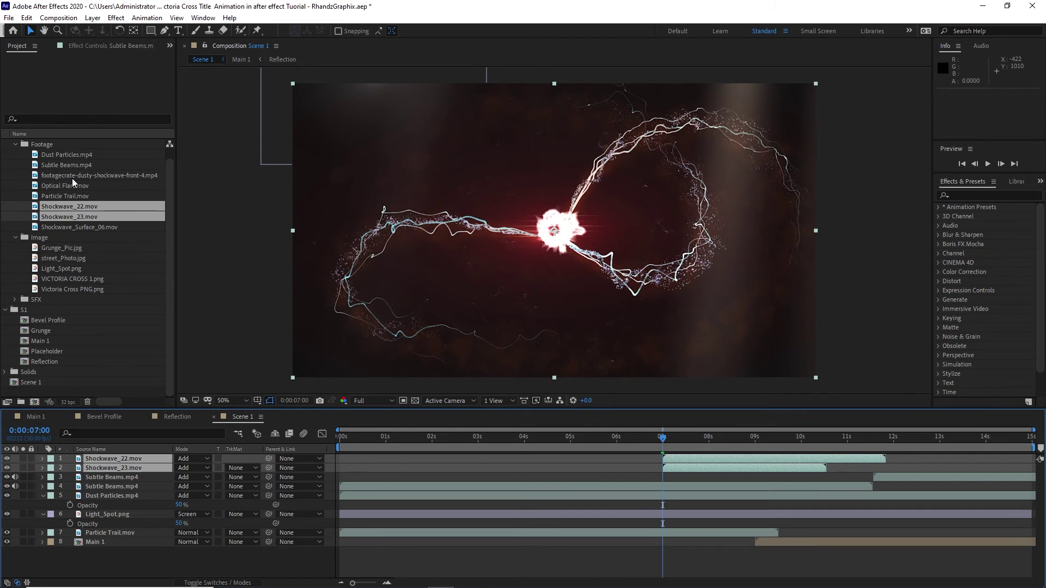
{"action": "left_click_drag", "start_coordinate": [72, 176], "coordinate": [329, 471]}
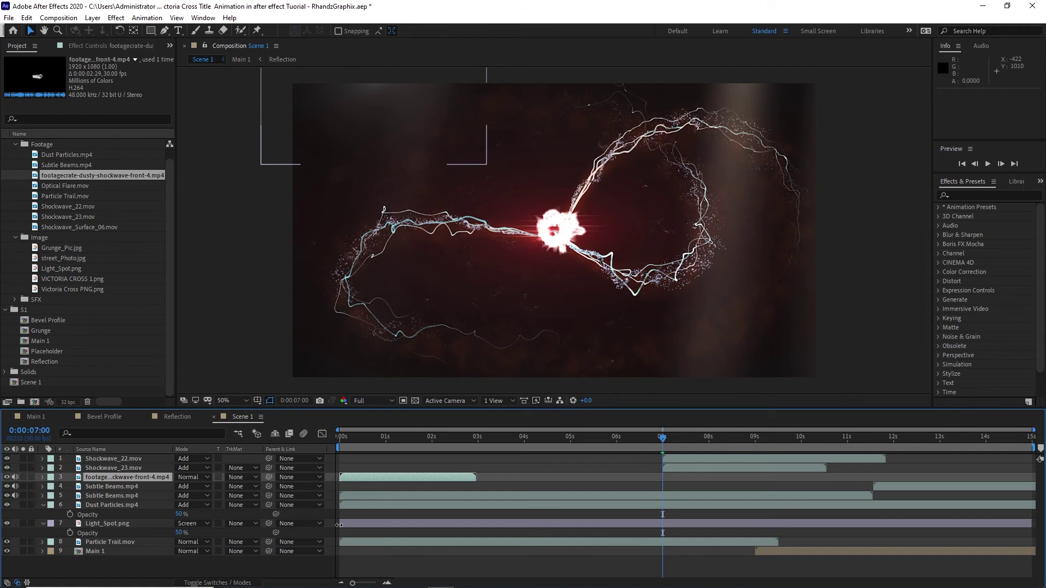
- Start the dusty shockwave around 7:10 in Add mode at 960, 580, then add Optical Flare.mov
{"action": "key", "text": "bracketleft"}
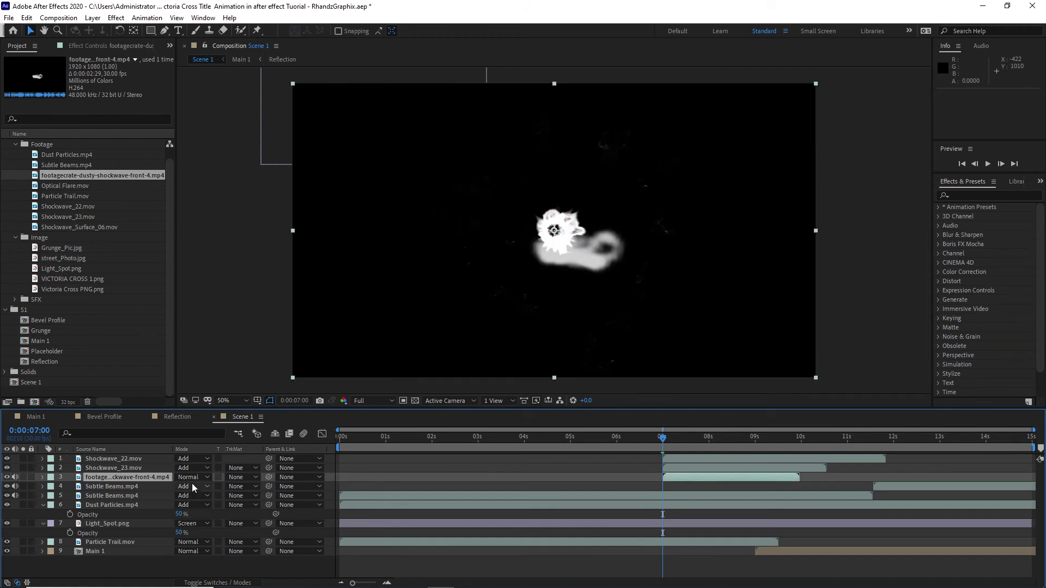
{"action": "left_click", "coordinate": [191, 477]}
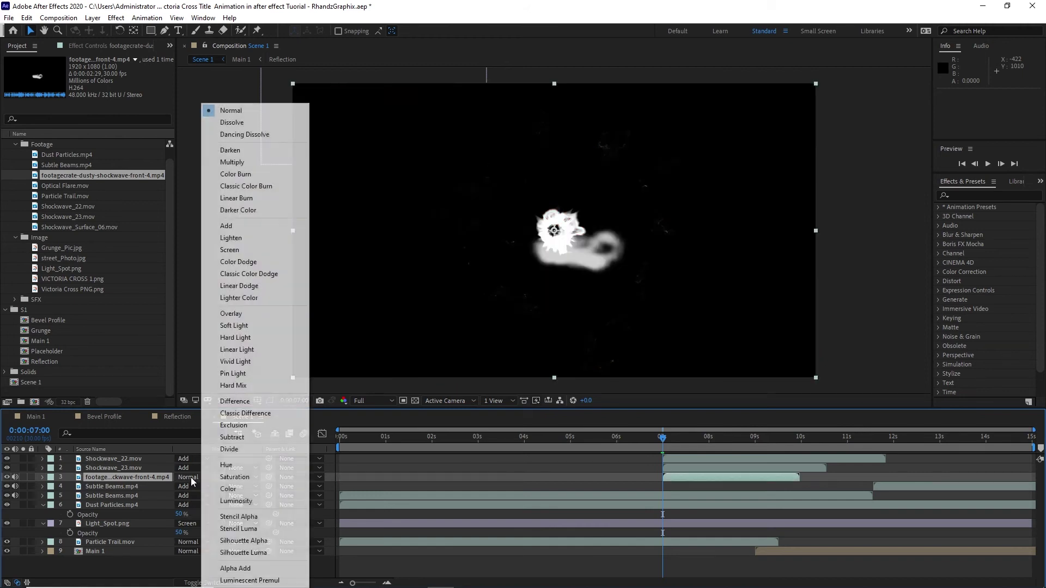
{"action": "left_click", "coordinate": [241, 229]}
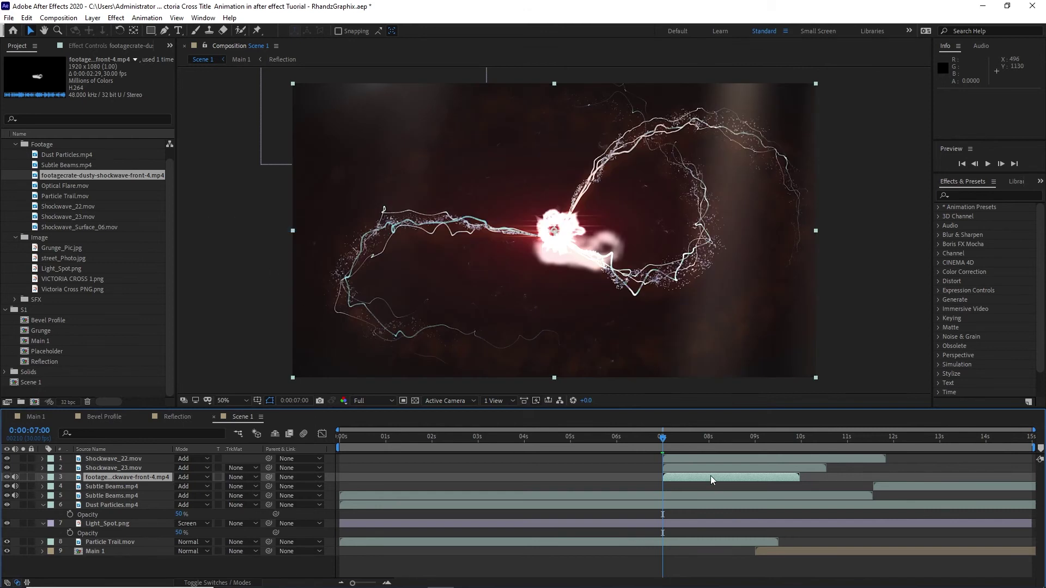
{"action": "left_click_drag", "start_coordinate": [711, 477], "coordinate": [727, 470]}
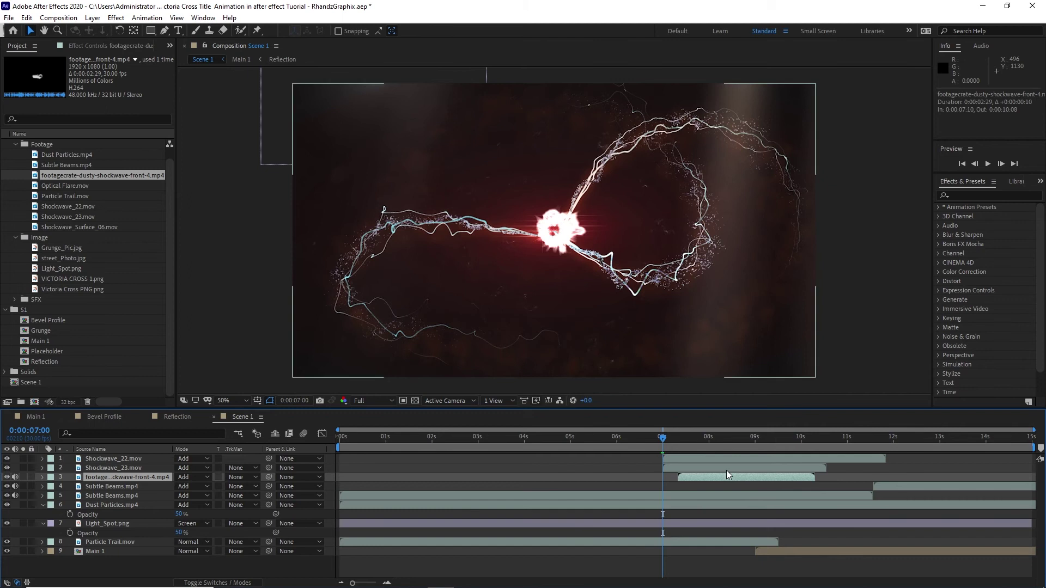
{"action": "key", "text": "space"}
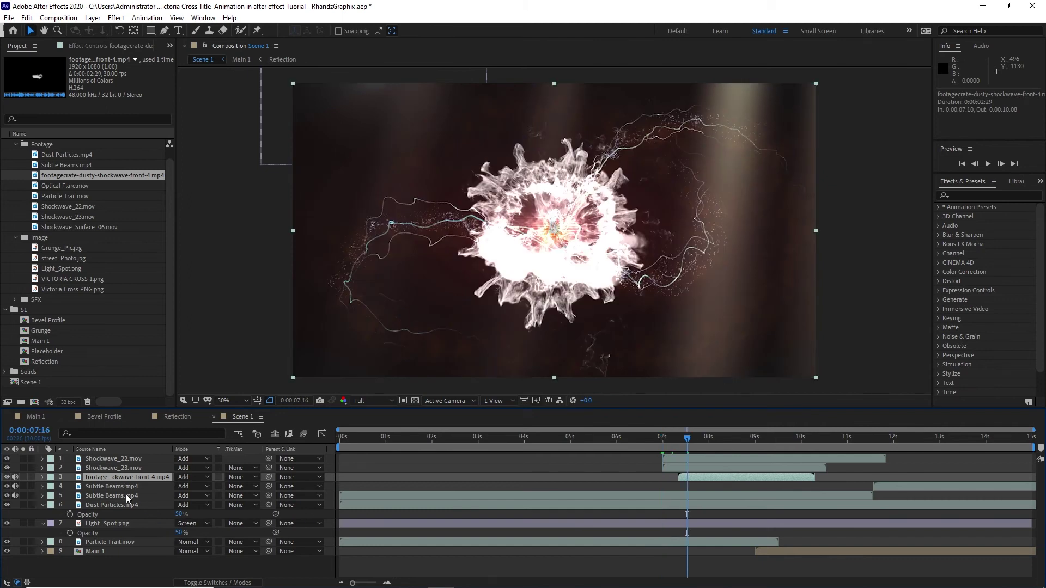
{"action": "key", "text": "p"}
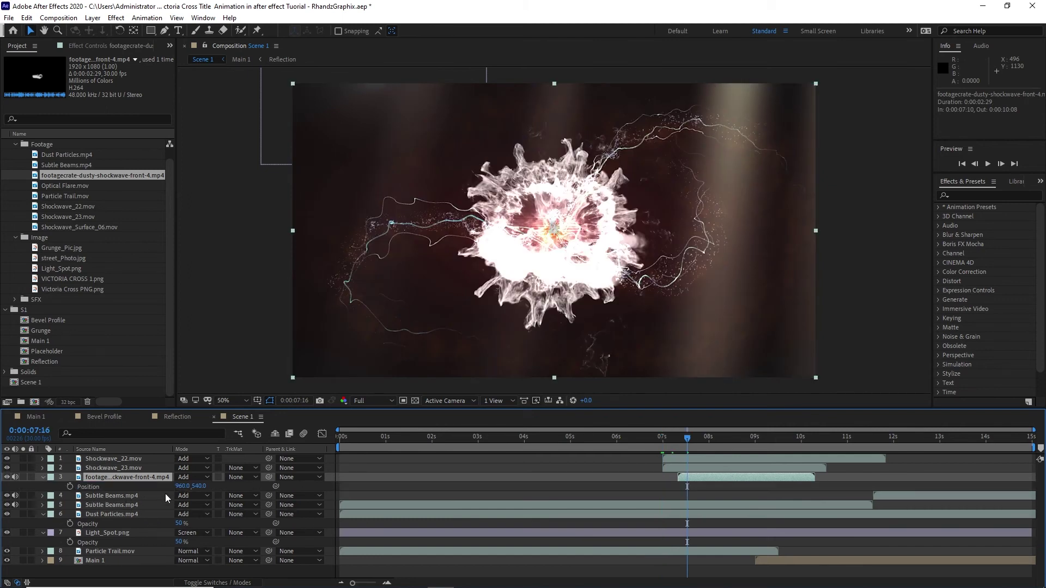
{"action": "key", "text": "shift+Down"}
{"action": "key", "text": "shift+Down"}
{"action": "key", "text": "shift+Down"}
{"action": "key", "text": "shift+Down"}
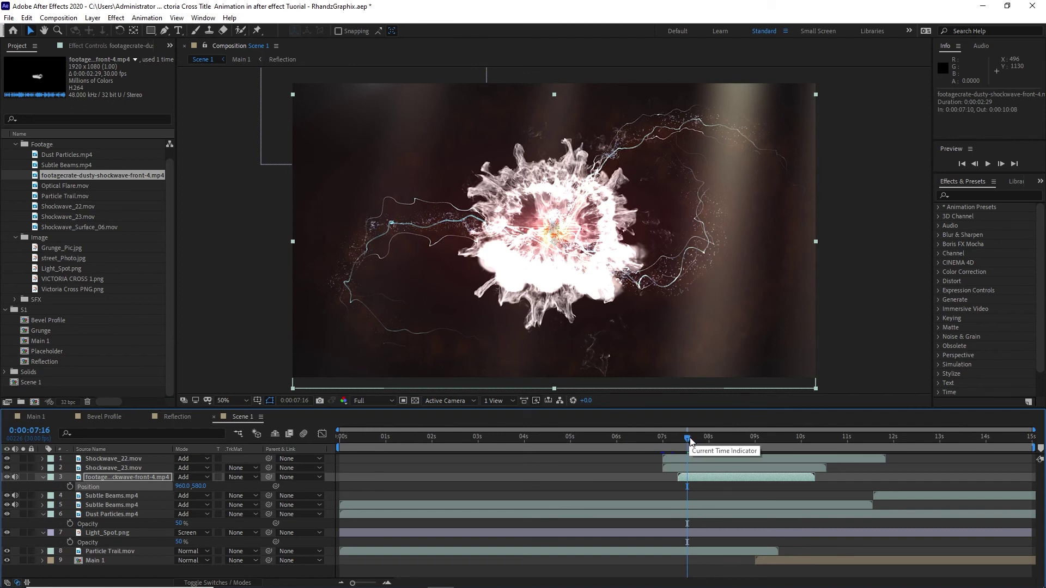
{"action": "left_click_drag", "start_coordinate": [688, 438], "coordinate": [685, 438]}
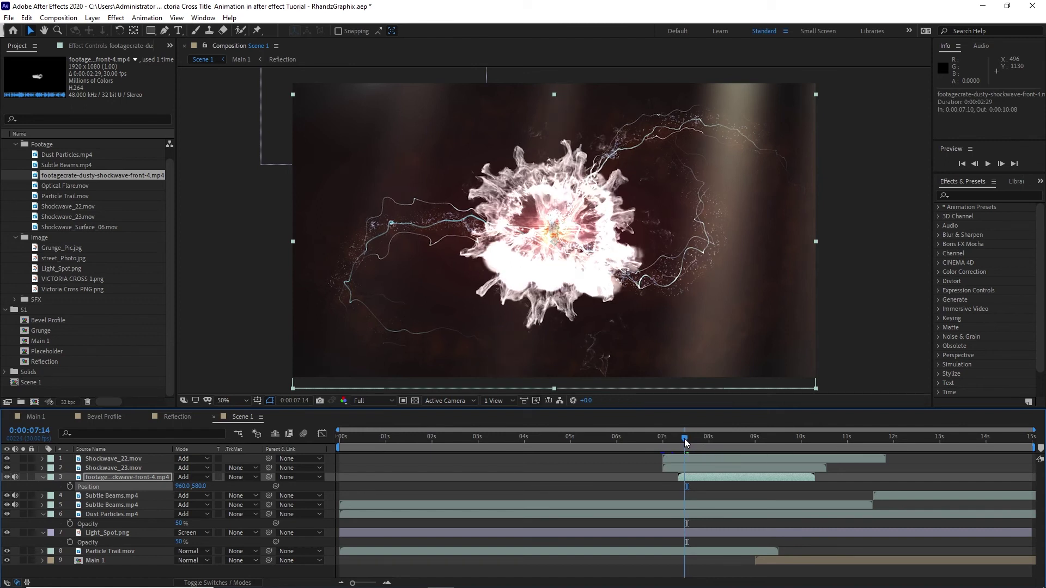
{"action": "left_click_drag", "start_coordinate": [66, 186], "coordinate": [68, 493]}
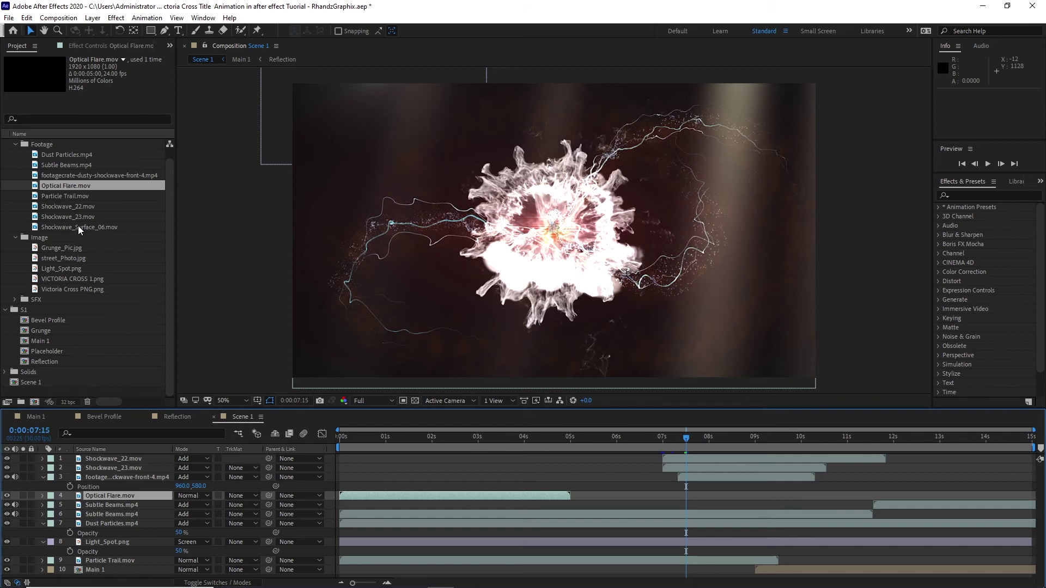
- Add Shockwave_Surface_06.mov and start it and Optical Flare at about 7 seconds, both in Add mode
{"action": "left_click_drag", "start_coordinate": [77, 227], "coordinate": [96, 505]}
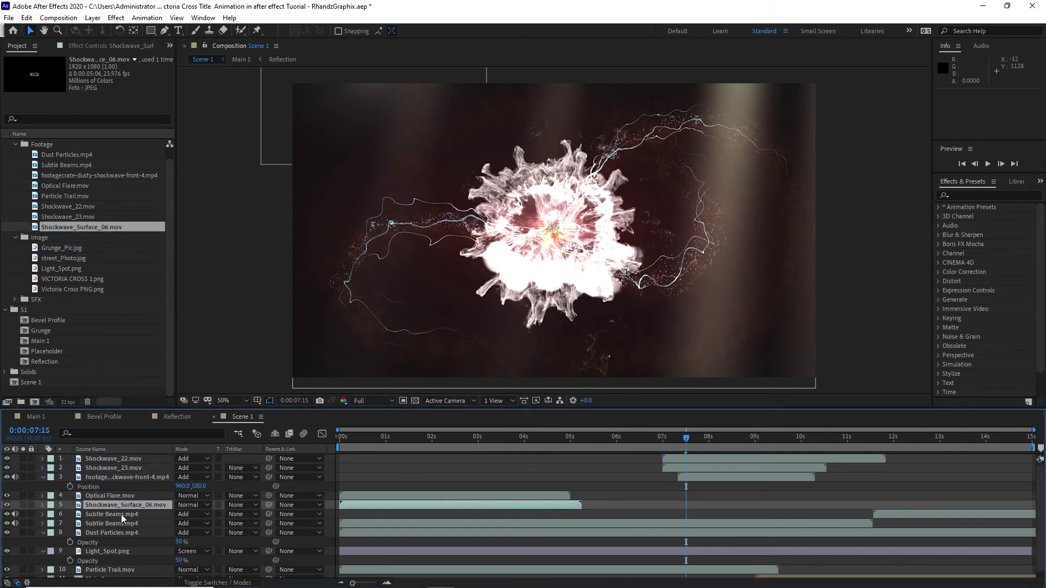
{"action": "left_click_drag", "start_coordinate": [70, 495], "coordinate": [80, 505]}
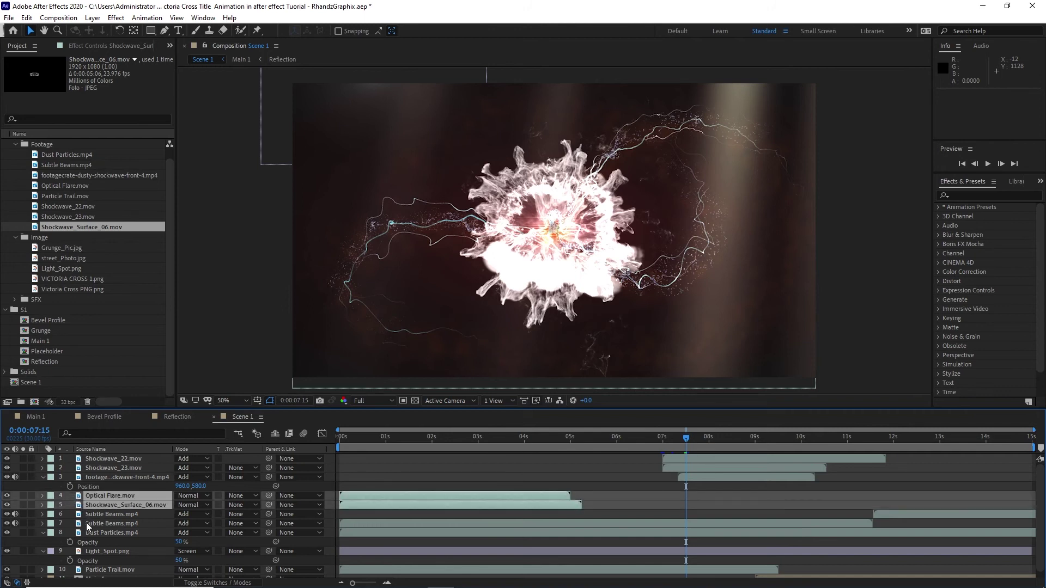
{"action": "key", "text": "["}
{"action": "left_click", "coordinate": [191, 496]}
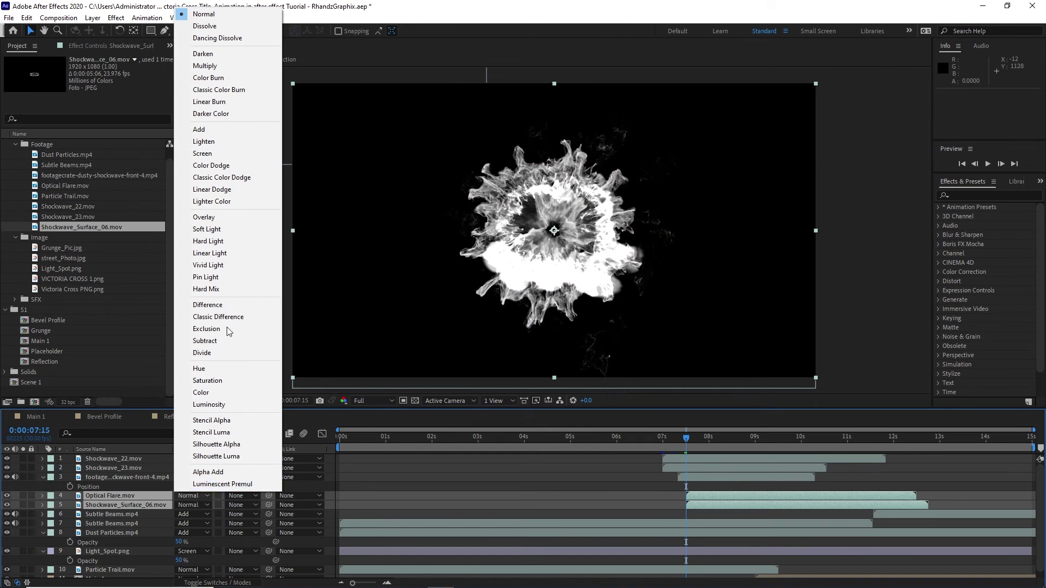
{"action": "left_click", "coordinate": [210, 131]}
- Show the Optical Flare layer's Scale and Position, and bring VICTORIA CROSS 1.png into Scene 1
{"action": "left_click", "coordinate": [144, 496]}
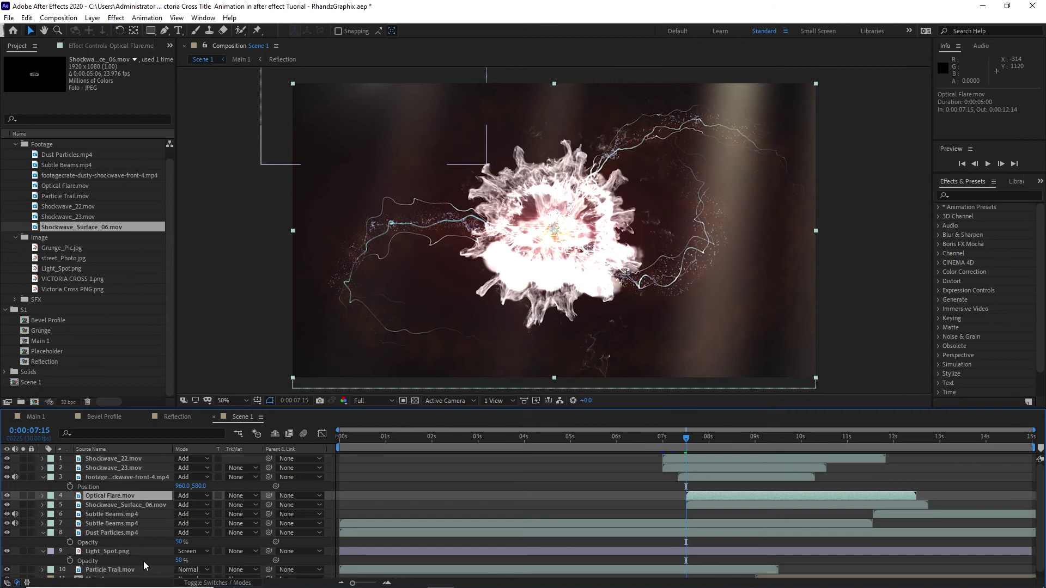
{"action": "key", "text": "s"}
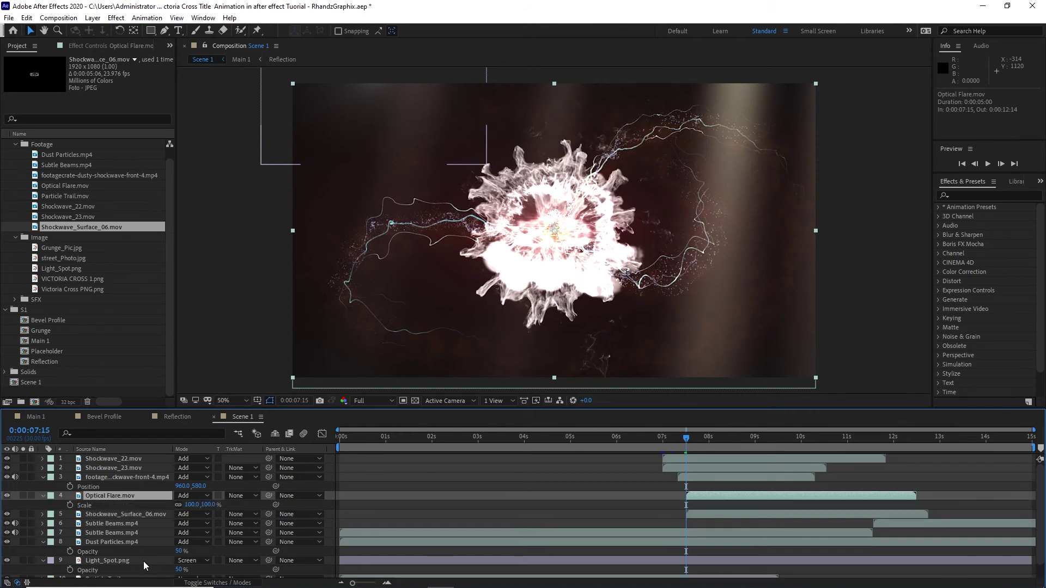
{"action": "key", "text": "shift+p"}
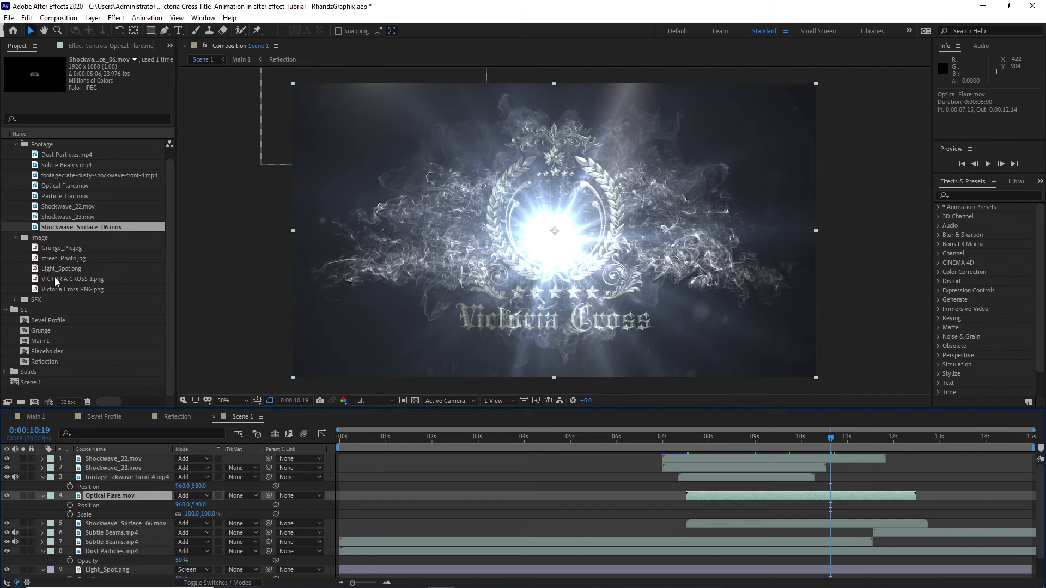
{"action": "left_click_drag", "start_coordinate": [54, 277], "coordinate": [87, 531]}
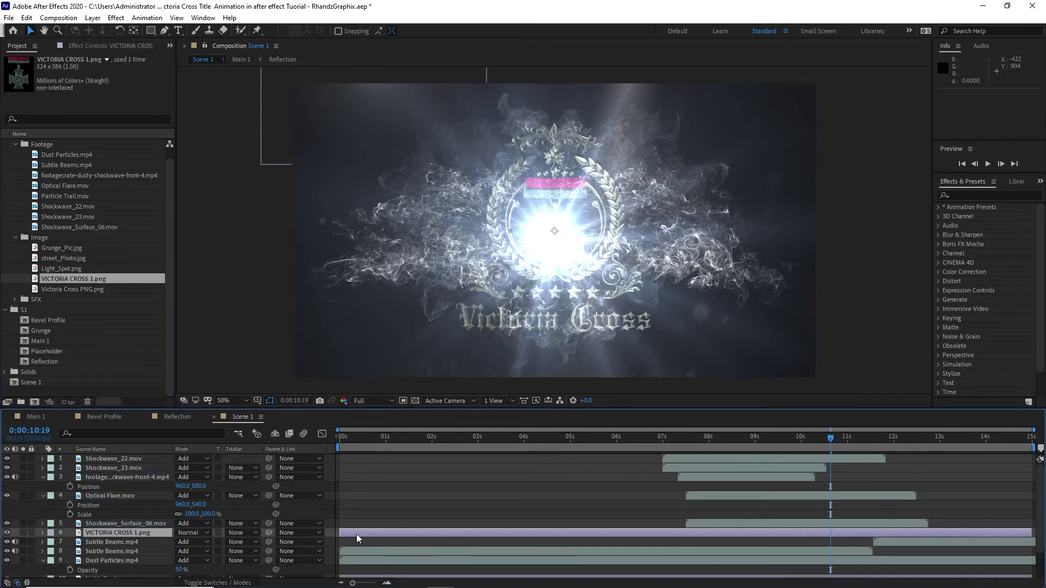
- Start the medal near 10 seconds at 50% scale and 960, 454; raise the flare to 960, 400
{"action": "left_click_drag", "start_coordinate": [358, 534], "coordinate": [842, 533]}
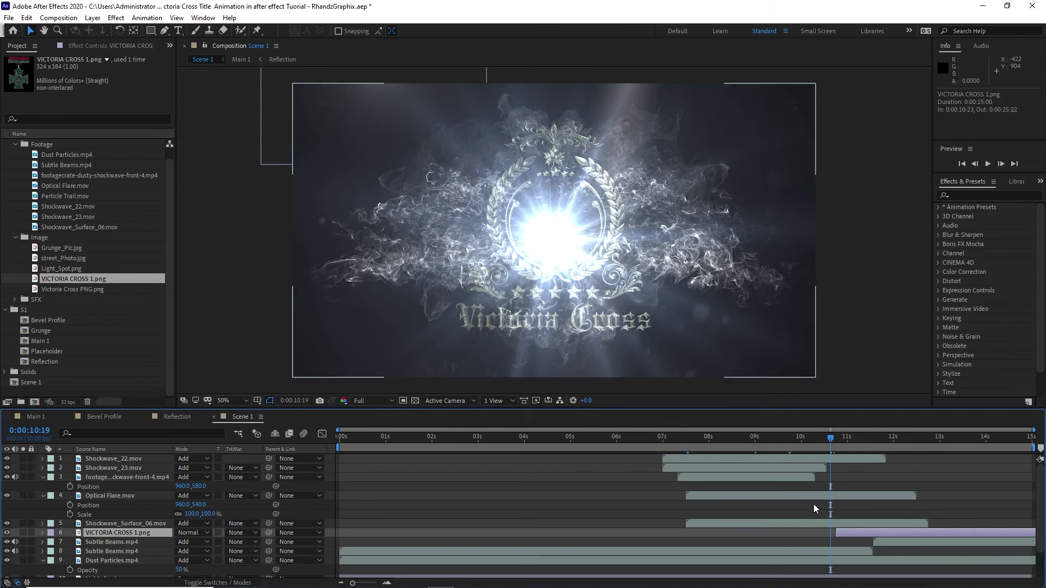
{"action": "key", "text": "shift+Page_Down"}
{"action": "key", "text": "shift+Page_Down"}
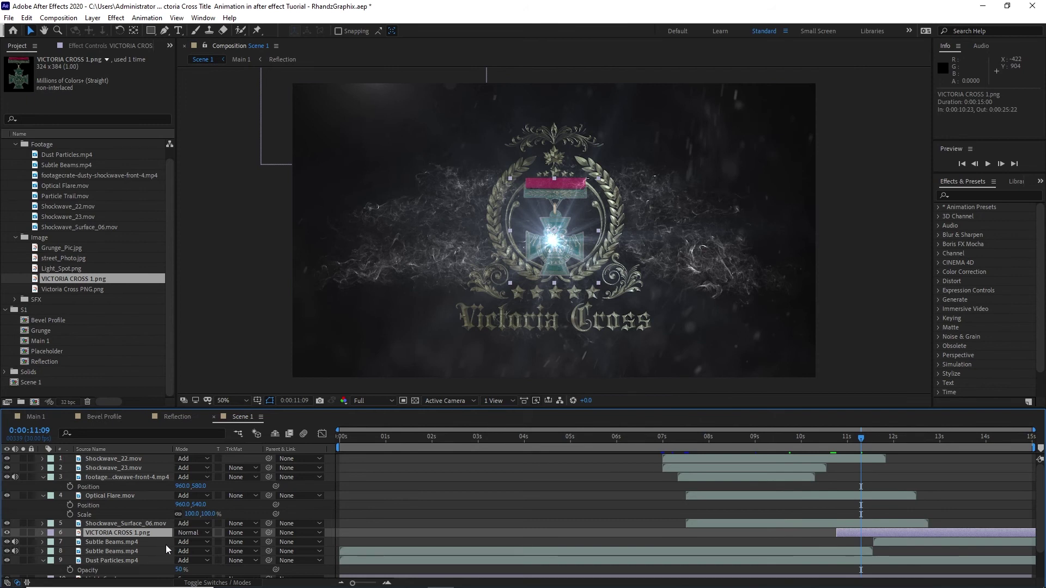
{"action": "key", "text": "p"}
{"action": "key", "text": "shift+s"}
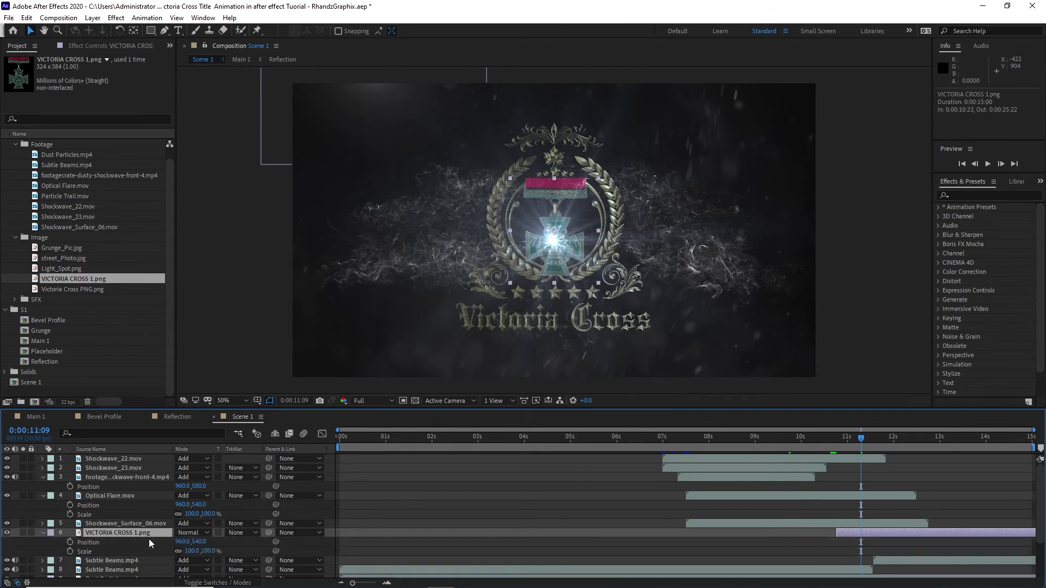
{"action": "left_click", "coordinate": [191, 552]}
{"action": "type", "text": "50"}
{"action": "key", "text": "Return"}
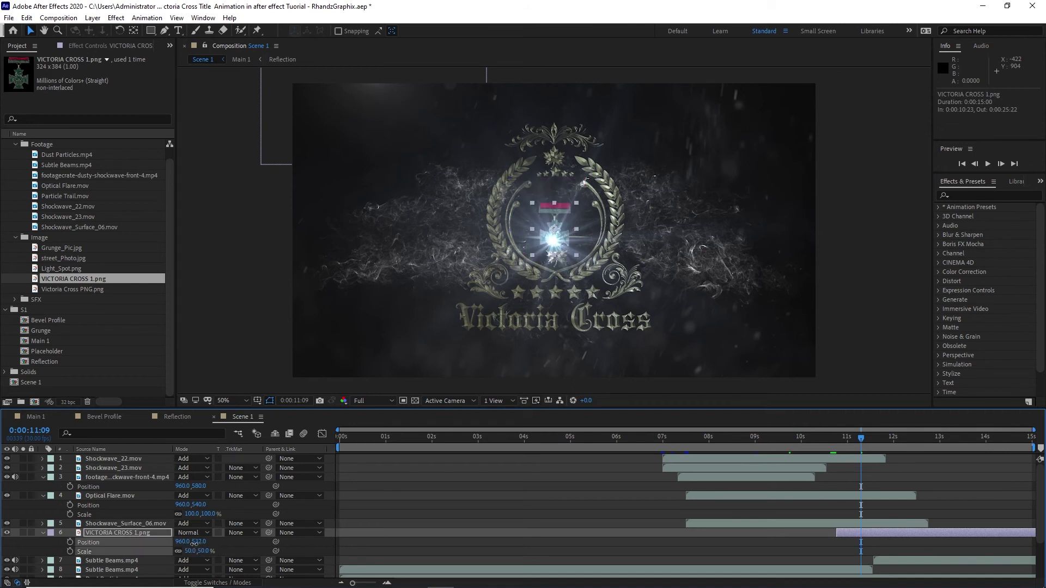
{"action": "left_click_drag", "start_coordinate": [198, 542], "coordinate": [170, 522]}
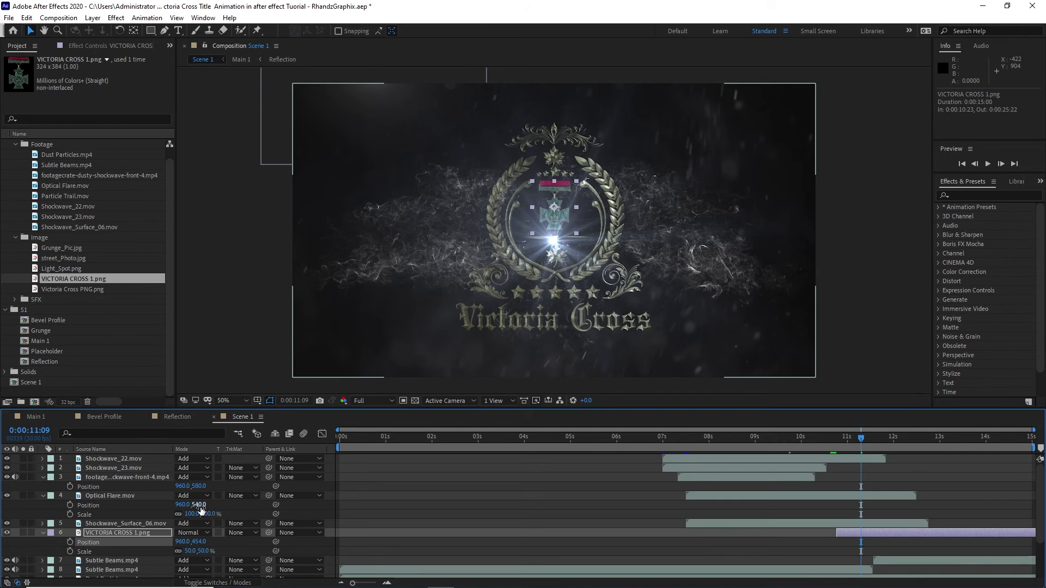
{"action": "left_click_drag", "start_coordinate": [200, 509], "coordinate": [175, 485]}
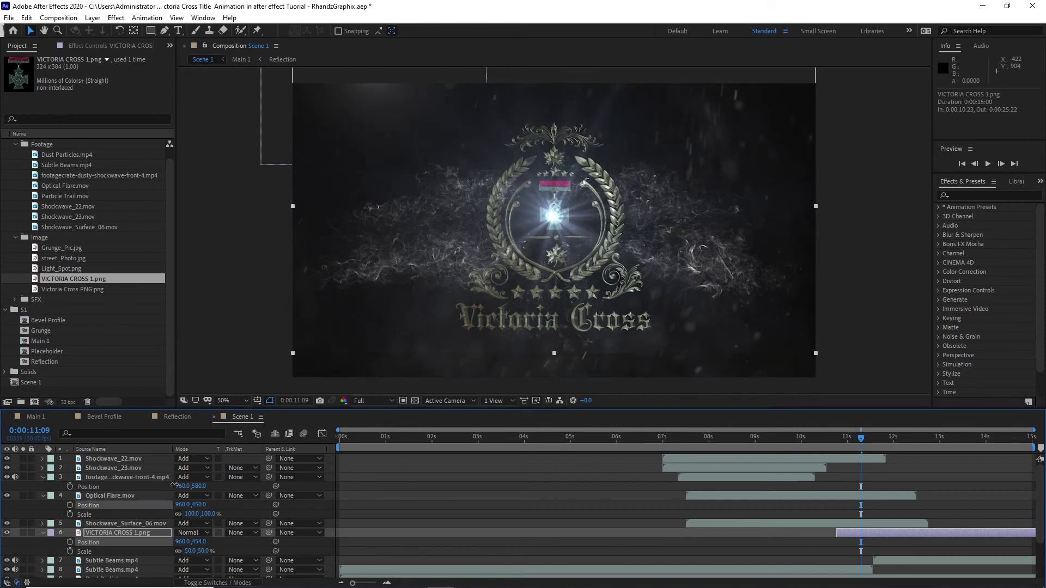
{"action": "left_click", "coordinate": [190, 493]}
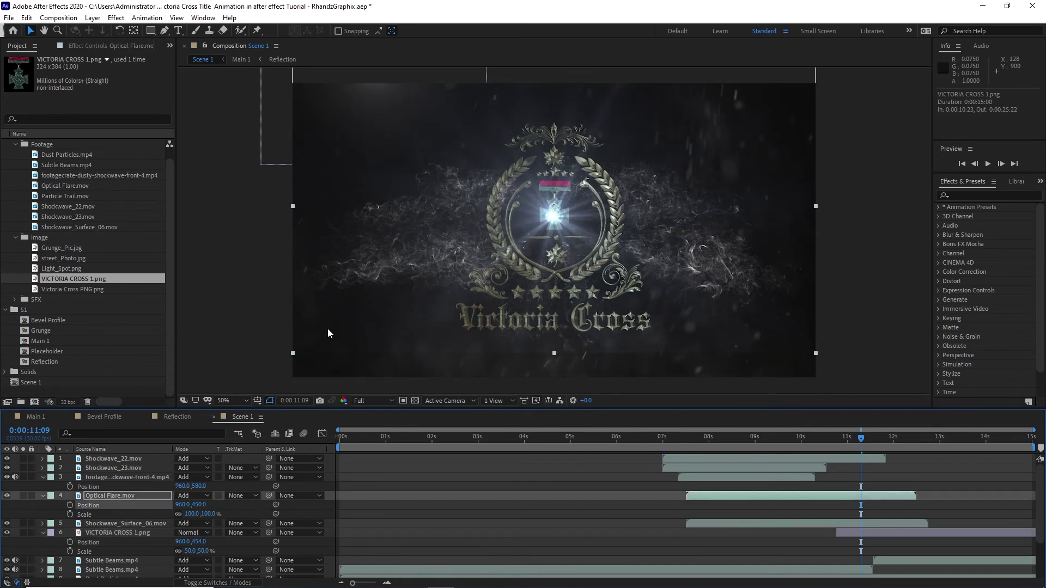
- Center the optical flare on the medal at 967, 433 and scale it to 163%
{"action": "key", "text": "period"}
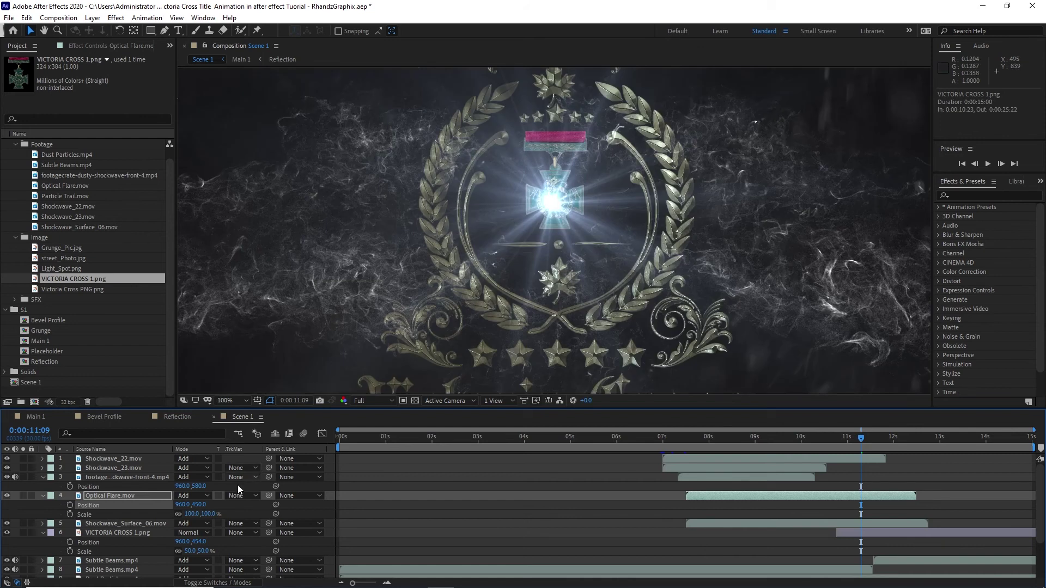
{"action": "mouse_move", "coordinate": [183, 505]}
{"action": "left_mouse_down"}
{"action": "mouse_move", "coordinate": [197, 506]}
{"action": "mouse_move", "coordinate": [184, 517]}
{"action": "left_mouse_up"}
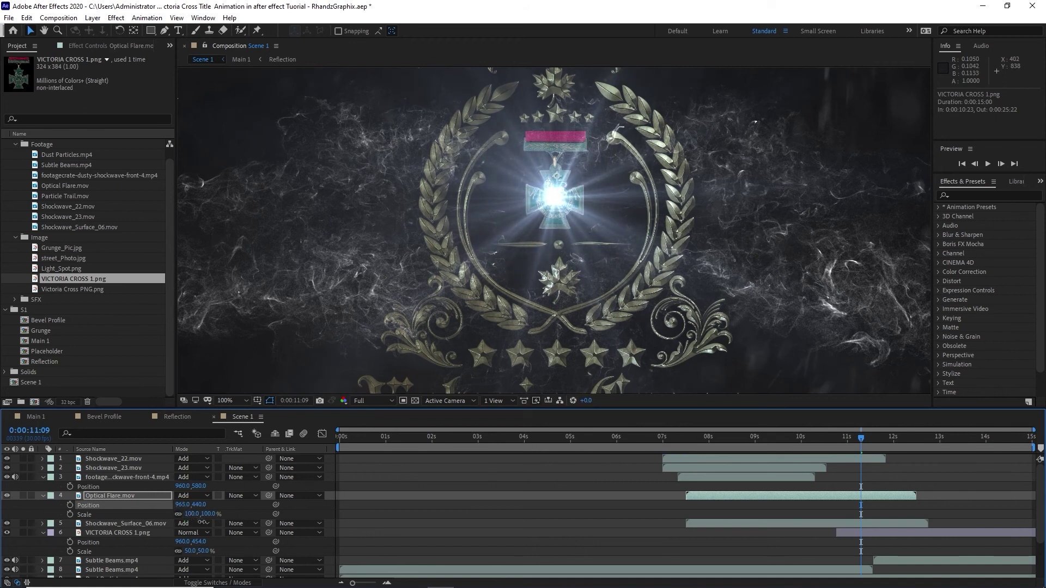
{"action": "key", "text": "comma"}
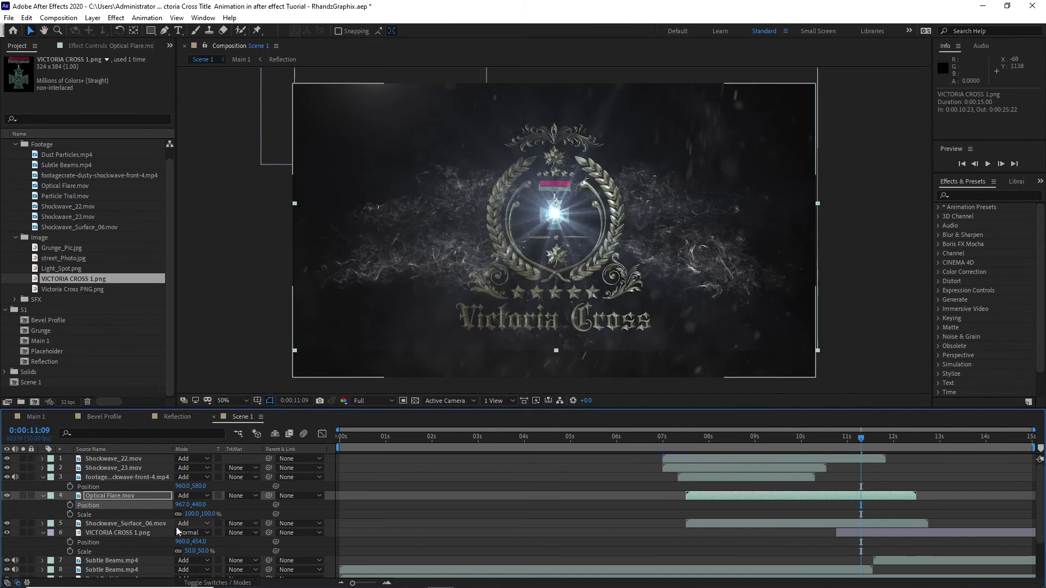
{"action": "left_click_drag", "start_coordinate": [191, 514], "coordinate": [256, 548]}
- Collapse the Optical Flare, medal and Dust Particles layers and preview the animation
{"action": "scroll", "coordinate": [43, 478], "scroll_direction": "down", "scroll_amount": 1}
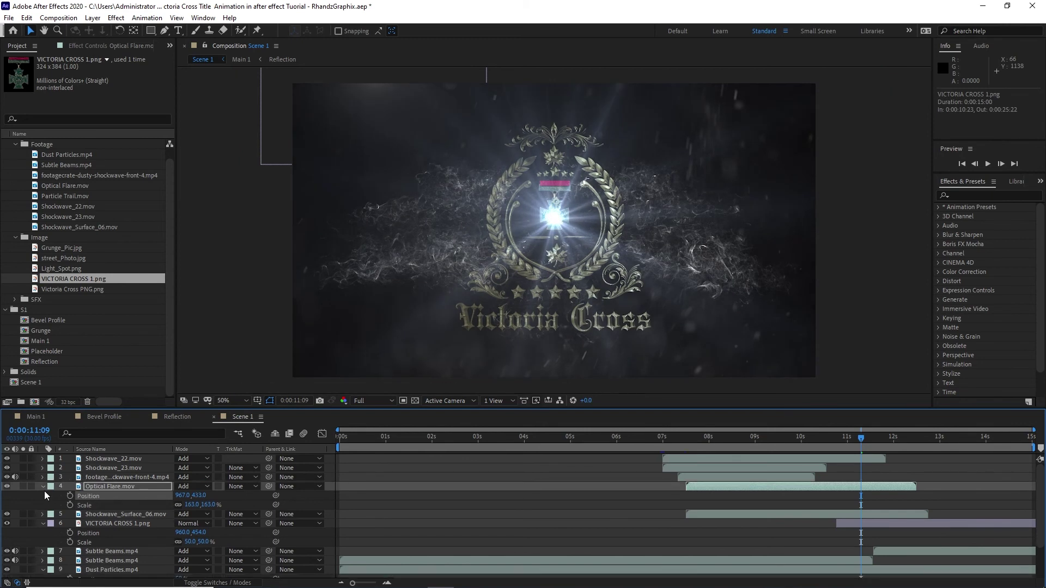
{"action": "left_click", "coordinate": [43, 487]}
{"action": "left_click", "coordinate": [44, 506]}
{"action": "left_click", "coordinate": [43, 533]}
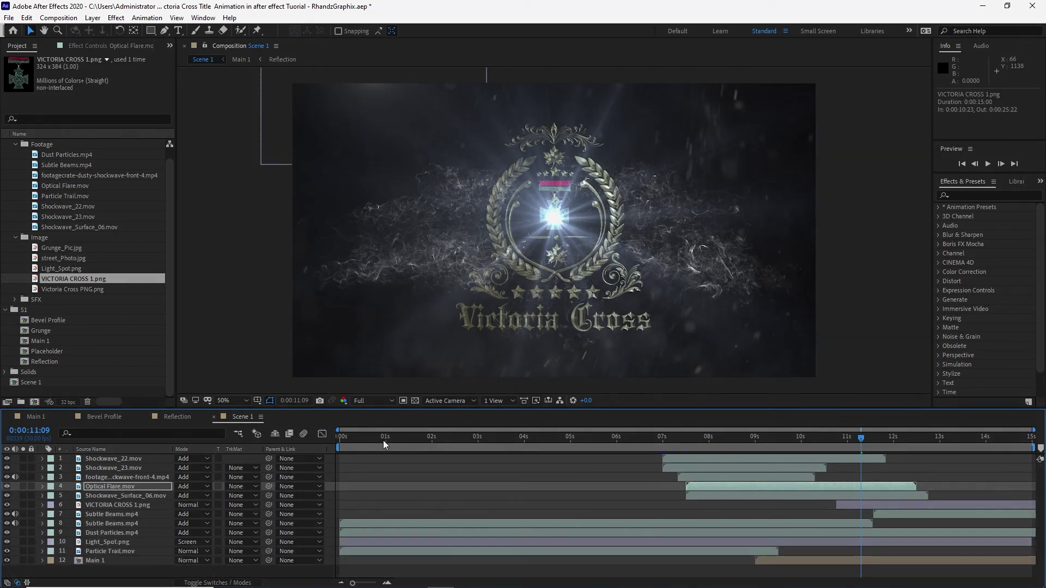
{"action": "key", "text": "space"}
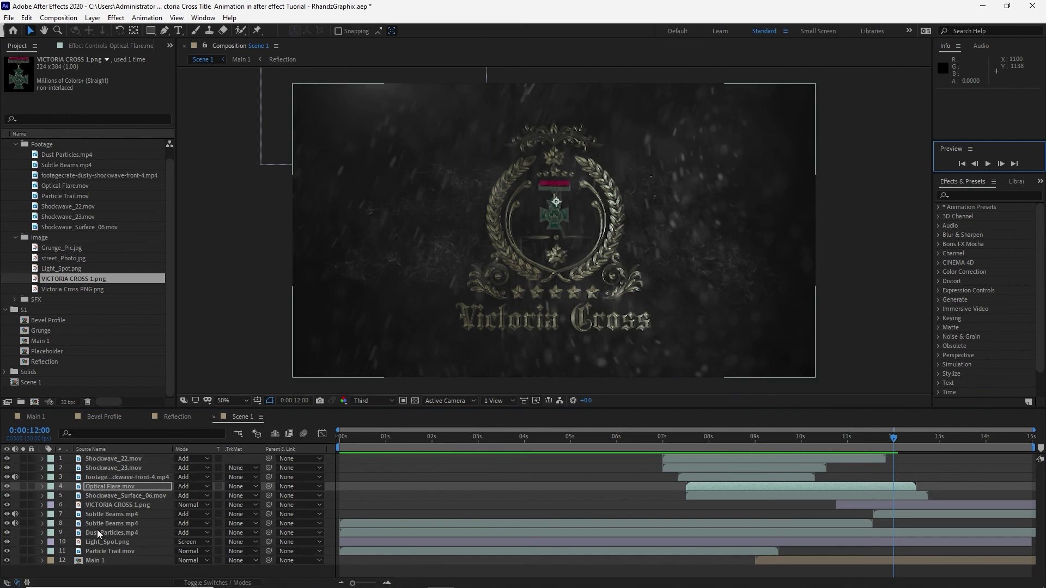
- At 10:26, lower Shockwave_Surface_06.mov to about 960, 822 so the smoke spreads beneath the crest
{"action": "left_click", "coordinate": [110, 495]}
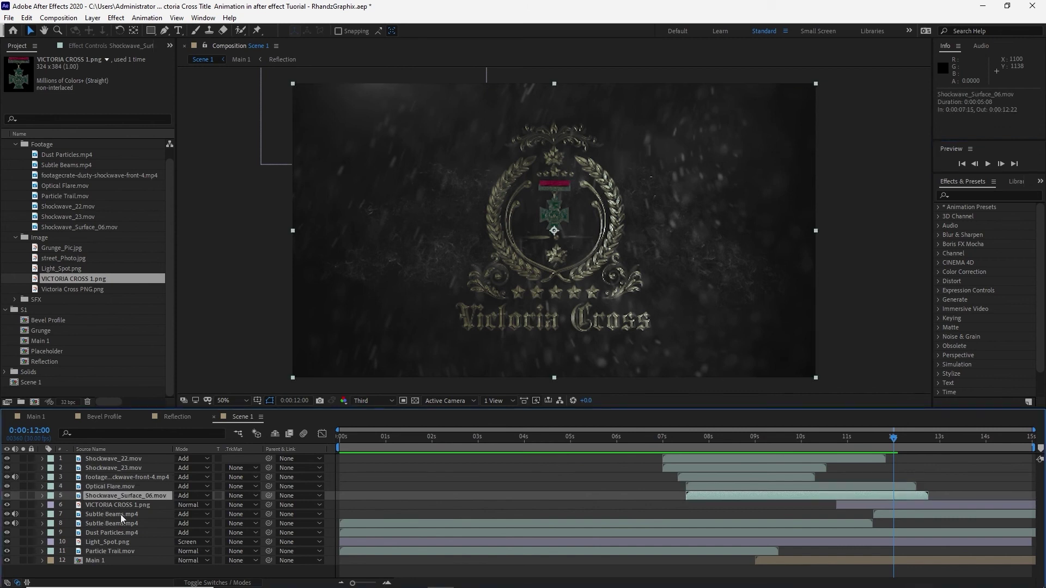
{"action": "key", "text": "p"}
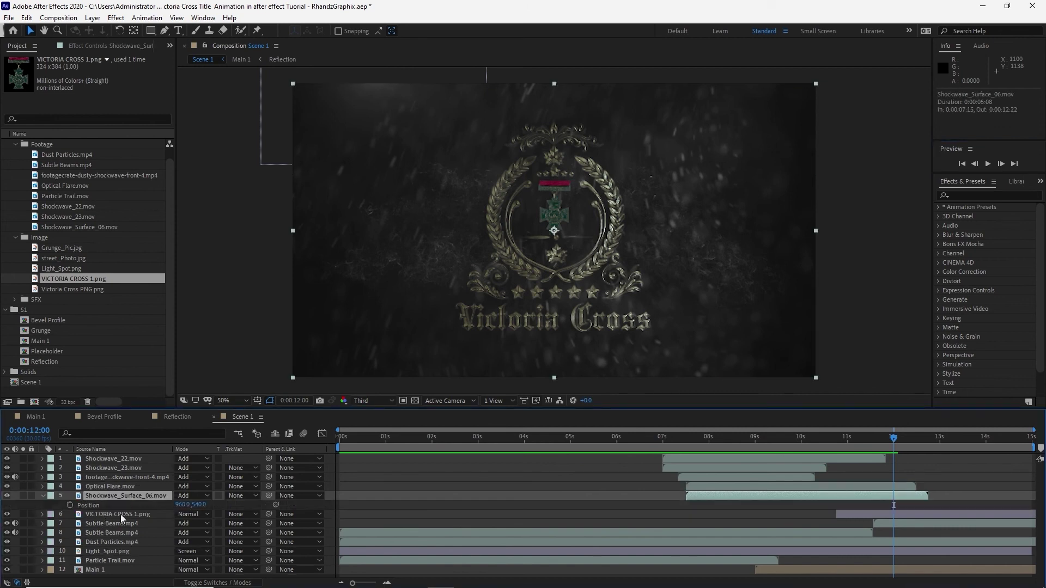
{"action": "left_click", "coordinate": [840, 439]}
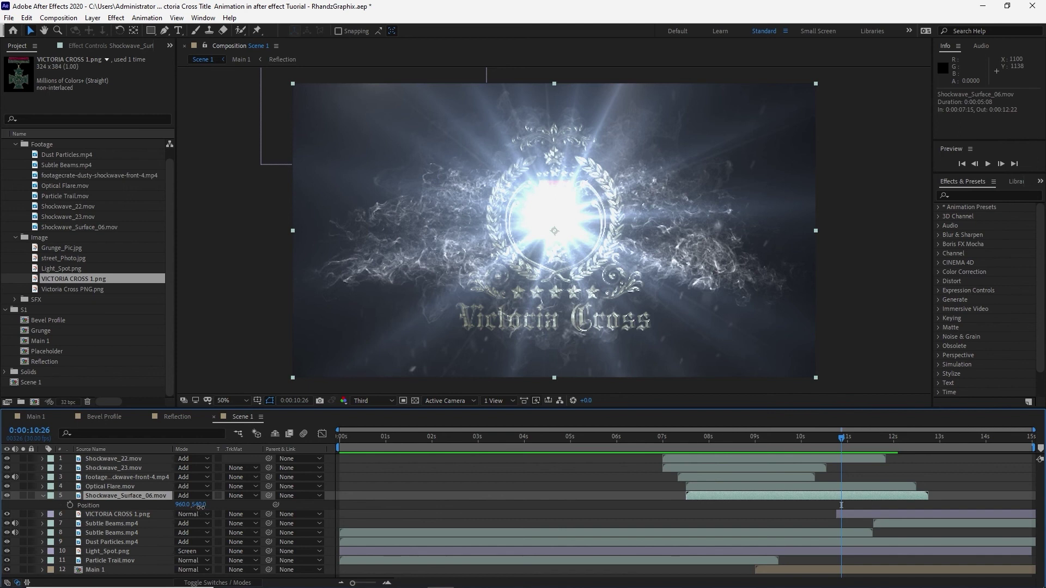
{"action": "left_click_drag", "start_coordinate": [201, 506], "coordinate": [314, 544]}
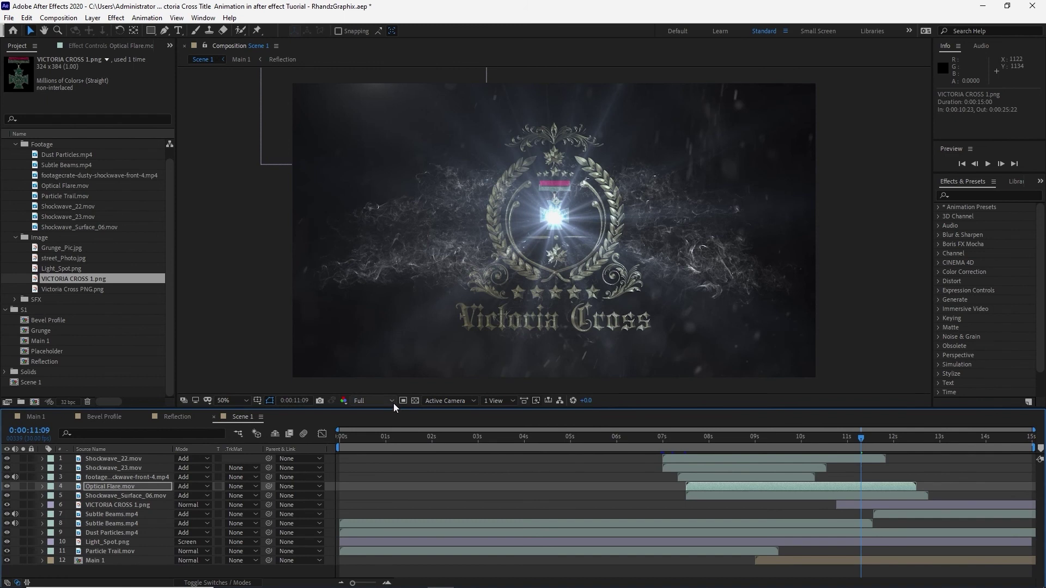
- Set the preview resolution to Third and play Scene 1 from the first frame
{"action": "left_click", "coordinate": [394, 403]}
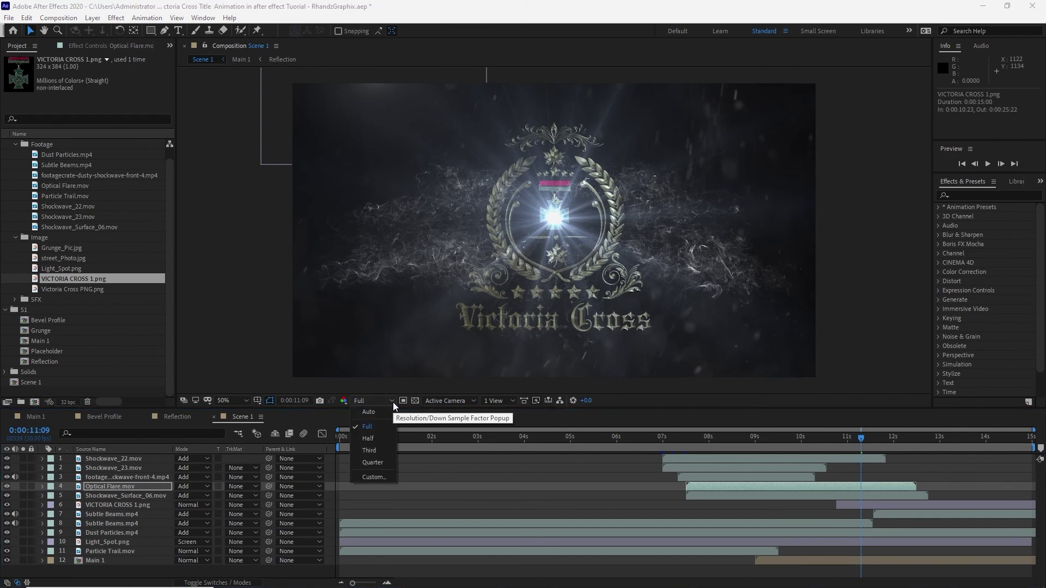
{"action": "left_click", "coordinate": [390, 450]}
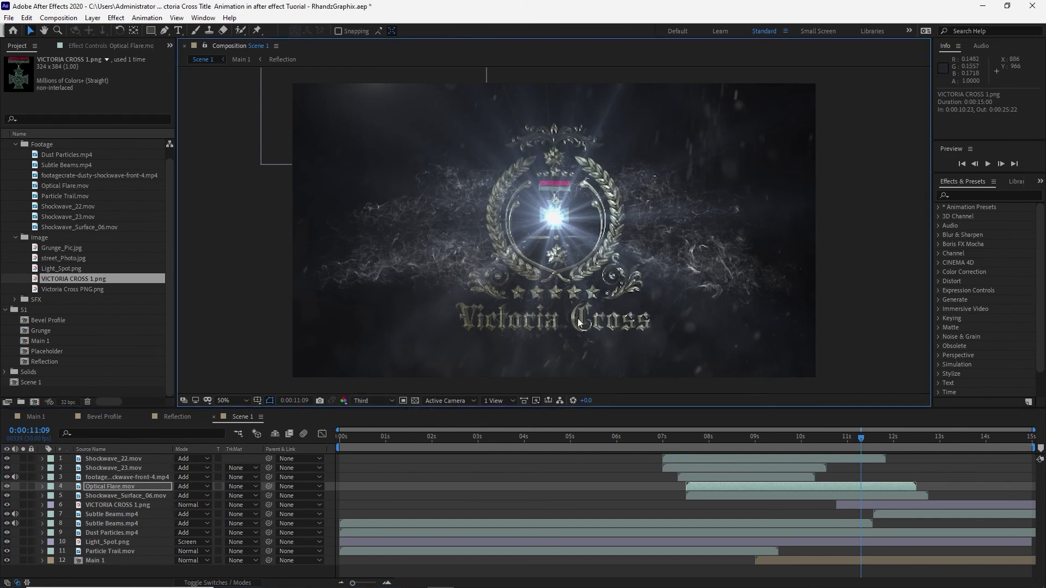
{"action": "left_click", "coordinate": [401, 439]}
{"action": "key", "text": "Home"}
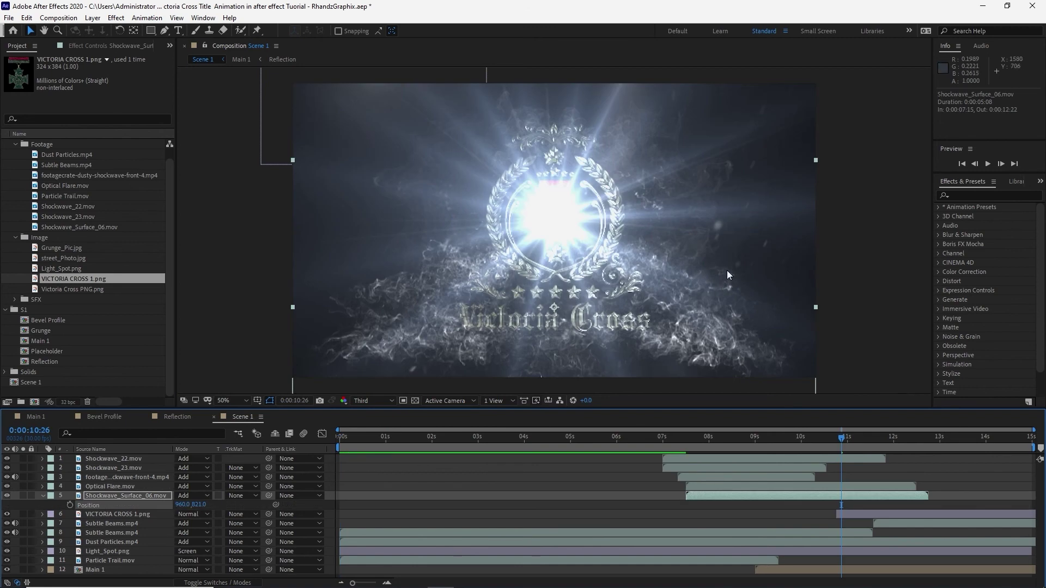
{"action": "left_click", "coordinate": [988, 166]}
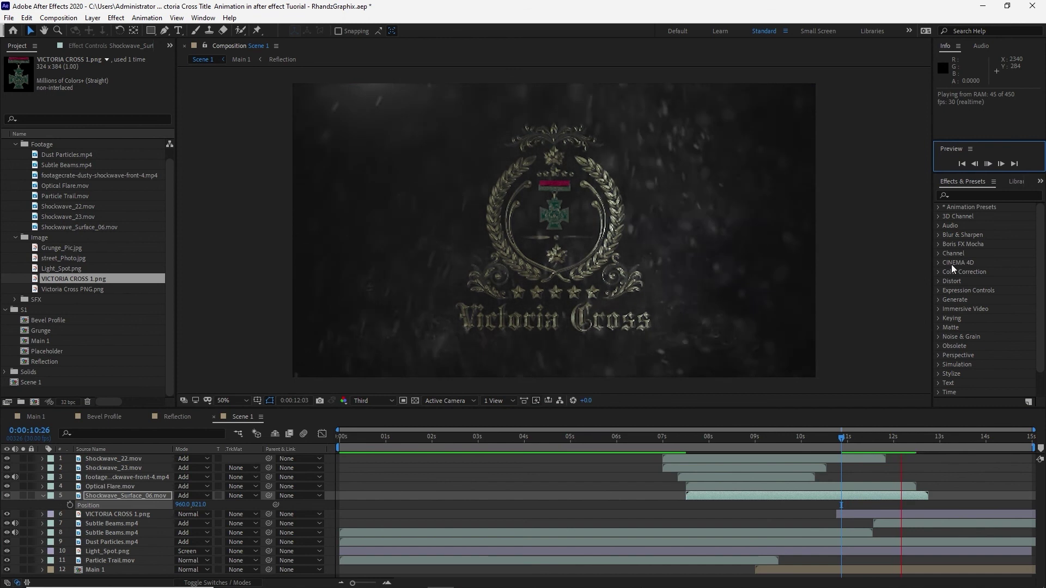